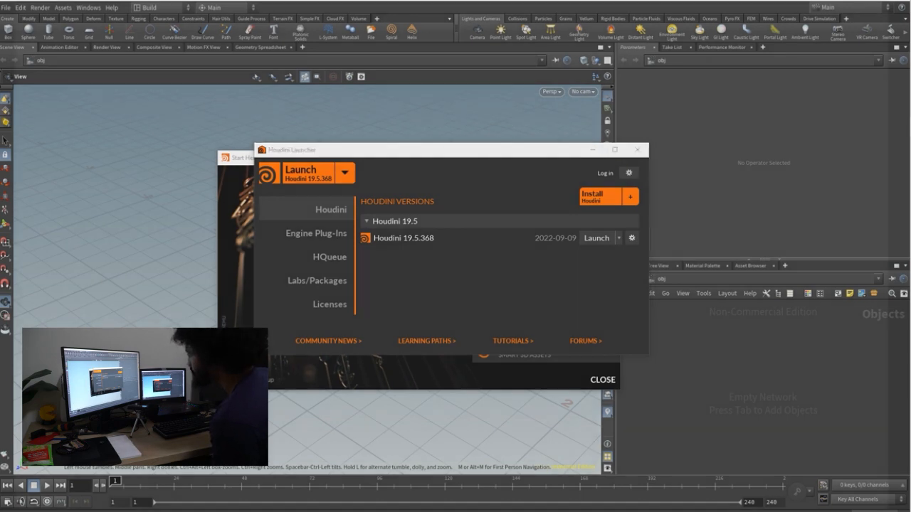
Search the web for "houdini software" and open the download page on the SideFX site.
{"action": "type", "text": "hou"}
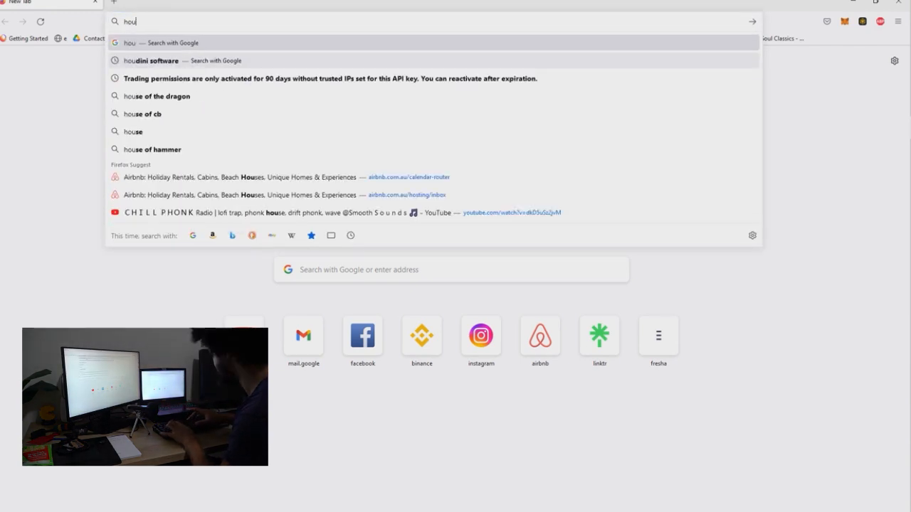
{"action": "key", "text": "Down"}
{"action": "key", "text": "Return"}
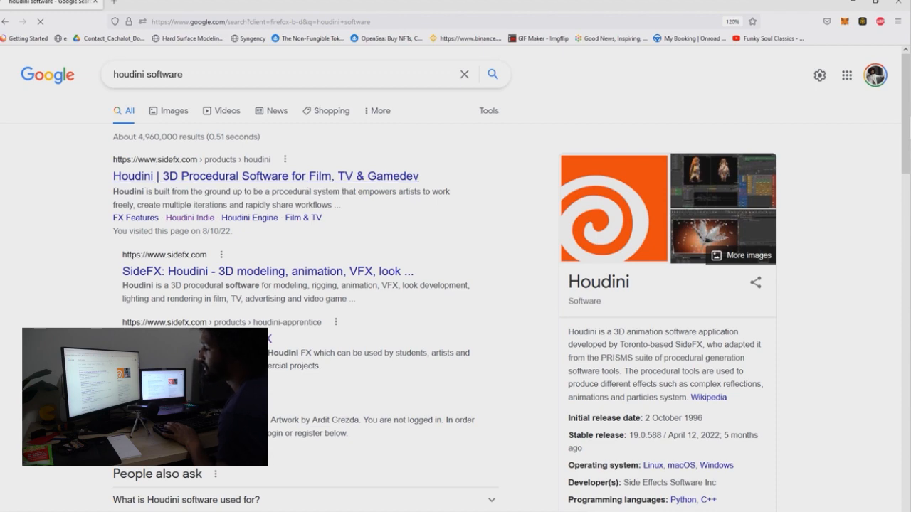
{"action": "left_click", "coordinate": [266, 177]}
{"action": "mouse_move", "coordinate": [478, 59]}
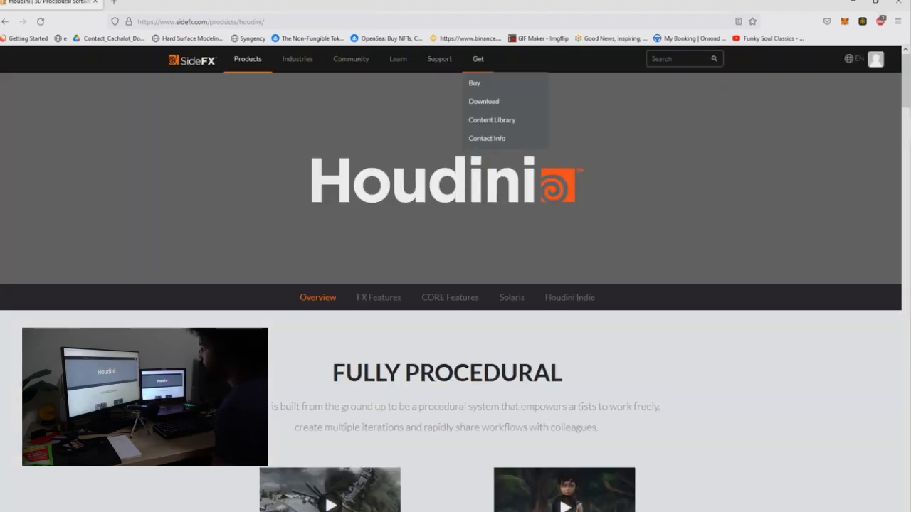
{"action": "left_click", "coordinate": [484, 101]}
Examine the Licensing Houdini section of the download page, highlighting the free Houdini Apprentice licence line.
{"action": "scroll", "coordinate": [484, 214], "scroll_direction": "down", "scroll_amount": 1}
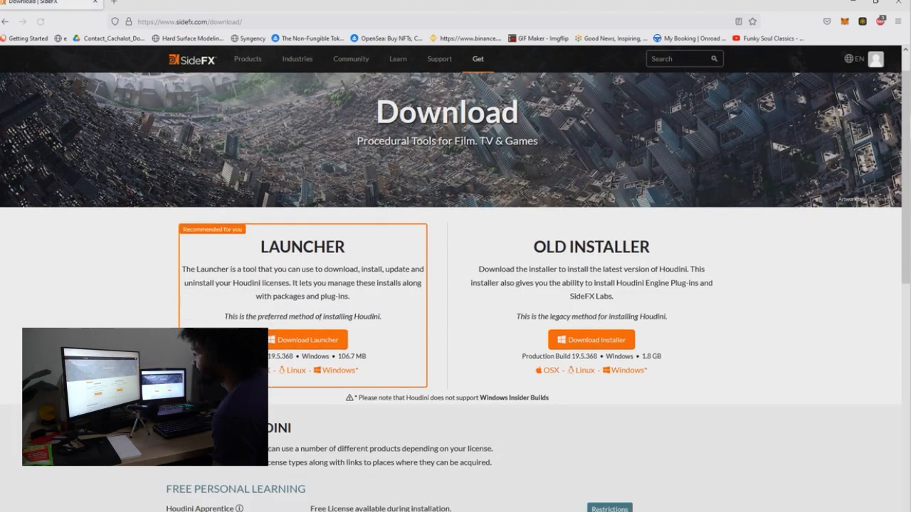
{"action": "scroll", "coordinate": [456, 256], "scroll_direction": "down", "scroll_amount": 2}
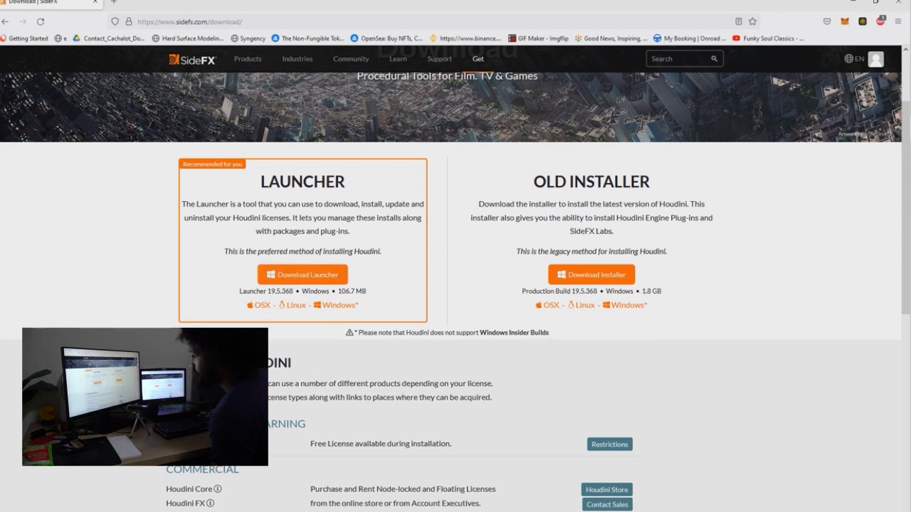
{"action": "scroll", "coordinate": [456, 284], "scroll_direction": "down", "scroll_amount": 3}
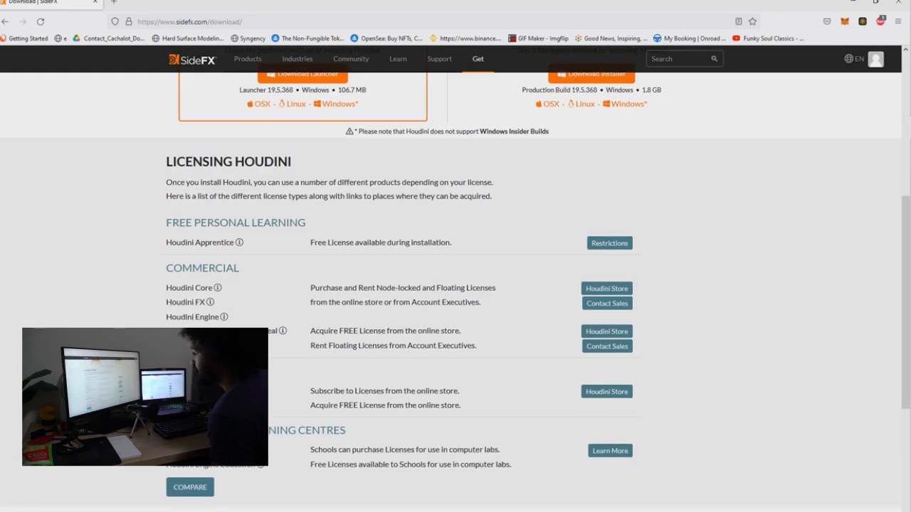
{"action": "left_click_drag", "start_coordinate": [172, 243], "coordinate": [453, 243]}
{"action": "left_click", "coordinate": [456, 243]}
{"action": "left_click_drag", "start_coordinate": [380, 243], "coordinate": [453, 243]}
{"action": "left_click", "coordinate": [452, 243]}
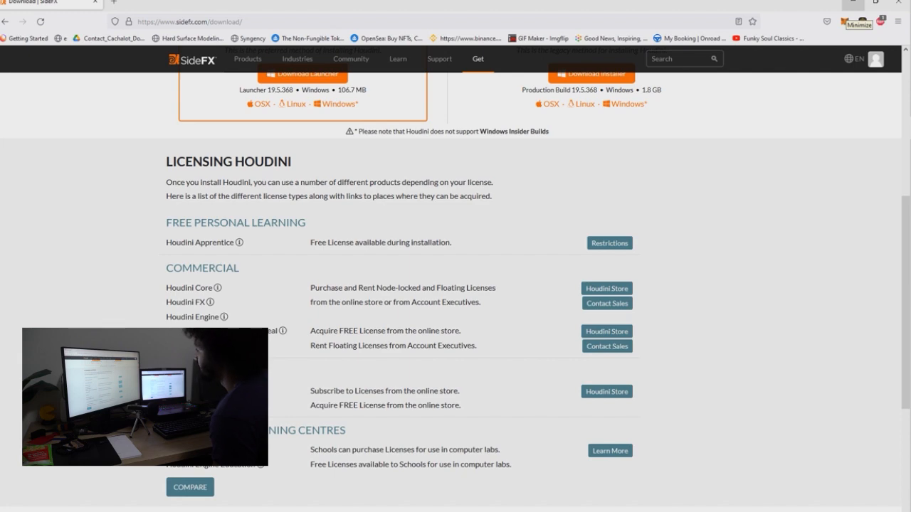
Switch back to Houdini and close the Houdini Launcher and Start Here windows.
{"action": "left_click", "coordinate": [853, 3]}
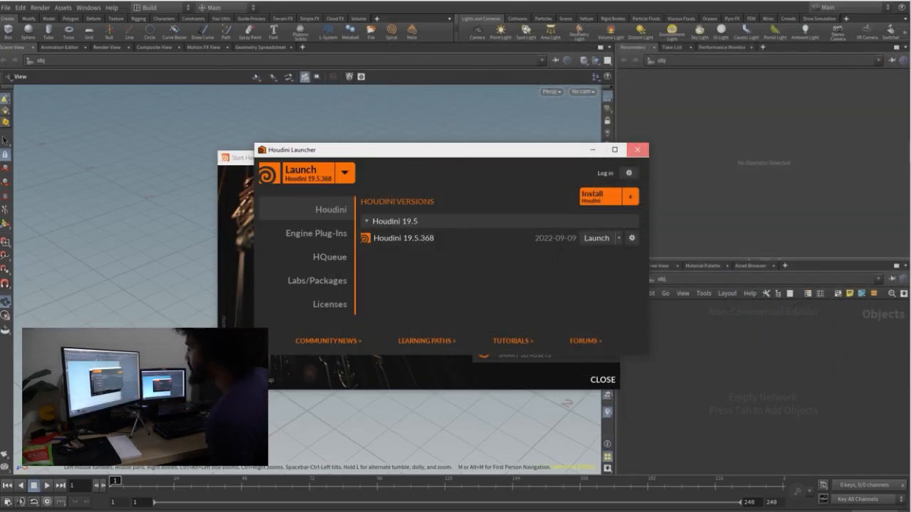
{"action": "left_click", "coordinate": [637, 150]}
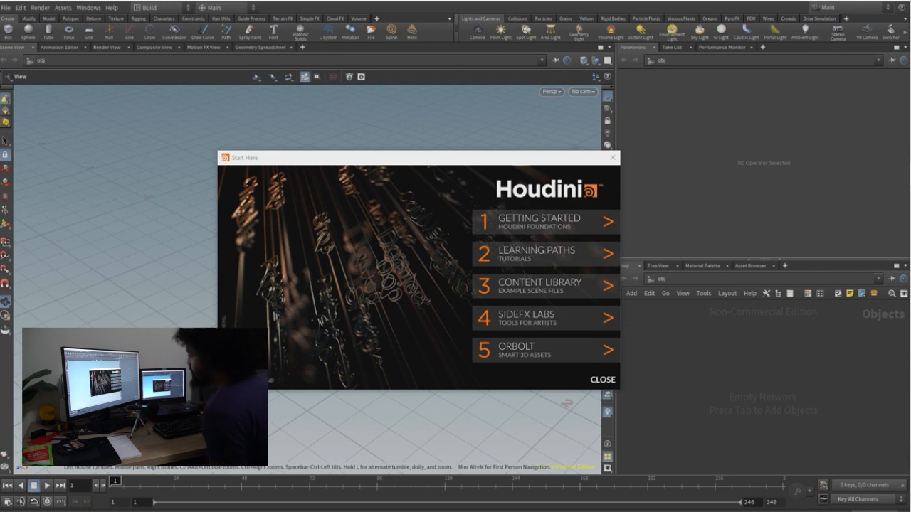
{"action": "left_click_drag", "start_coordinate": [427, 158], "coordinate": [407, 143]}
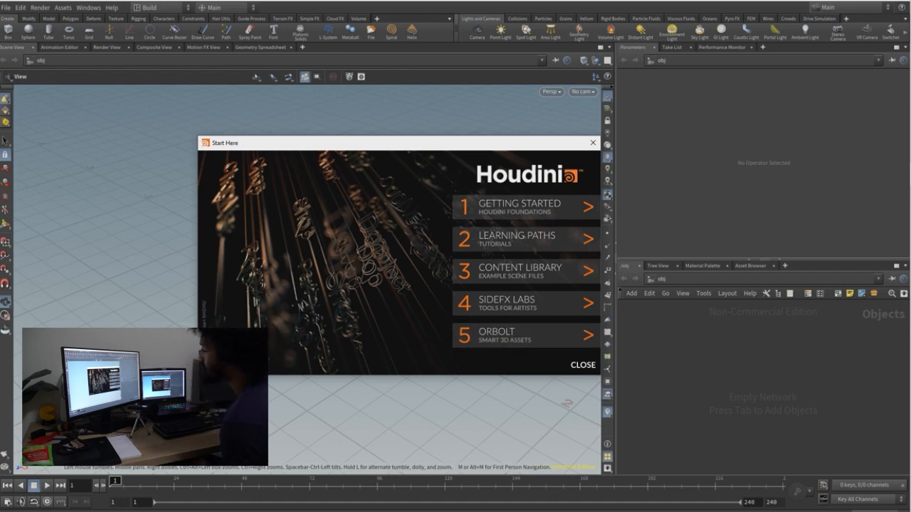
{"action": "left_click", "coordinate": [593, 143]}
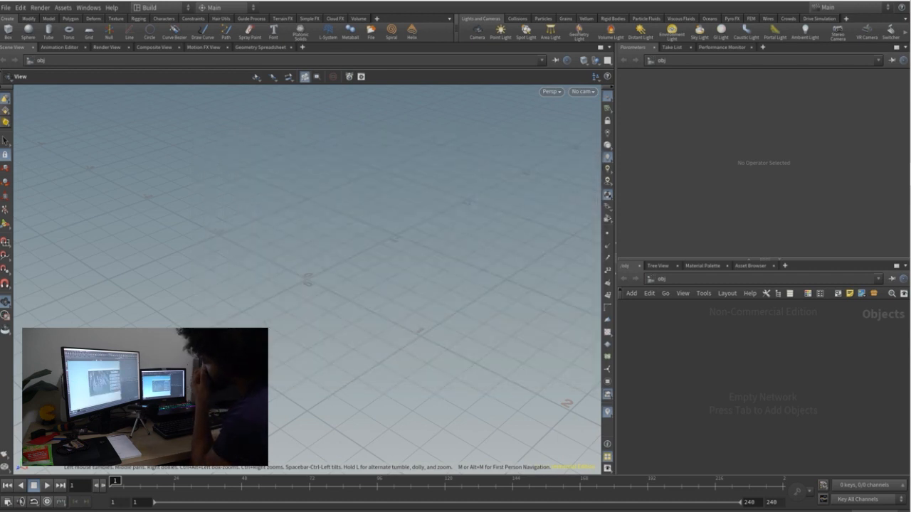
Set the scene view to the perspective viewport.
{"action": "mouse_move", "coordinate": [342, 264]}
{"action": "left_mouse_down"}
{"action": "mouse_move", "coordinate": [345, 238]}
{"action": "mouse_move", "coordinate": [325, 263]}
{"action": "left_mouse_up"}
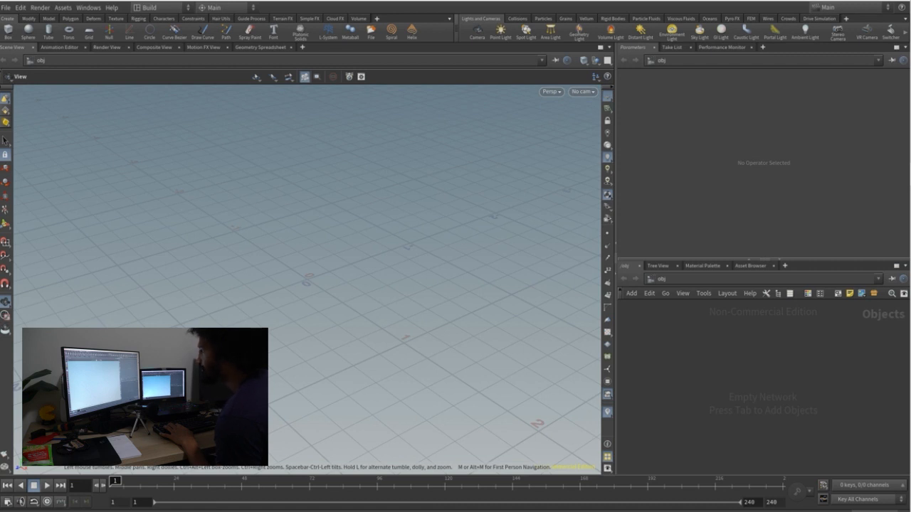
{"action": "left_click", "coordinate": [583, 91]}
{"action": "left_click", "coordinate": [583, 92]}
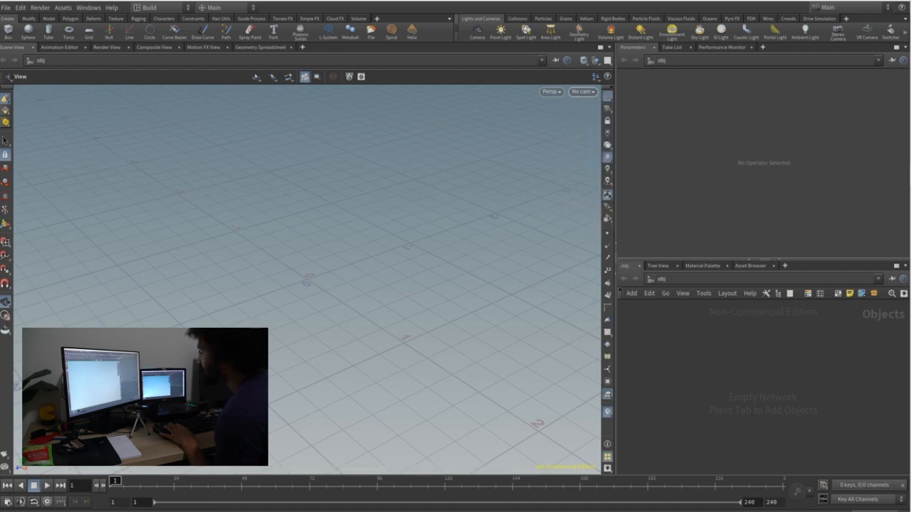
{"action": "left_click", "coordinate": [551, 91]}
{"action": "mouse_move", "coordinate": [566, 112]}
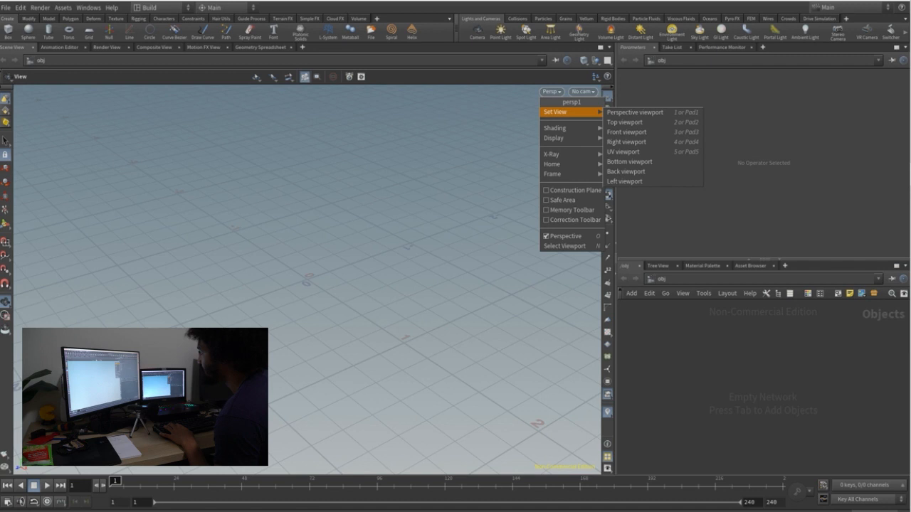
{"action": "left_click", "coordinate": [633, 112]}
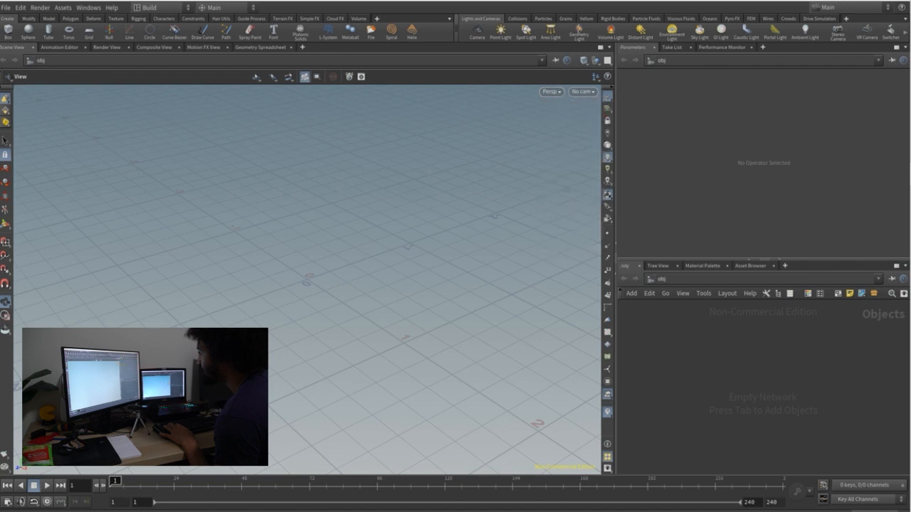
Show the scene in the front viewport and return it to the perspective viewport.
{"action": "left_click", "coordinate": [550, 91]}
{"action": "left_click", "coordinate": [633, 132]}
{"action": "left_click", "coordinate": [550, 91]}
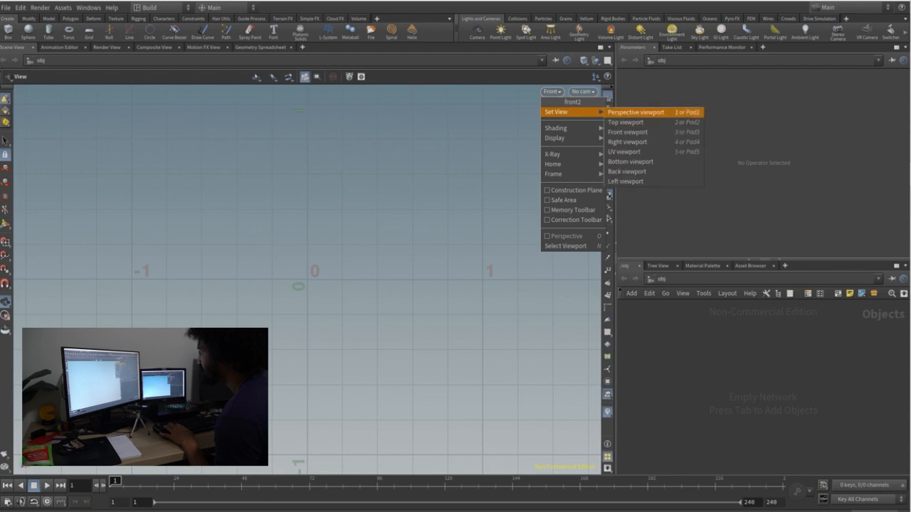
{"action": "left_click", "coordinate": [633, 112]}
{"action": "left_click_drag", "start_coordinate": [385, 278], "coordinate": [296, 269]}
{"action": "mouse_move", "coordinate": [307, 270]}
{"action": "right_mouse_down"}
{"action": "mouse_move", "coordinate": [302, 239]}
{"action": "mouse_move", "coordinate": [310, 292]}
{"action": "mouse_move", "coordinate": [302, 242]}
{"action": "mouse_move", "coordinate": [306, 269]}
{"action": "right_mouse_up"}
{"action": "mouse_move", "coordinate": [306, 269]}
{"action": "left_mouse_down"}
{"action": "mouse_move", "coordinate": [353, 258]}
{"action": "mouse_move", "coordinate": [345, 228]}
{"action": "mouse_move", "coordinate": [313, 249]}
{"action": "mouse_move", "coordinate": [321, 240]}
{"action": "mouse_move", "coordinate": [316, 279]}
{"action": "left_mouse_up"}
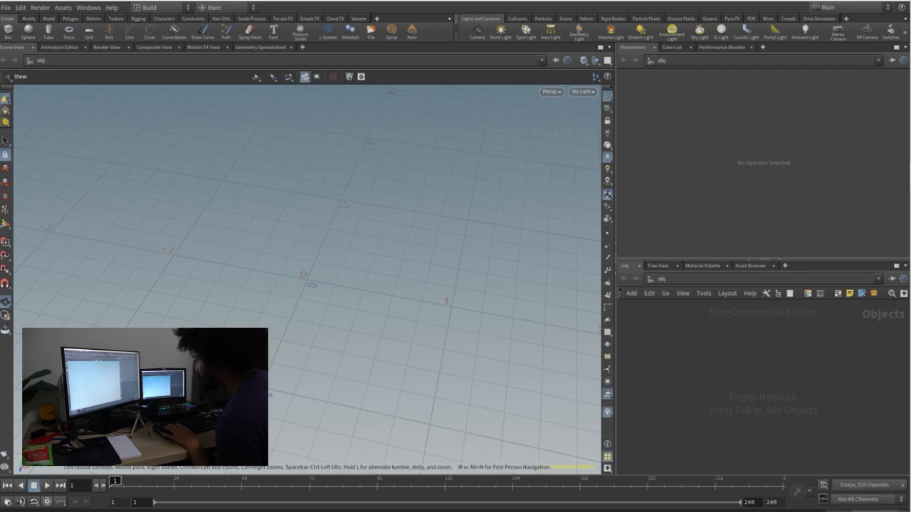
Set the scene's update mode to Auto Update.
{"action": "left_click", "coordinate": [875, 511]}
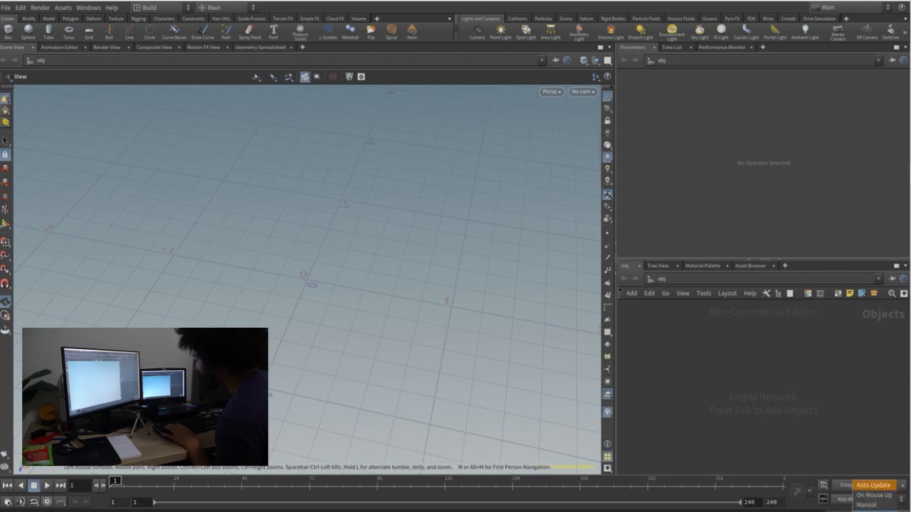
{"action": "left_click", "coordinate": [873, 485]}
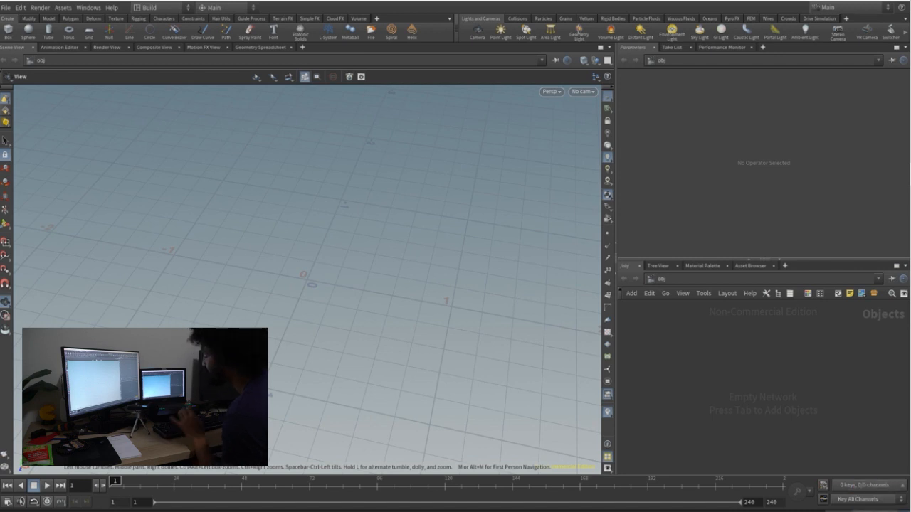
{"action": "left_click_drag", "start_coordinate": [370, 299], "coordinate": [311, 249]}
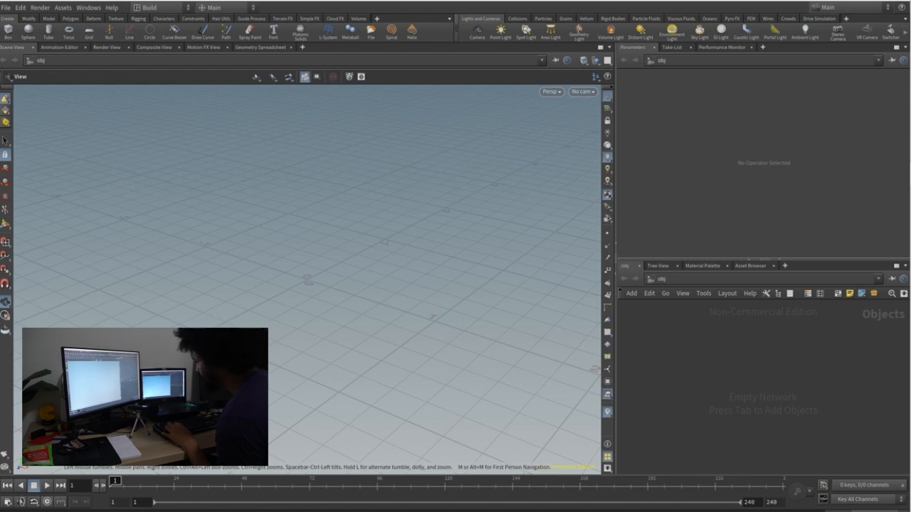
{"action": "left_click_drag", "start_coordinate": [307, 280], "coordinate": [306, 260]}
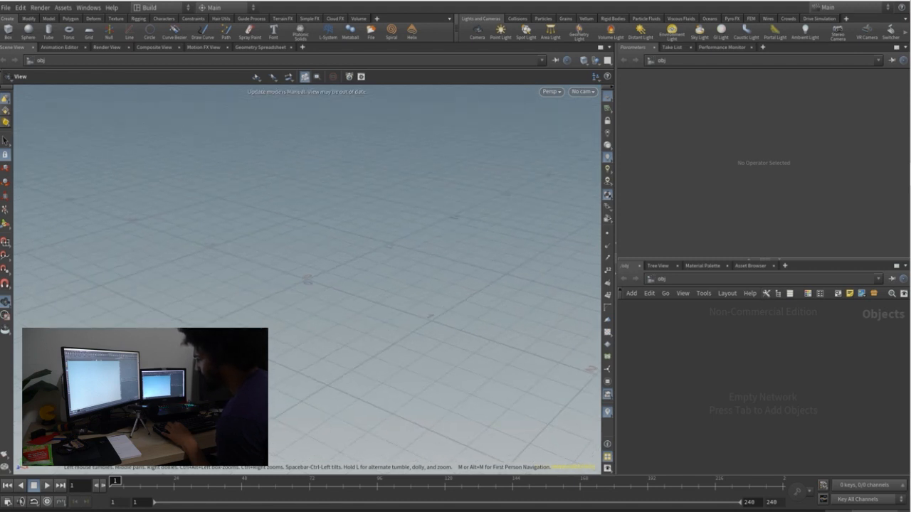
{"action": "left_click", "coordinate": [874, 510]}
{"action": "left_click", "coordinate": [873, 485]}
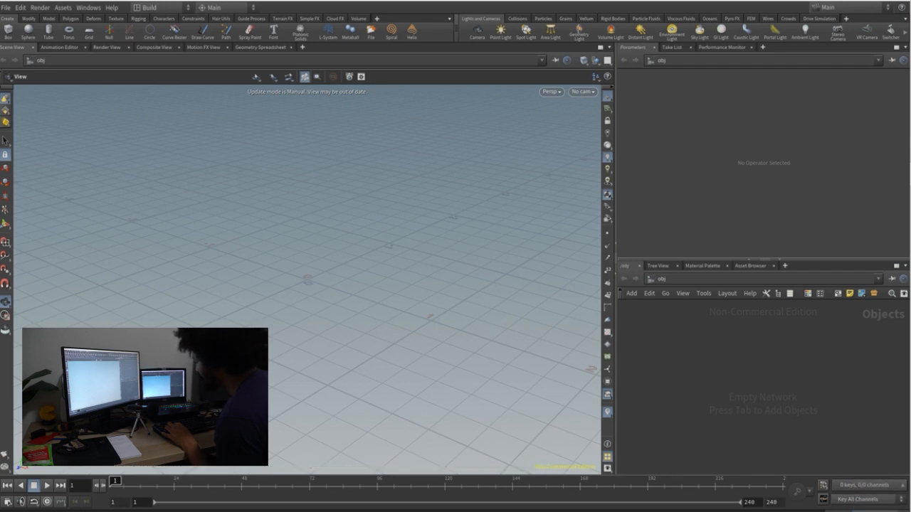
{"action": "left_click_drag", "start_coordinate": [307, 263], "coordinate": [306, 291]}
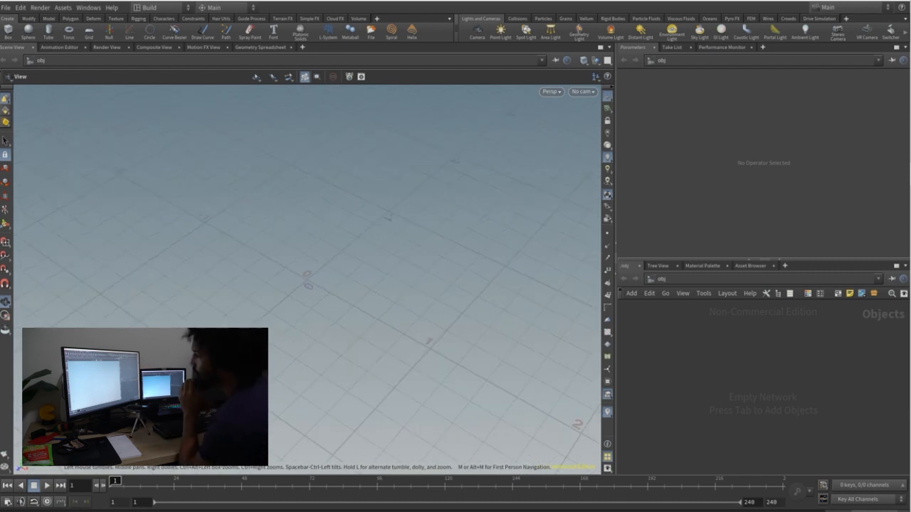
Examine the Save As dialog and the file commands, closing the dialog without saving the scene.
{"action": "left_click", "coordinate": [6, 8]}
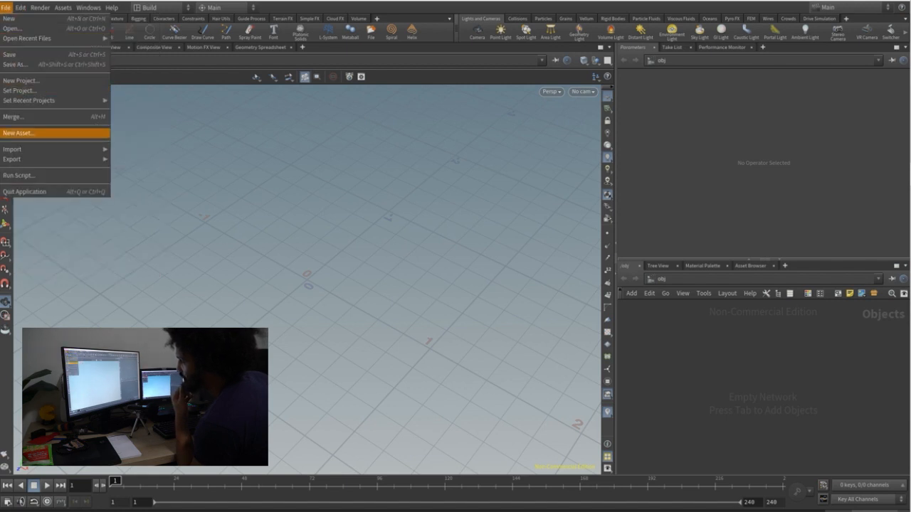
{"action": "left_click", "coordinate": [14, 64]}
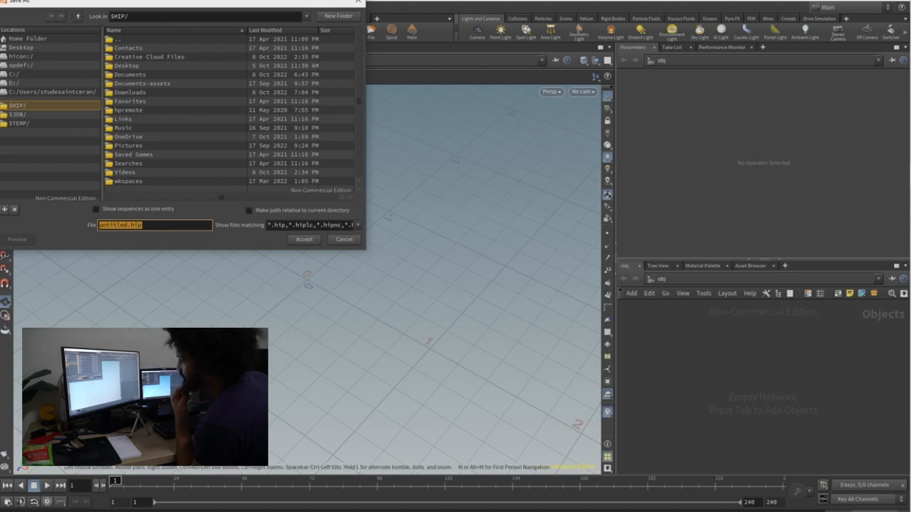
{"action": "left_click", "coordinate": [358, 3]}
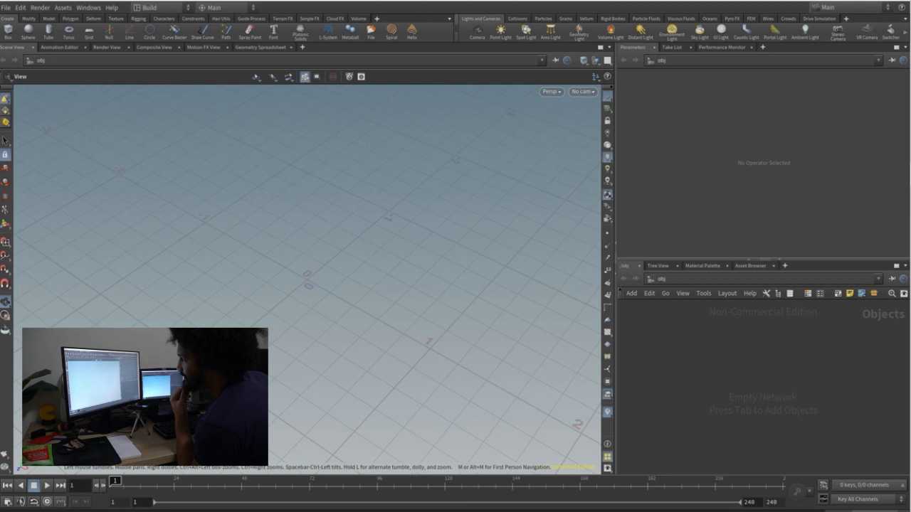
{"action": "left_click", "coordinate": [5, 7]}
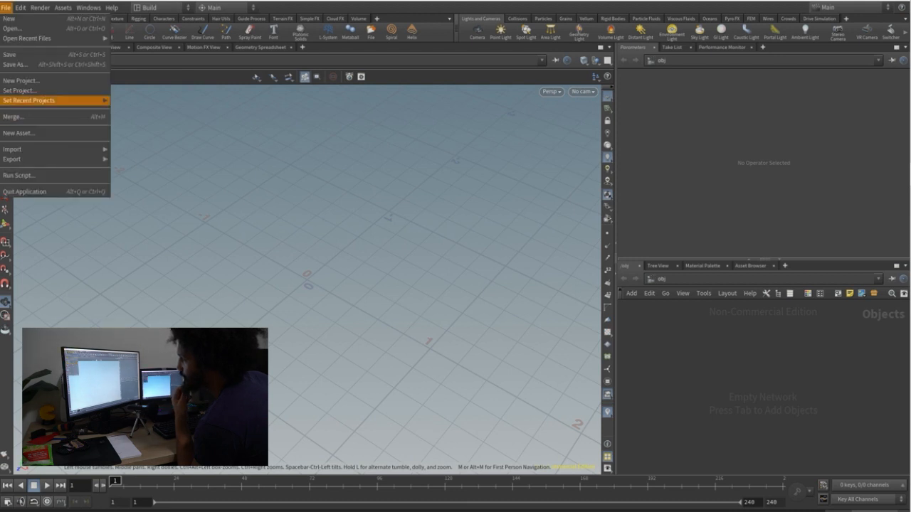
{"action": "mouse_move", "coordinate": [29, 159]}
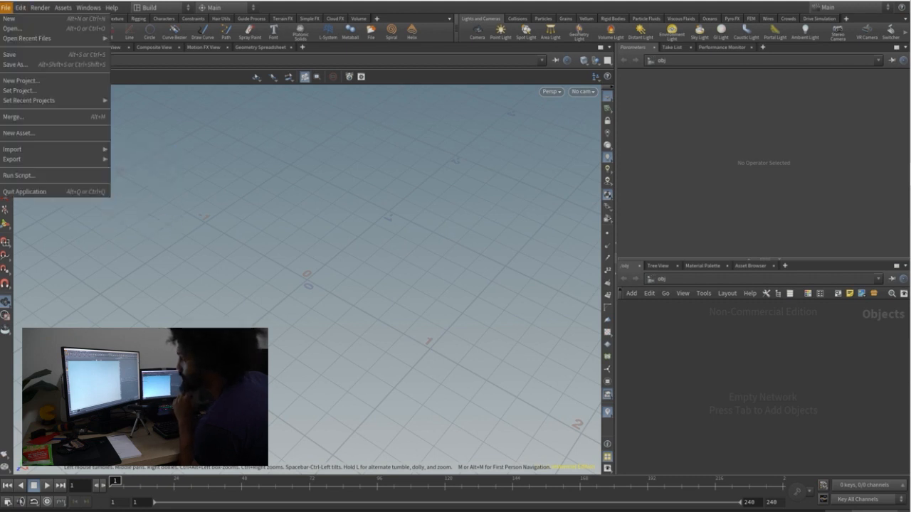
View the General User Interface preferences and close them without changes.
{"action": "mouse_move", "coordinate": [20, 8]}
{"action": "mouse_move", "coordinate": [42, 90]}
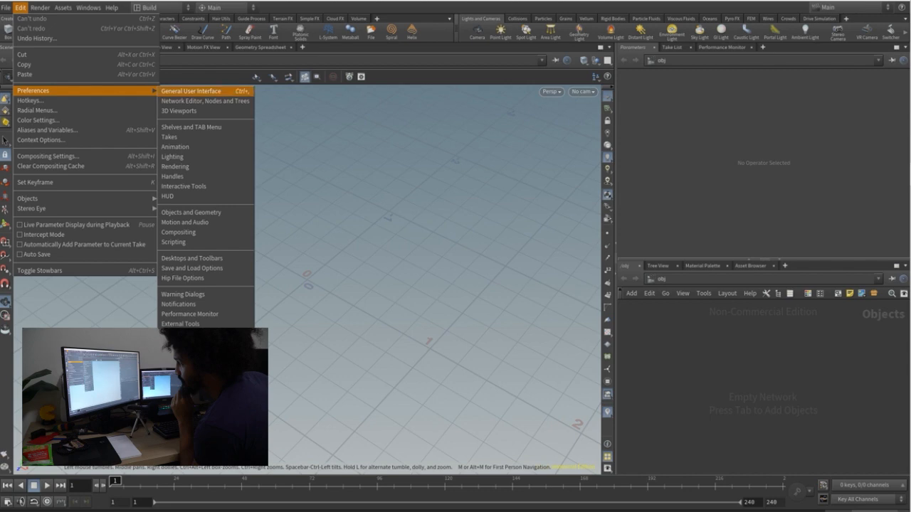
{"action": "left_click", "coordinate": [191, 91]}
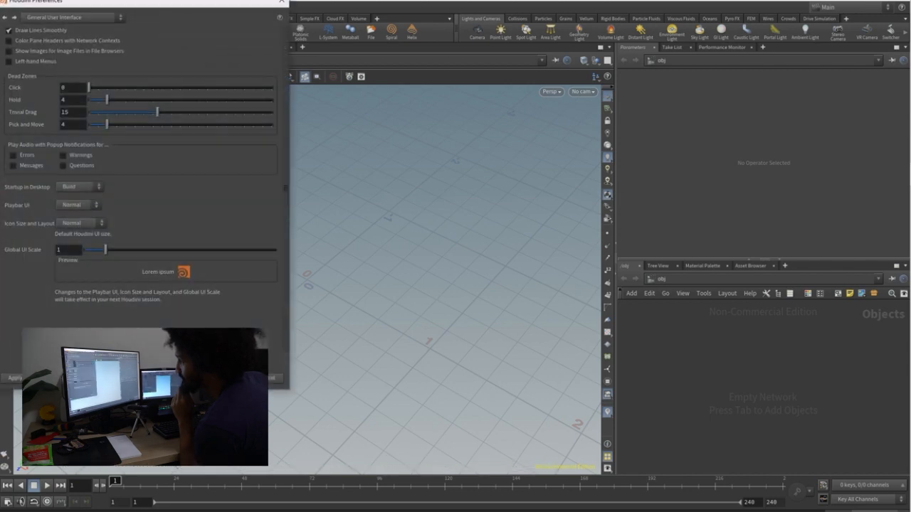
{"action": "left_click_drag", "start_coordinate": [178, 1], "coordinate": [329, 24]}
{"action": "left_click", "coordinate": [433, 23]}
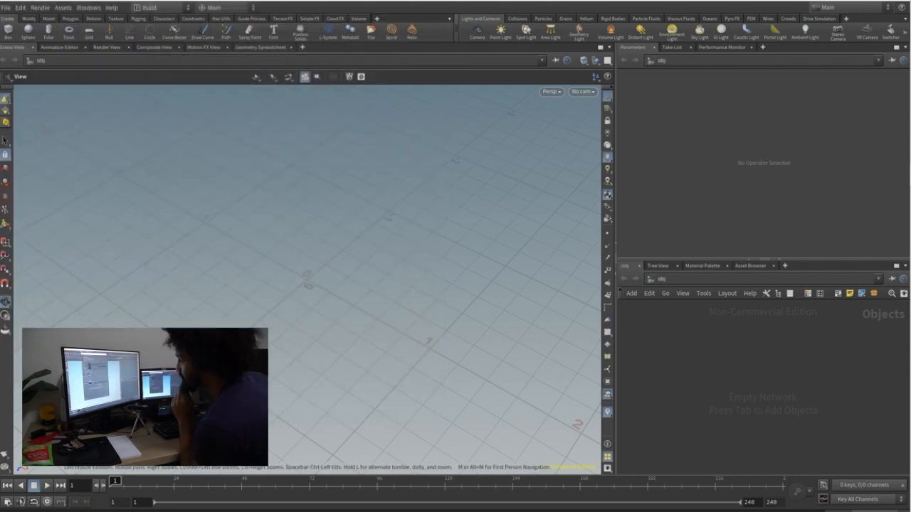
{"action": "left_click", "coordinate": [19, 7]}
{"action": "mouse_move", "coordinate": [43, 91]}
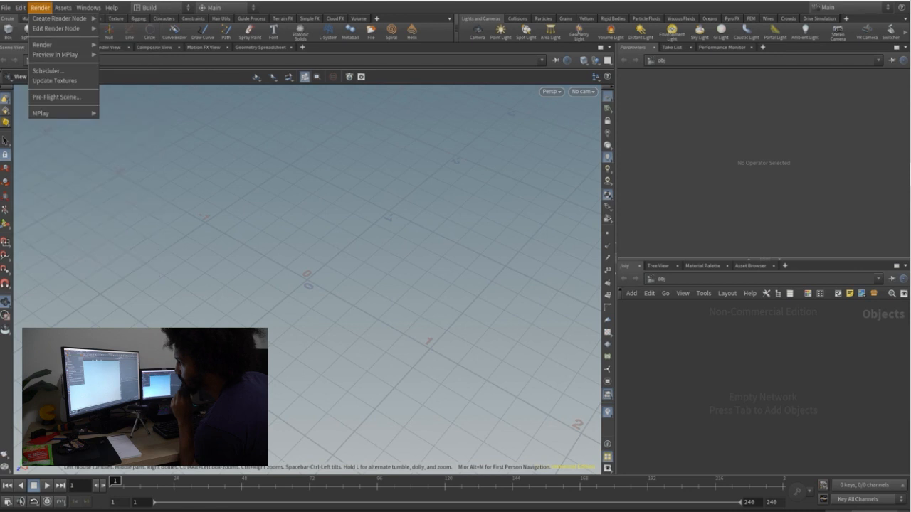
{"action": "mouse_move", "coordinate": [40, 7]}
{"action": "left_click", "coordinate": [88, 7]}
{"action": "left_click", "coordinate": [88, 7]}
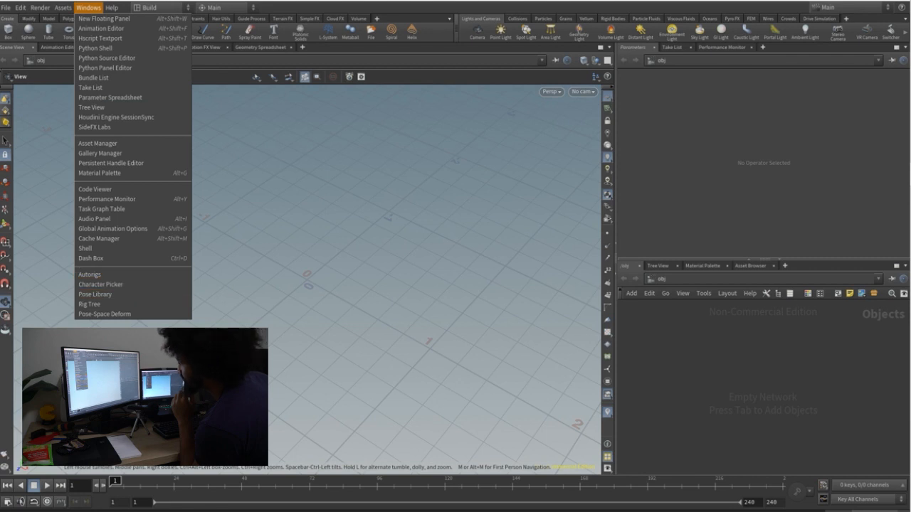
{"action": "key", "text": "Escape"}
Narrow the scene view so that the parameters and network editor panes become wider.
{"action": "left_click_drag", "start_coordinate": [308, 279], "coordinate": [313, 260]}
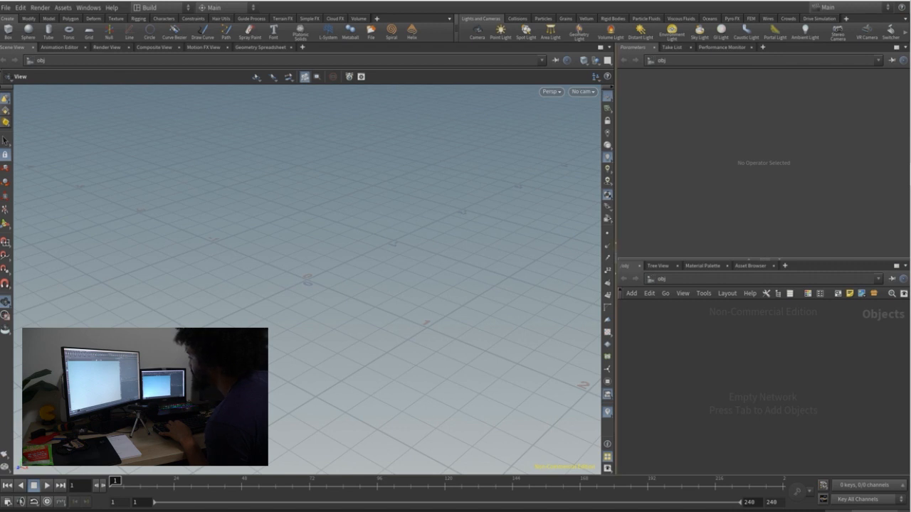
{"action": "left_click_drag", "start_coordinate": [616, 270], "coordinate": [528, 270]}
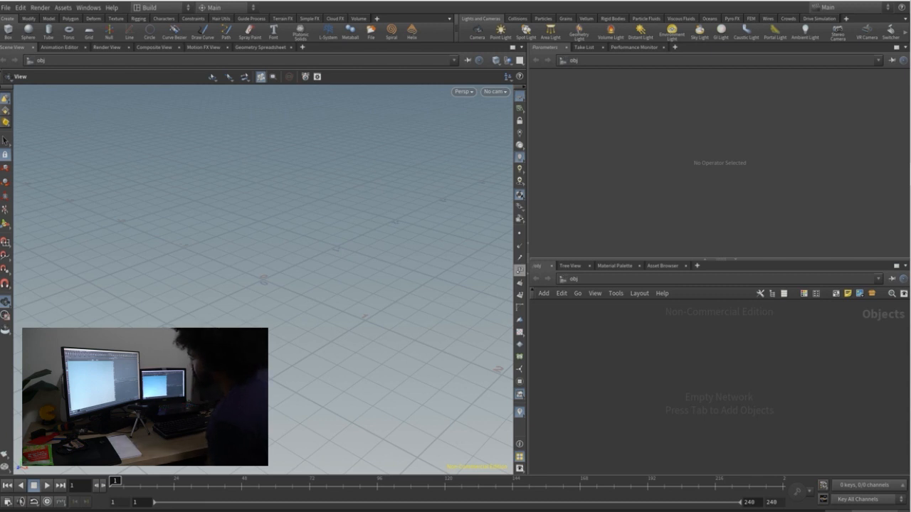
Examine the list of network contexts and view the out, img and ch networks, finishing back in the obj network.
{"action": "left_click", "coordinate": [573, 279]}
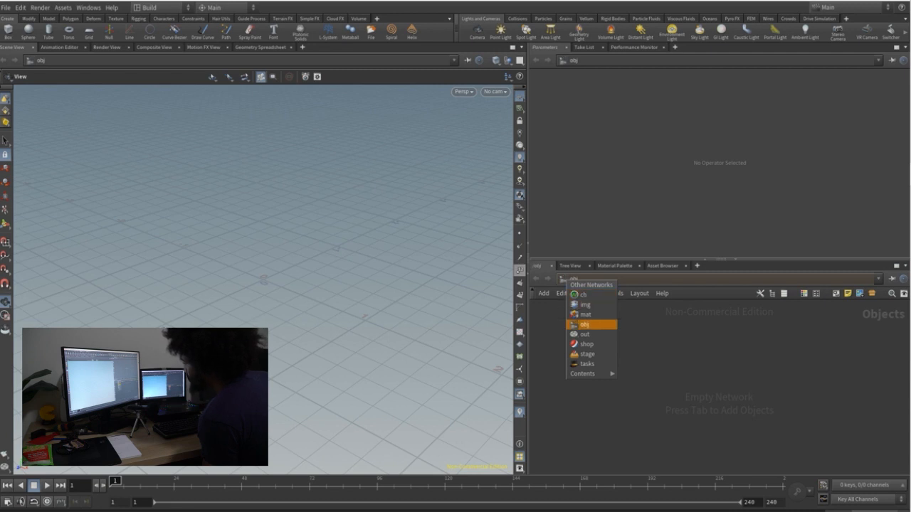
{"action": "left_click", "coordinate": [585, 324]}
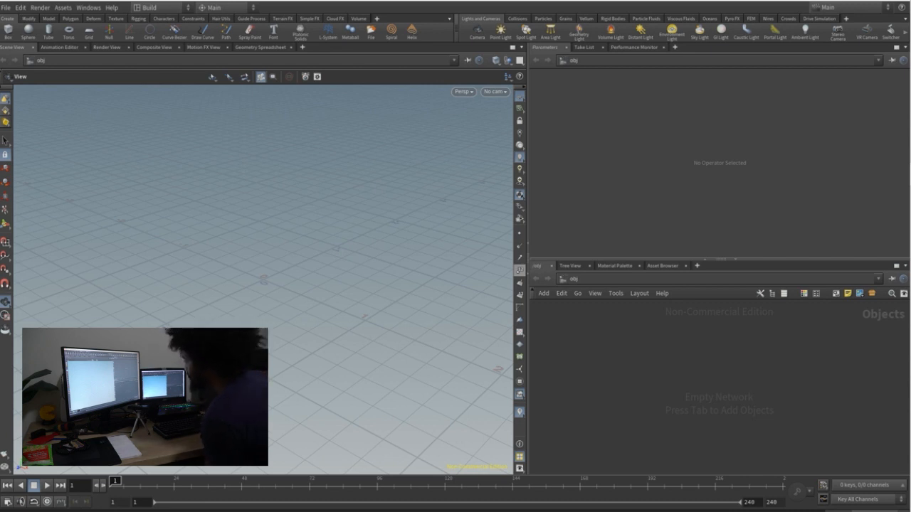
{"action": "left_click", "coordinate": [574, 279]}
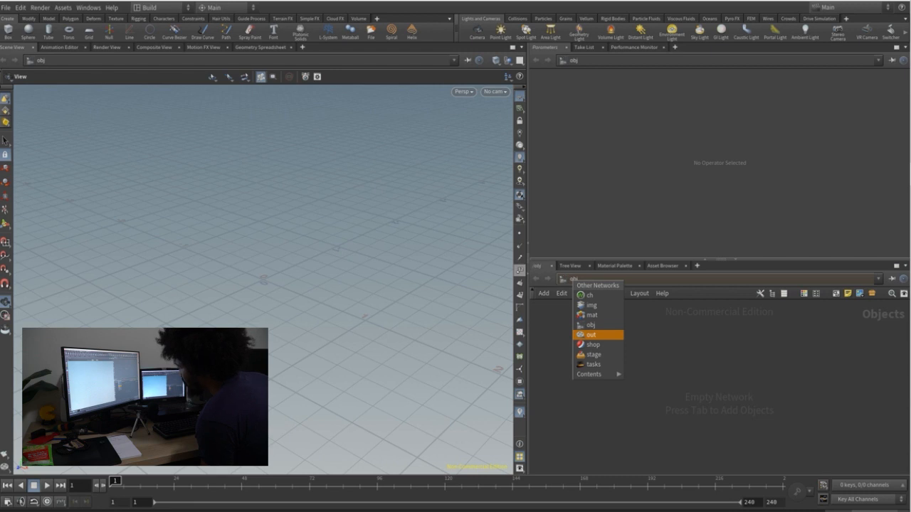
{"action": "left_click", "coordinate": [590, 335]}
{"action": "left_click", "coordinate": [569, 278]}
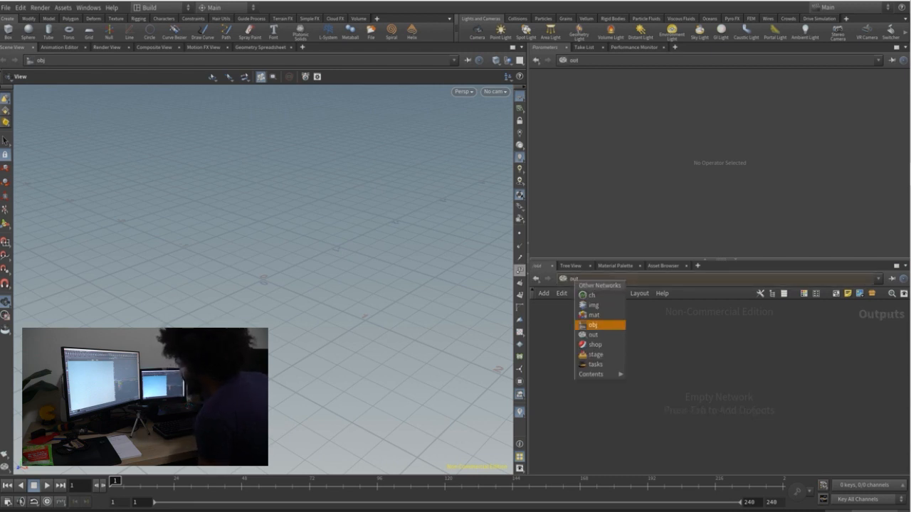
{"action": "left_click", "coordinate": [590, 325]}
{"action": "left_click", "coordinate": [566, 278]}
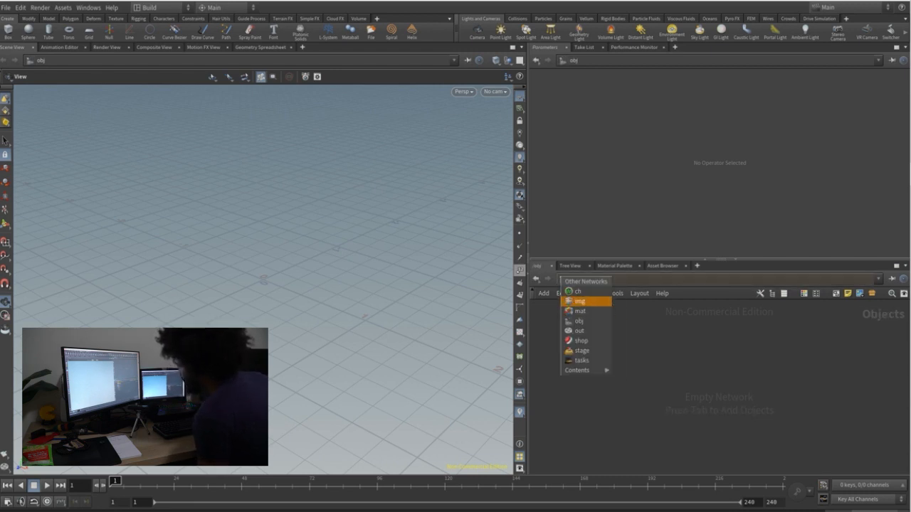
{"action": "left_click", "coordinate": [583, 301]}
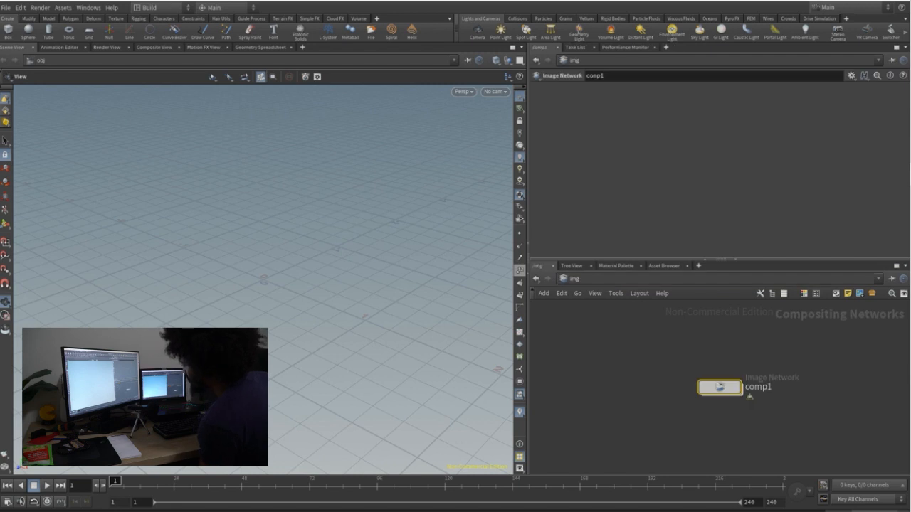
{"action": "left_click", "coordinate": [566, 278]}
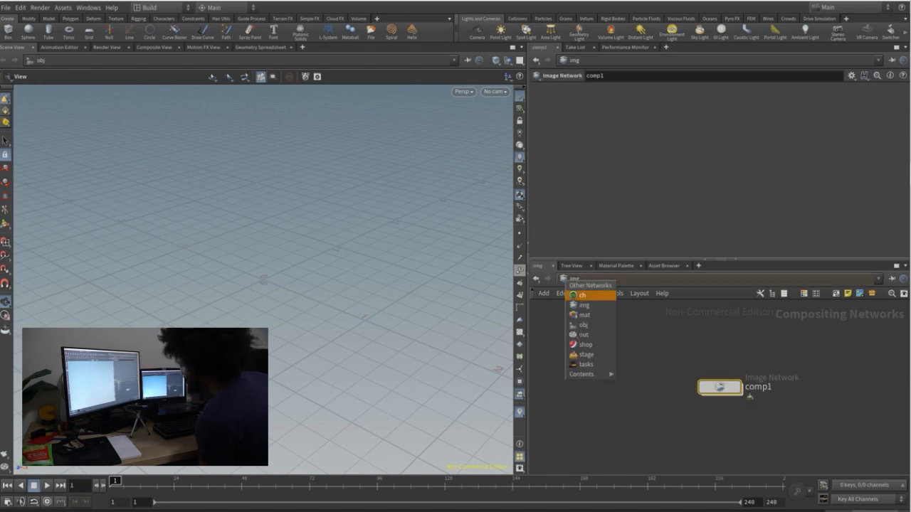
{"action": "left_click", "coordinate": [582, 295]}
{"action": "left_click", "coordinate": [566, 278]}
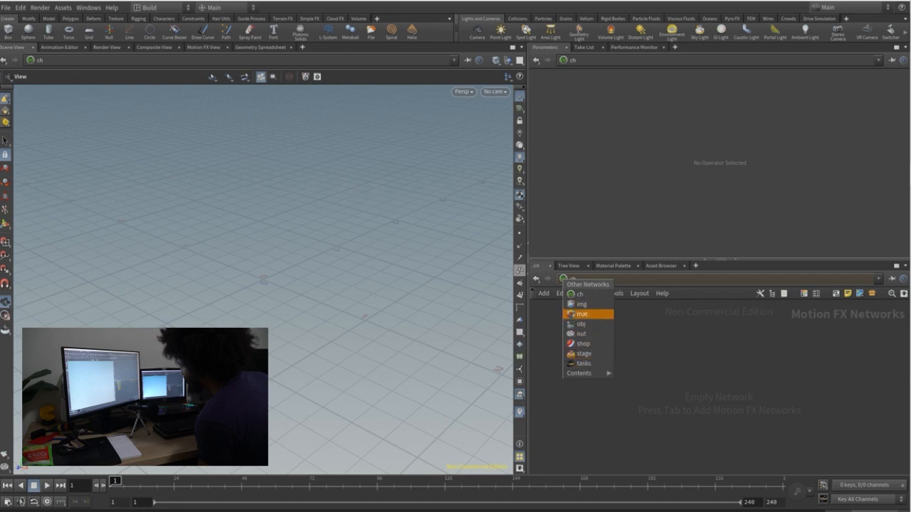
{"action": "left_click", "coordinate": [581, 324]}
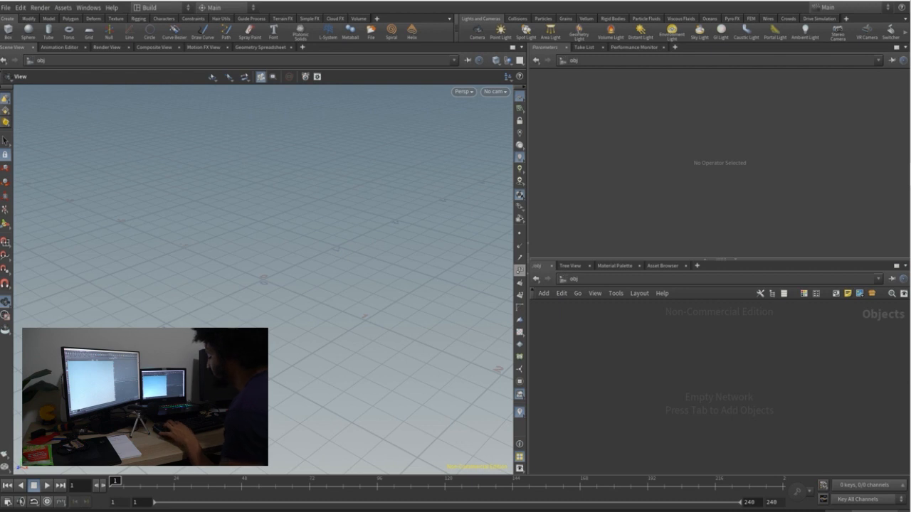
Add a box to the obj network and place a second box in the scene at about (0.72, 0.32, -0.93).
{"action": "key", "text": "Tab"}
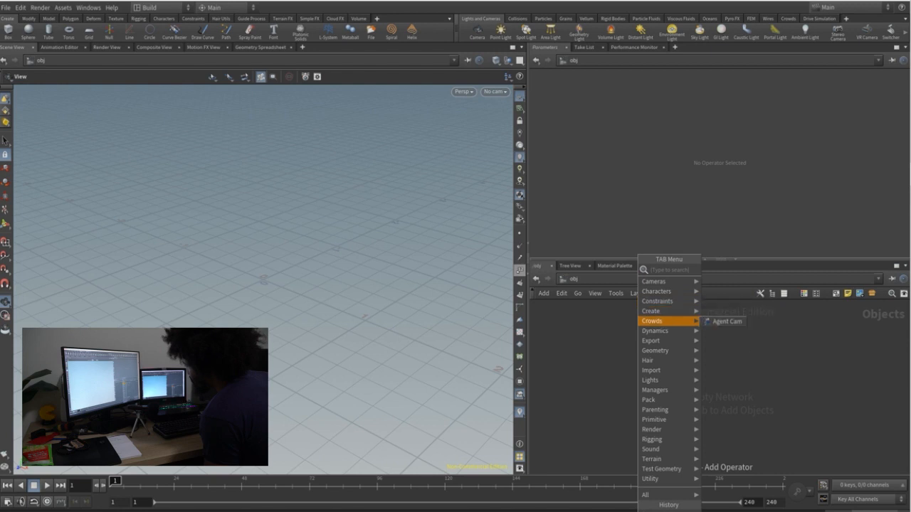
{"action": "mouse_move", "coordinate": [668, 311]}
{"action": "left_click", "coordinate": [715, 312]}
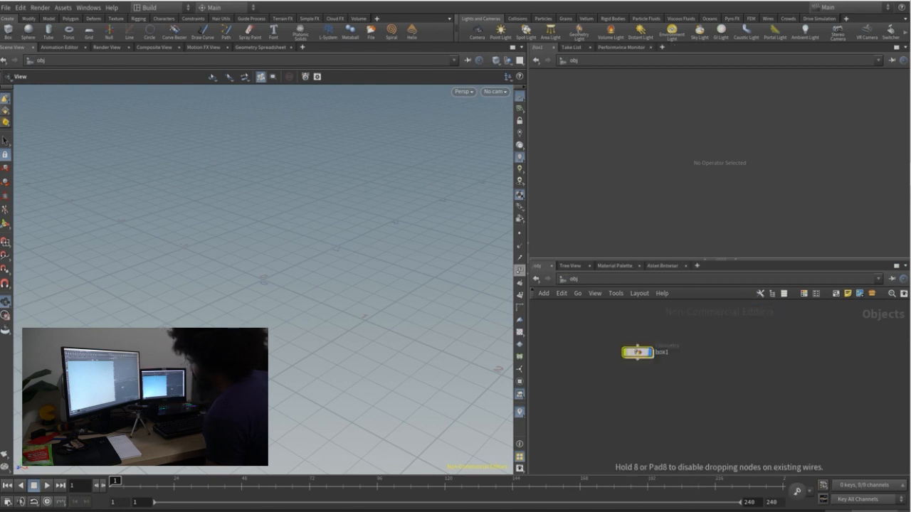
{"action": "left_click", "coordinate": [637, 351]}
{"action": "mouse_move", "coordinate": [341, 270]}
{"action": "left_mouse_down"}
{"action": "mouse_move", "coordinate": [270, 238]}
{"action": "mouse_move", "coordinate": [317, 250]}
{"action": "mouse_move", "coordinate": [341, 281]}
{"action": "mouse_move", "coordinate": [342, 270]}
{"action": "left_mouse_up"}
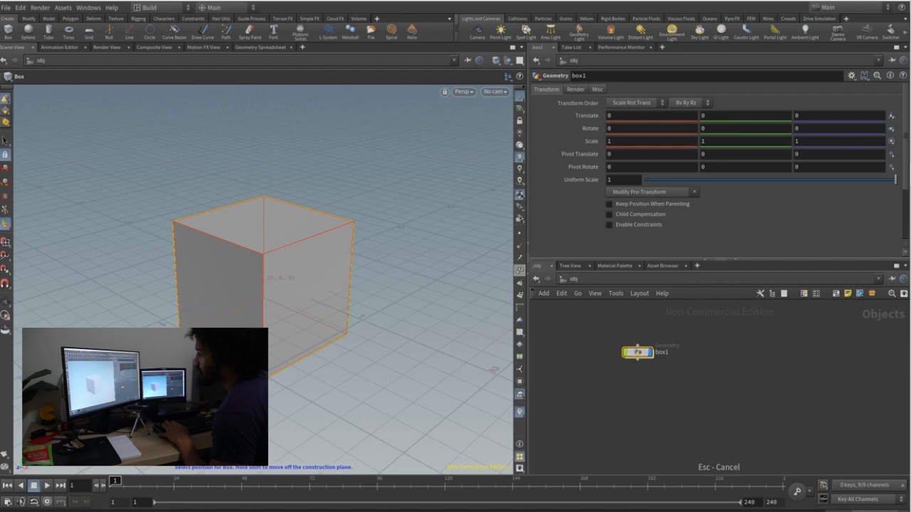
{"action": "left_click", "coordinate": [388, 246]}
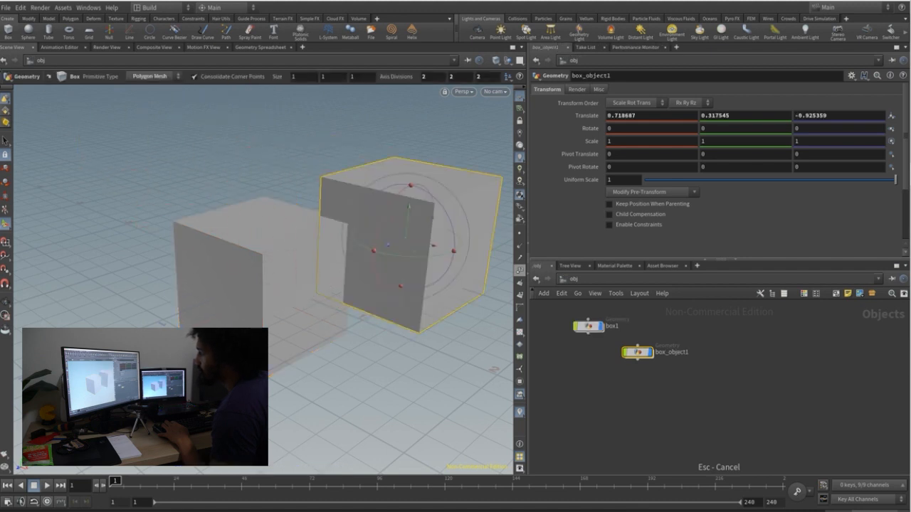
Examine the second box's Render parameters, including Shading, Sampling, Dicing and Geometry, and its Misc settings, finishing on its Transform parameters.
{"action": "left_click_drag", "start_coordinate": [398, 246], "coordinate": [306, 208], "text": "alt"}
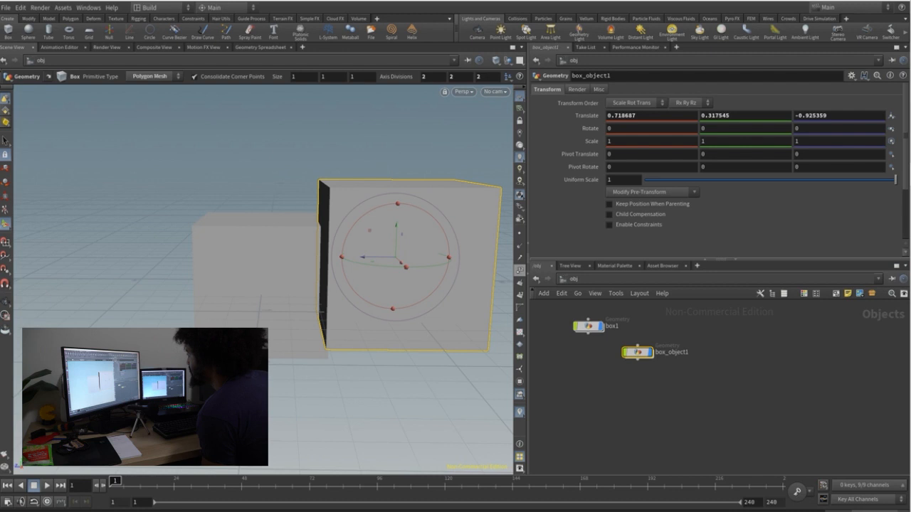
{"action": "left_click", "coordinate": [577, 89]}
{"action": "scroll", "coordinate": [571, 148], "scroll_direction": "down", "scroll_amount": 2}
{"action": "scroll", "coordinate": [571, 187], "scroll_direction": "up", "scroll_amount": 2}
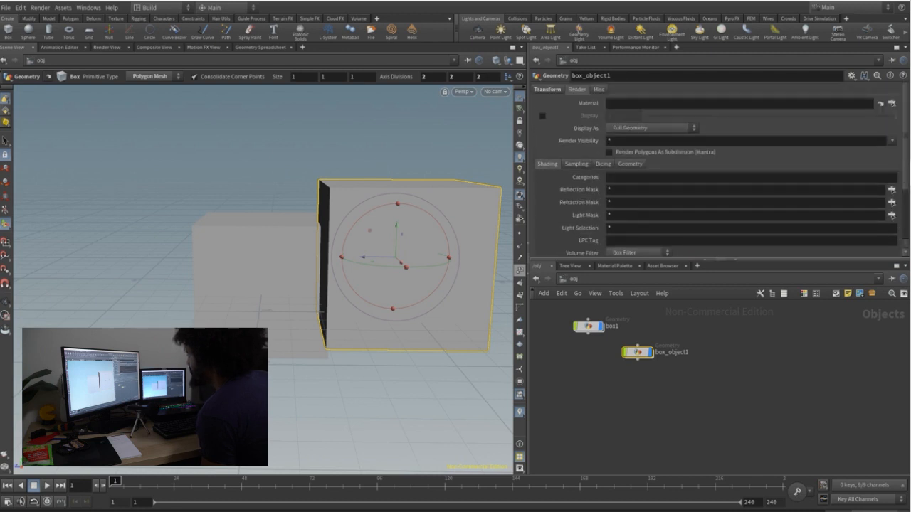
{"action": "scroll", "coordinate": [716, 169], "scroll_direction": "down", "scroll_amount": 3}
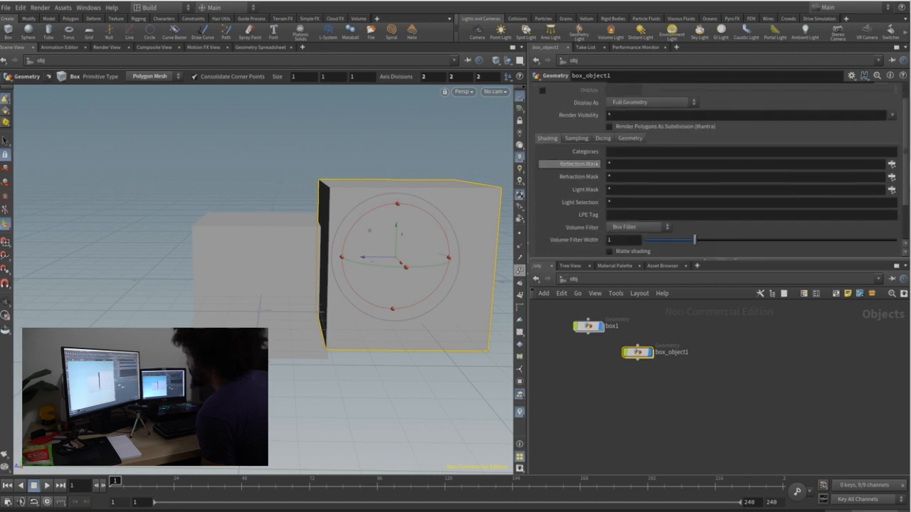
{"action": "scroll", "coordinate": [715, 168], "scroll_direction": "up", "scroll_amount": 3}
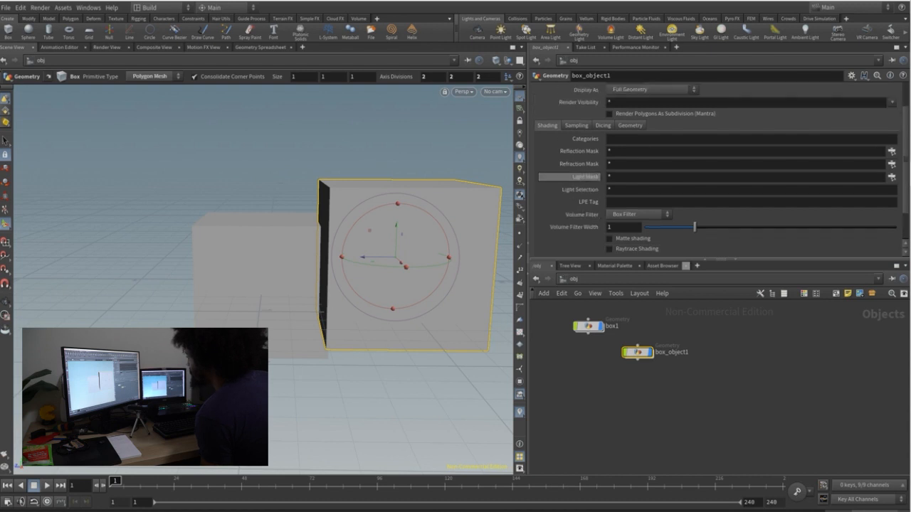
{"action": "left_click", "coordinate": [577, 163]}
{"action": "left_click", "coordinate": [603, 163]}
{"action": "left_click", "coordinate": [630, 163]}
{"action": "left_click", "coordinate": [547, 164]}
{"action": "left_click", "coordinate": [598, 89]}
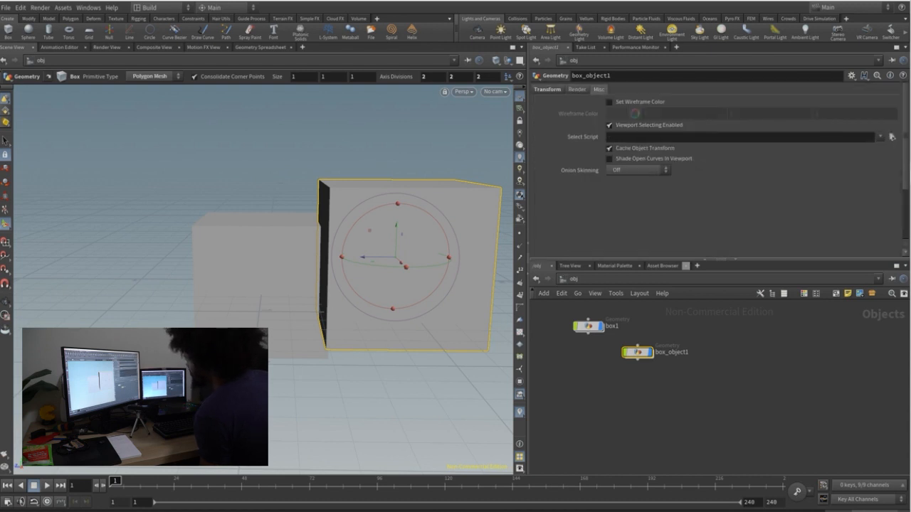
{"action": "left_click", "coordinate": [548, 90]}
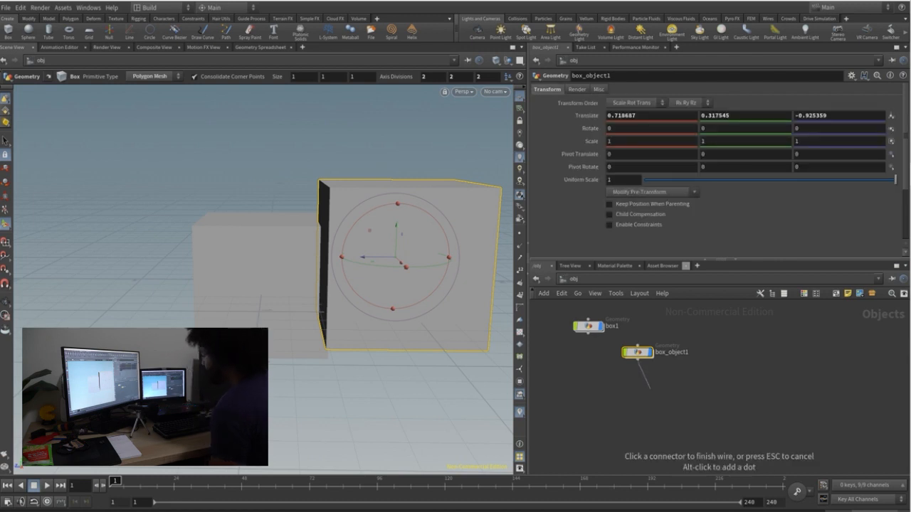
View the network inside the box1 object and return to the object level.
{"action": "middle_click_drag", "start_coordinate": [613, 367], "coordinate": [634, 404]}
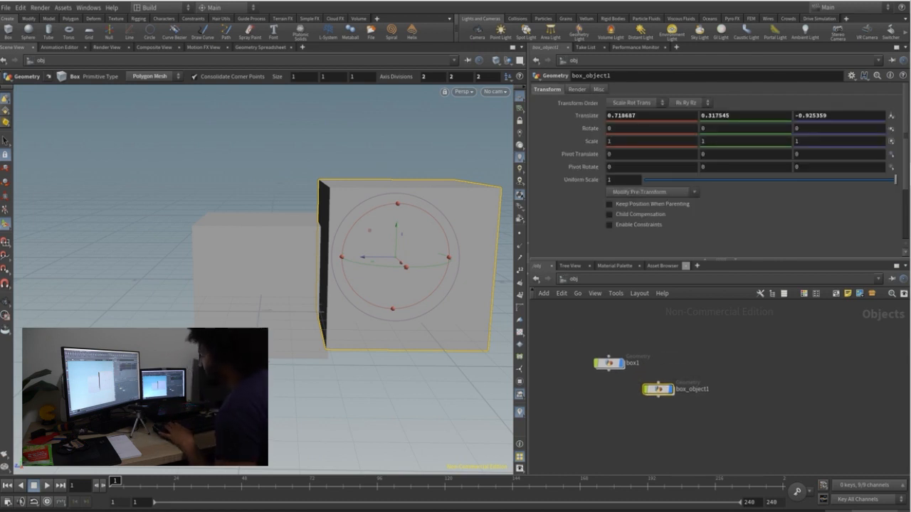
{"action": "double_click", "coordinate": [608, 363]}
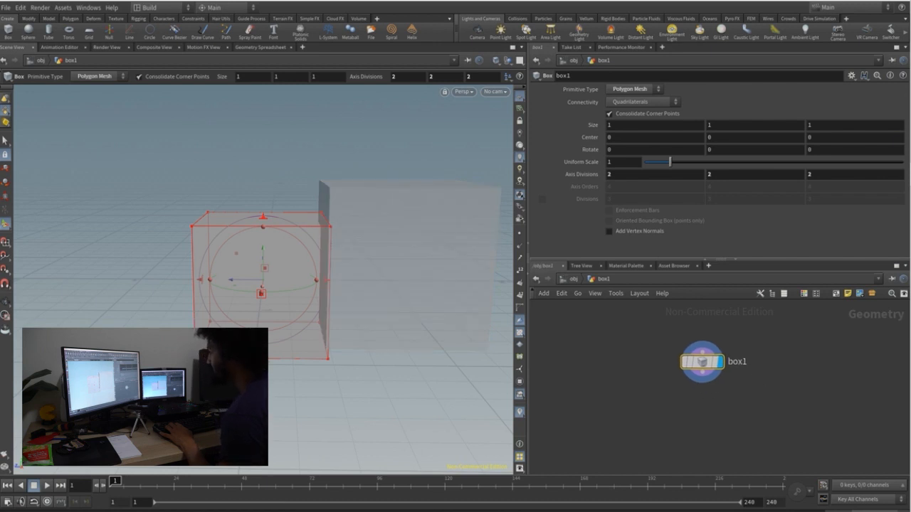
{"action": "key", "text": "u"}
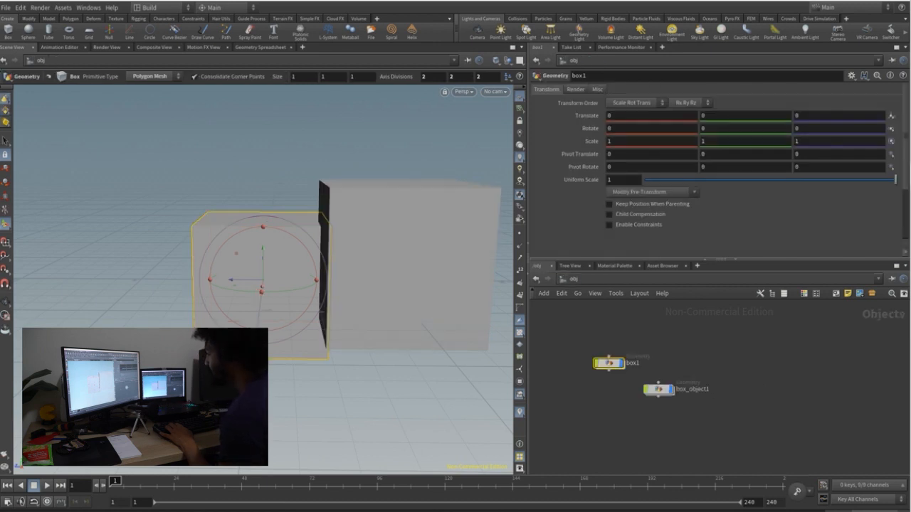
Add an empty Geometry node to the obj network, placed beside the two box objects.
{"action": "left_click", "coordinate": [684, 349]}
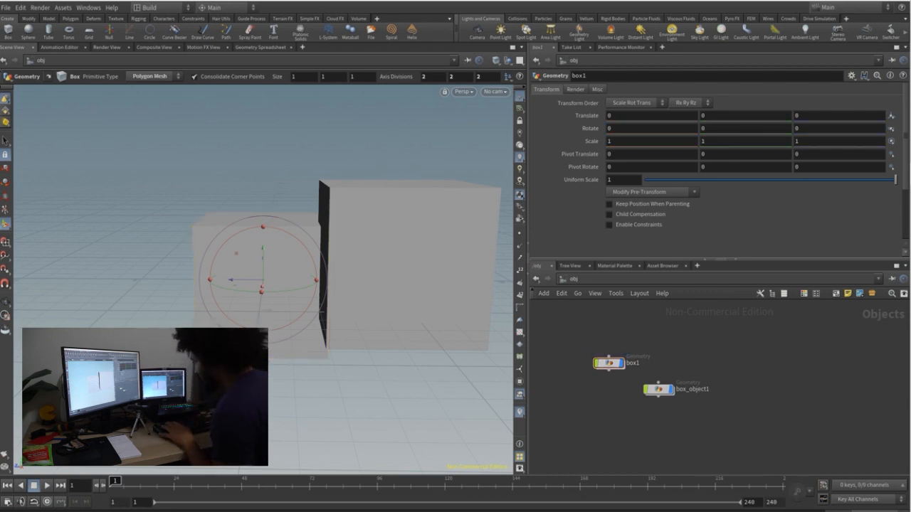
{"action": "key", "text": "Tab"}
{"action": "mouse_move", "coordinate": [776, 469]}
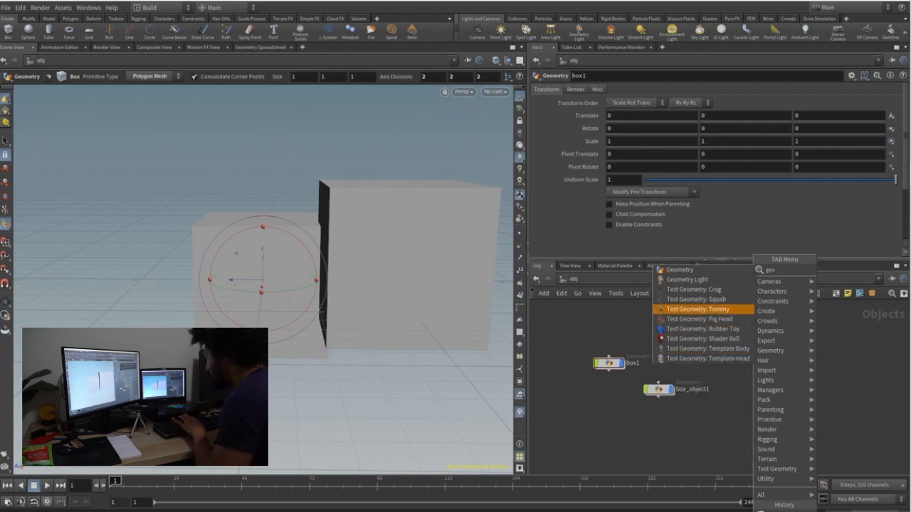
{"action": "left_click", "coordinate": [704, 271]}
{"action": "left_click", "coordinate": [750, 369]}
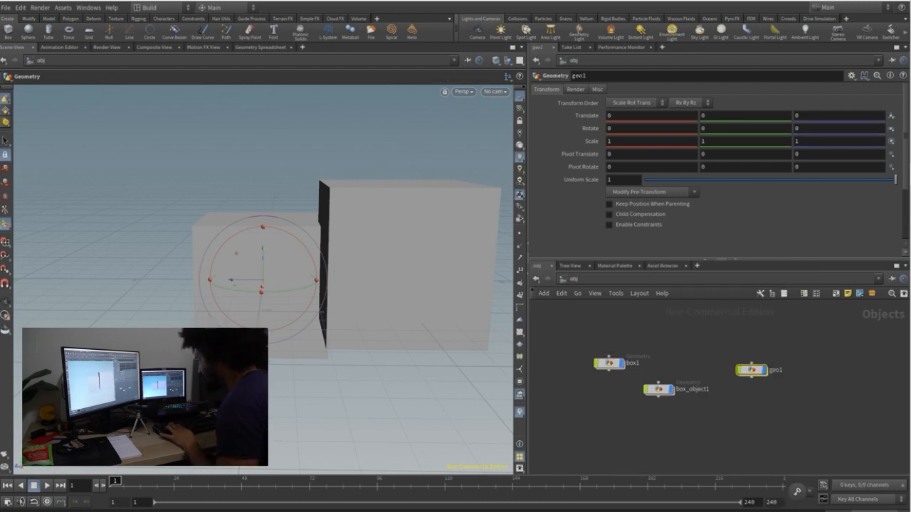
Compare the contents of the box1 and geo1 objects, returning to the object level after each one.
{"action": "double_click", "coordinate": [609, 363]}
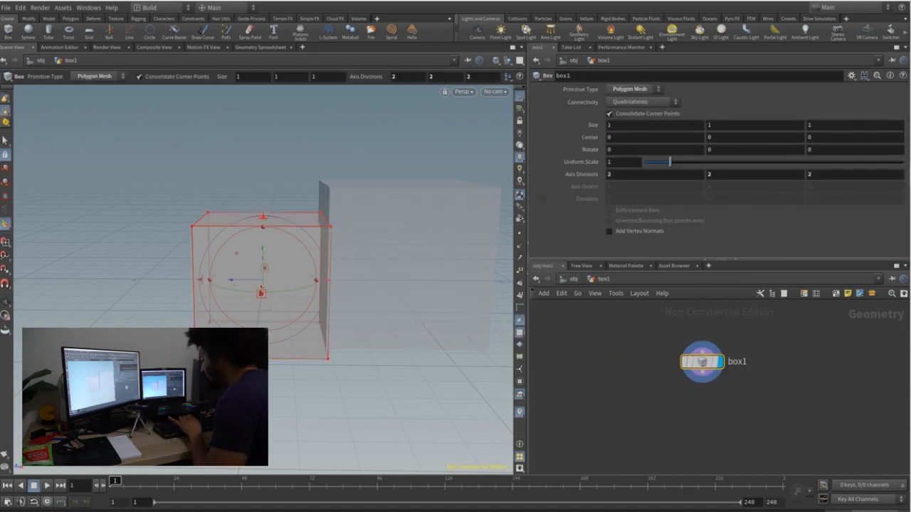
{"action": "key", "text": "u"}
{"action": "left_click", "coordinate": [726, 335]}
{"action": "left_click_drag", "start_coordinate": [726, 335], "coordinate": [768, 387]}
{"action": "double_click", "coordinate": [752, 370]}
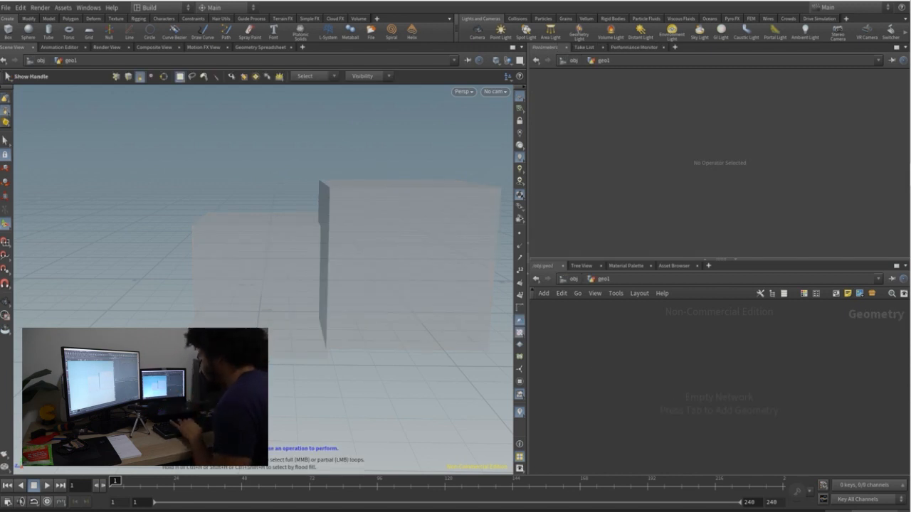
{"action": "key", "text": "u"}
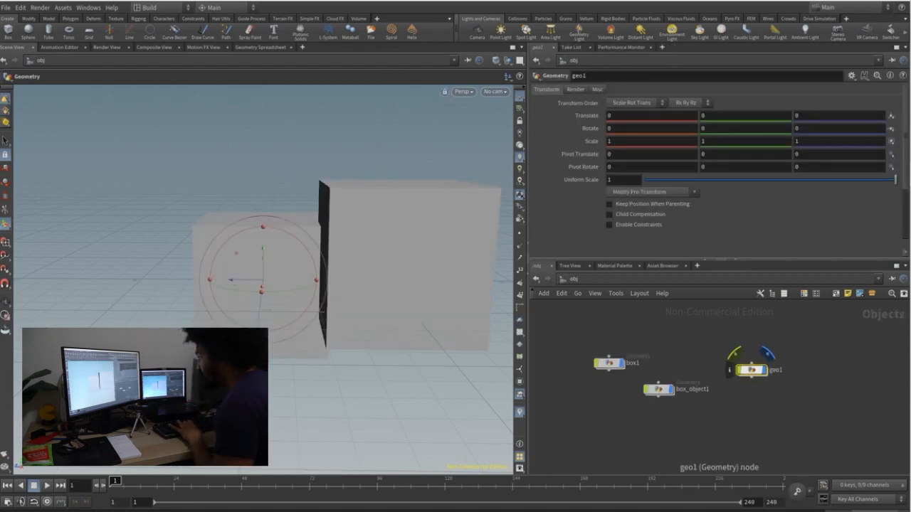
Enter the geo1 object and add a Box node to its network.
{"action": "key", "text": "i"}
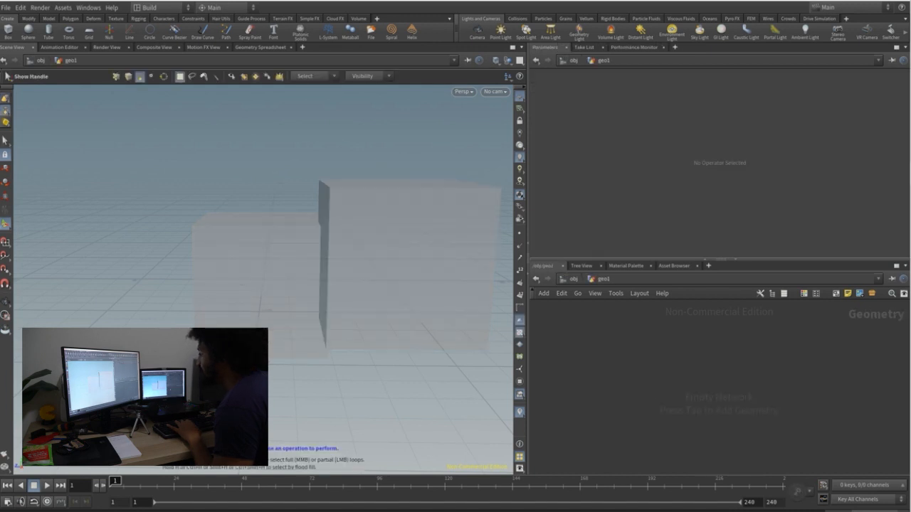
{"action": "key", "text": "Tab"}
{"action": "type", "text": "box"}
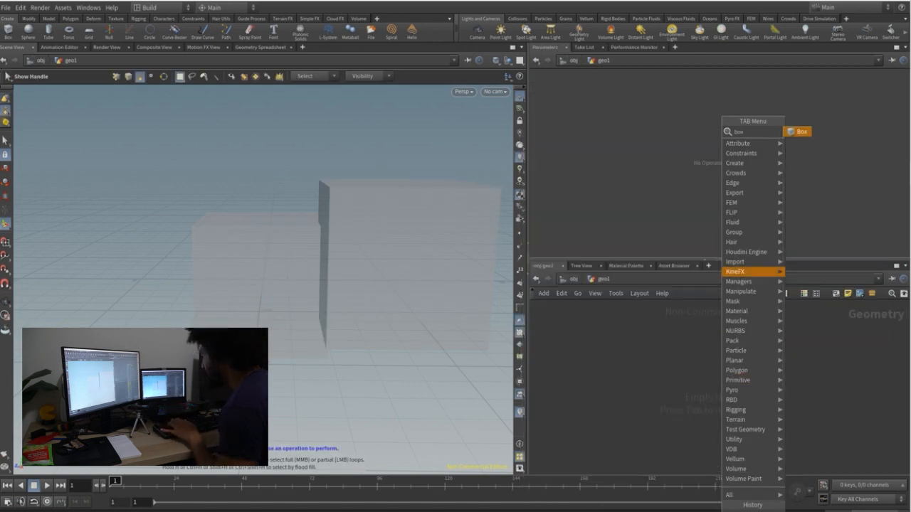
{"action": "key", "text": "Return"}
{"action": "left_click", "coordinate": [691, 393]}
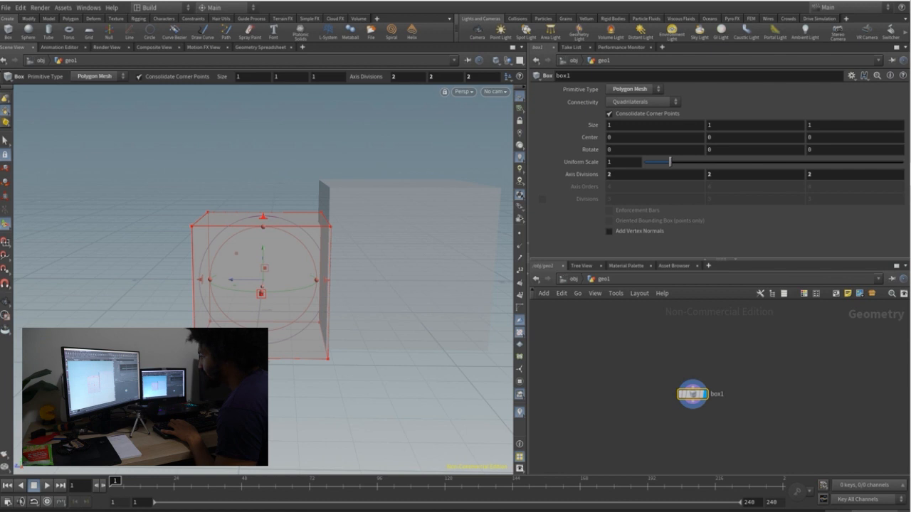
Return to the object level to view the three objects and go back inside geo1.
{"action": "key", "text": "u"}
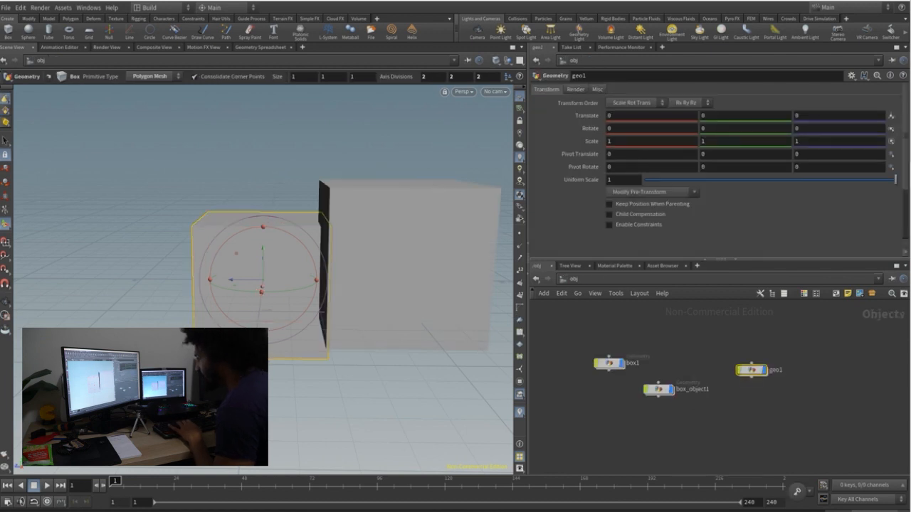
{"action": "middle_click_drag", "start_coordinate": [712, 406], "coordinate": [670, 391]}
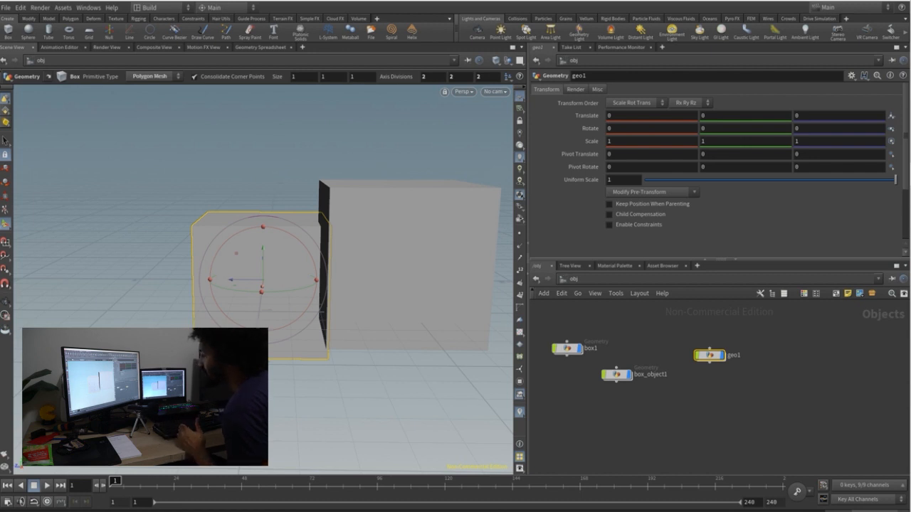
{"action": "mouse_move", "coordinate": [688, 355]}
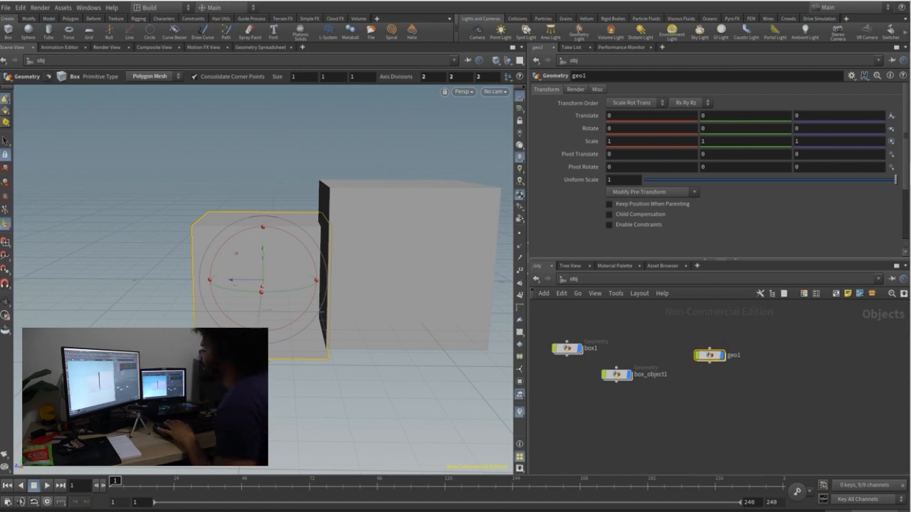
{"action": "double_click", "coordinate": [701, 355]}
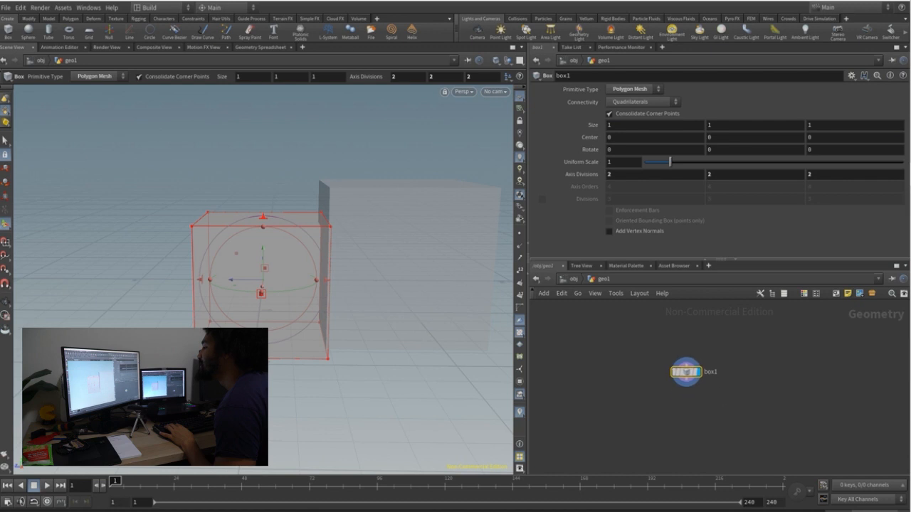
Return to the object level and hide the box_object1 and box1 objects so only geo1 is displayed.
{"action": "left_click_drag", "start_coordinate": [689, 340], "coordinate": [665, 362]}
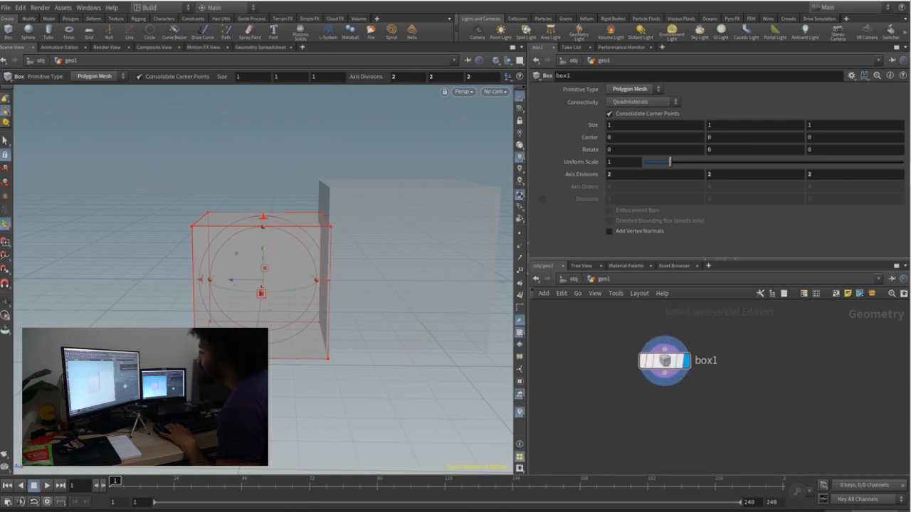
{"action": "key", "text": "u"}
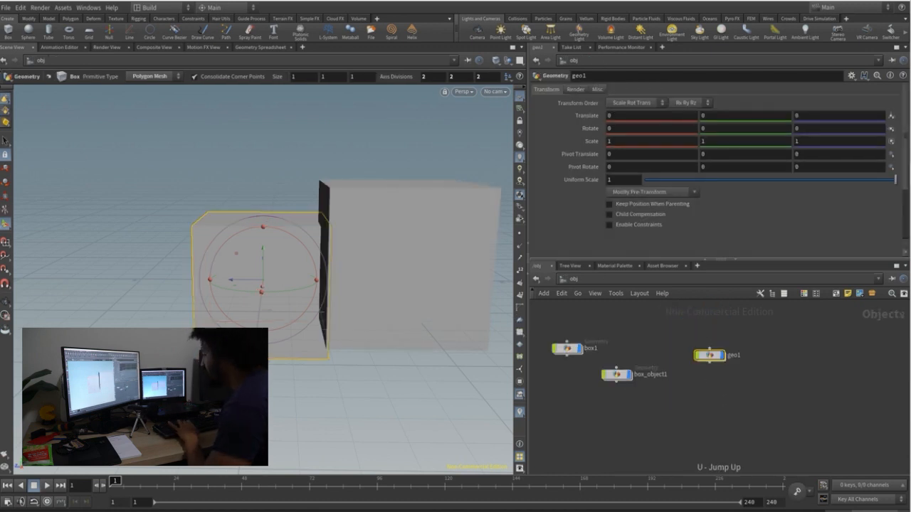
{"action": "left_click", "coordinate": [628, 375]}
{"action": "left_click", "coordinate": [579, 348]}
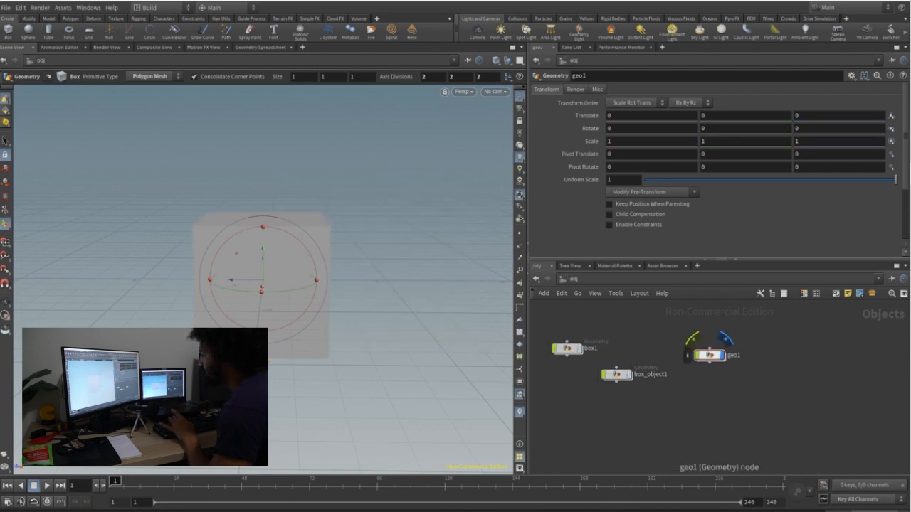
Enter the geo1 object and add a Mountain node below box1 in its network.
{"action": "double_click", "coordinate": [710, 355]}
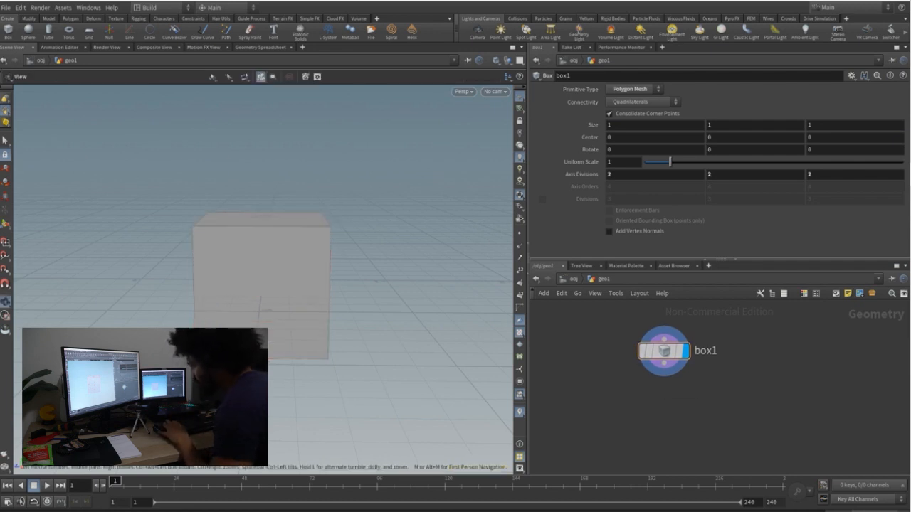
{"action": "left_click_drag", "start_coordinate": [321, 285], "coordinate": [399, 302], "text": "alt"}
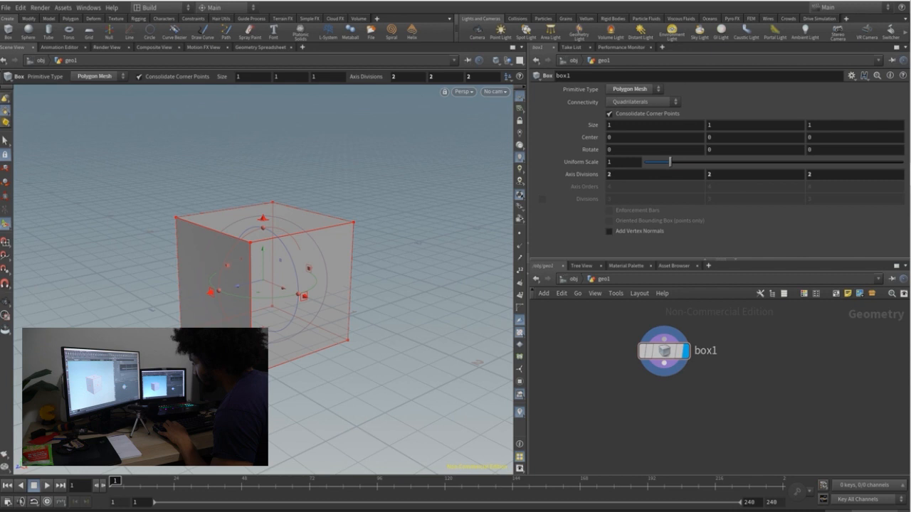
{"action": "key", "text": "Tab"}
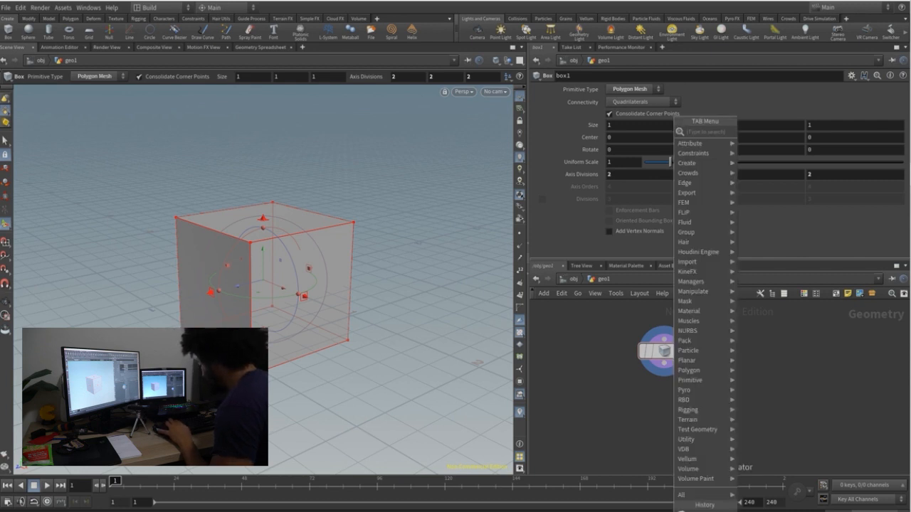
{"action": "type", "text": "mou"}
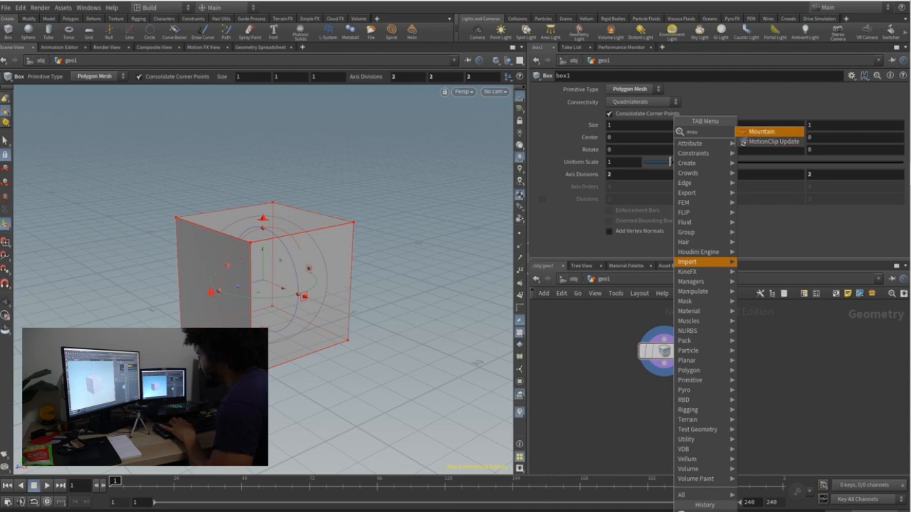
{"action": "key", "text": "Return"}
{"action": "left_click", "coordinate": [655, 402]}
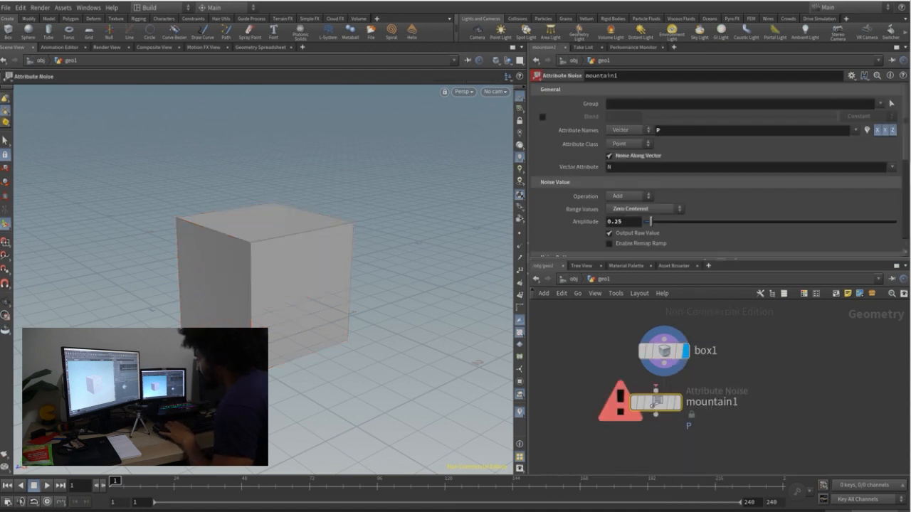
Wire the output of box1 into the mountain1 node and make mountain1 the displayed and rendered node.
{"action": "left_click", "coordinate": [655, 389]}
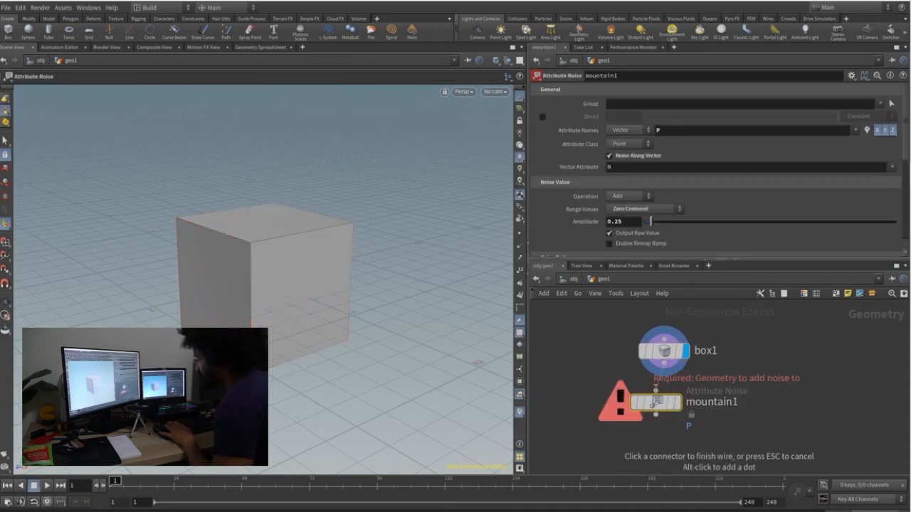
{"action": "left_click", "coordinate": [664, 364]}
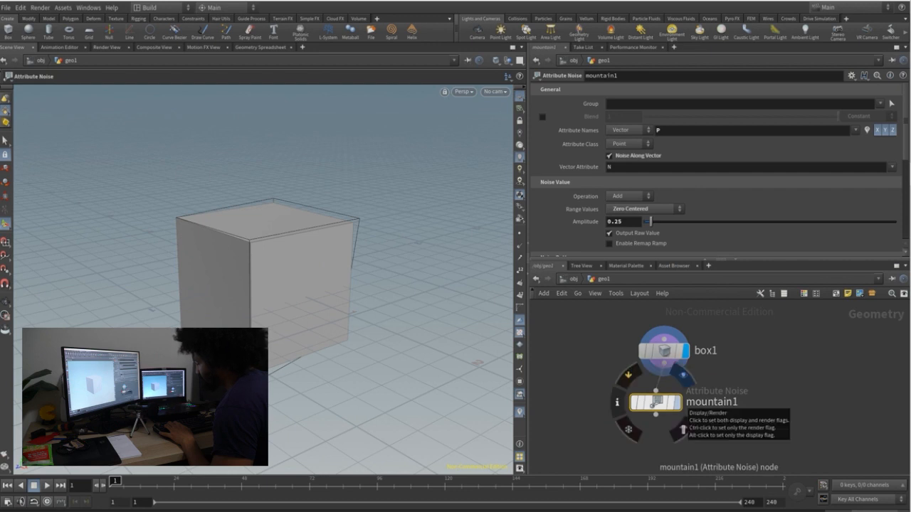
{"action": "left_click", "coordinate": [683, 380]}
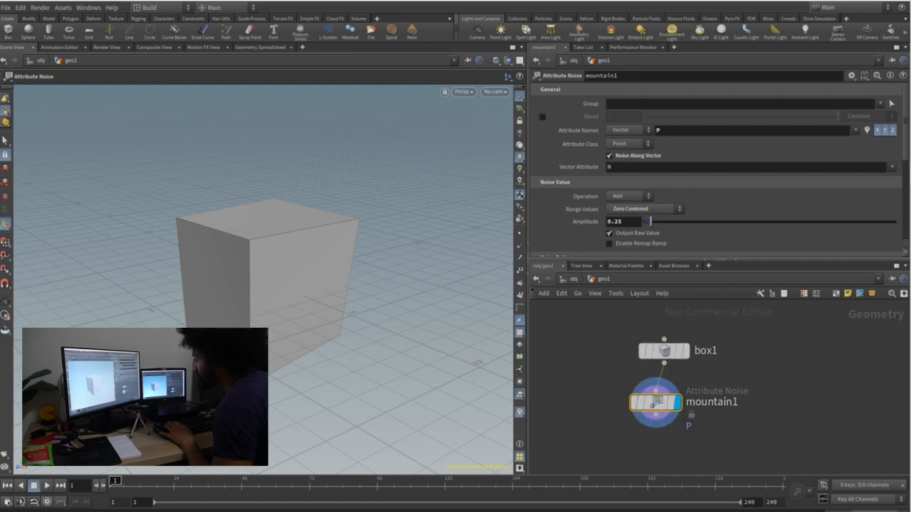
Set the mountain1 noise amplitude to 1.71 and its noise pattern offset to 2.2.
{"action": "left_click_drag", "start_coordinate": [650, 221], "coordinate": [687, 221]}
{"action": "scroll", "coordinate": [719, 171], "scroll_direction": "down", "scroll_amount": 6}
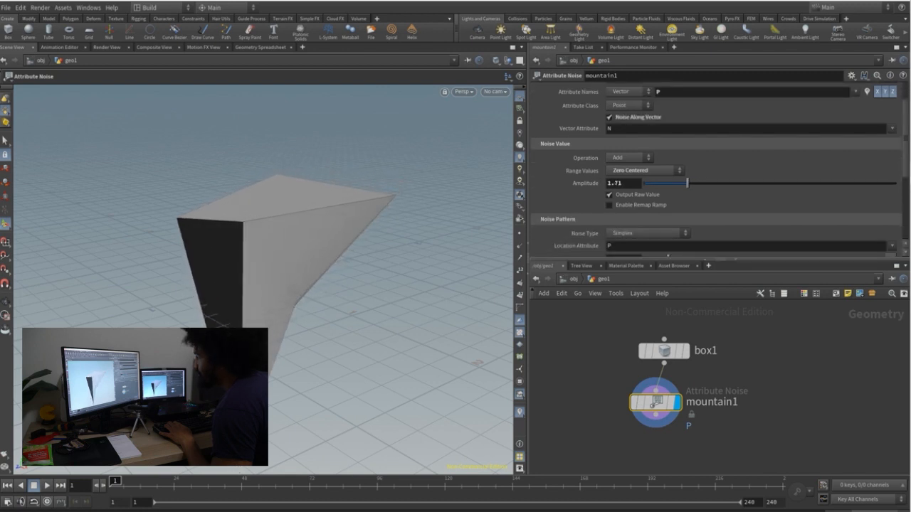
{"action": "left_click_drag", "start_coordinate": [644, 171], "coordinate": [654, 172]}
{"action": "left_click_drag", "start_coordinate": [470, 365], "coordinate": [285, 306]}
{"action": "left_click_drag", "start_coordinate": [284, 285], "coordinate": [409, 246], "text": "alt"}
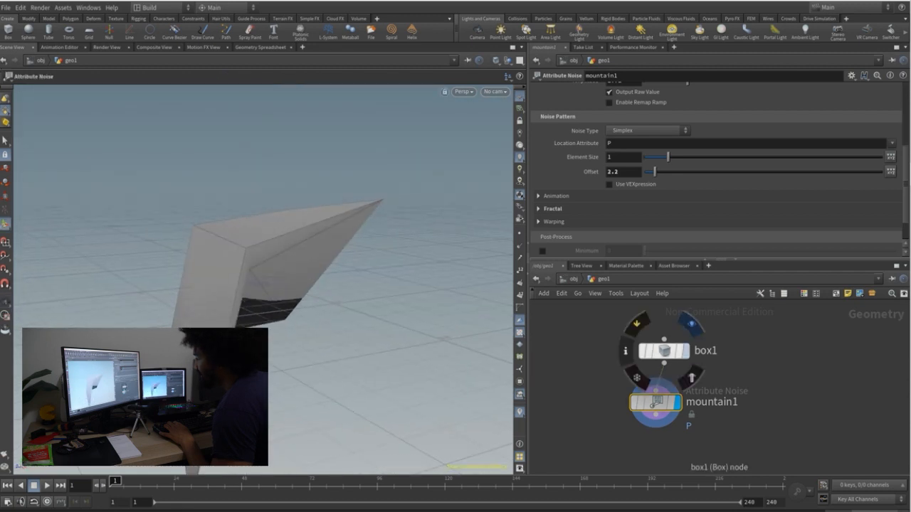
Go up to the object level, move the geo1 object farther from the two boxes, and go back inside it.
{"action": "key", "text": "u"}
{"action": "left_click_drag", "start_coordinate": [709, 355], "coordinate": [745, 371]}
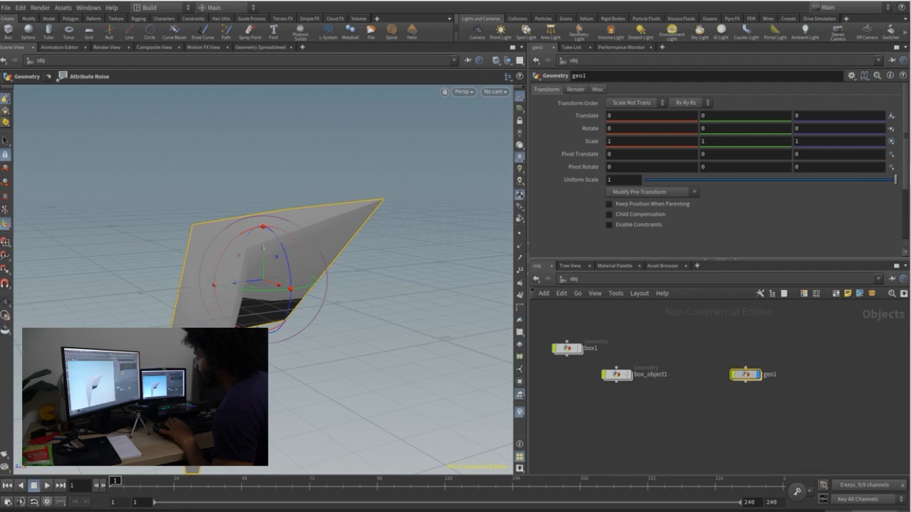
{"action": "double_click", "coordinate": [746, 371]}
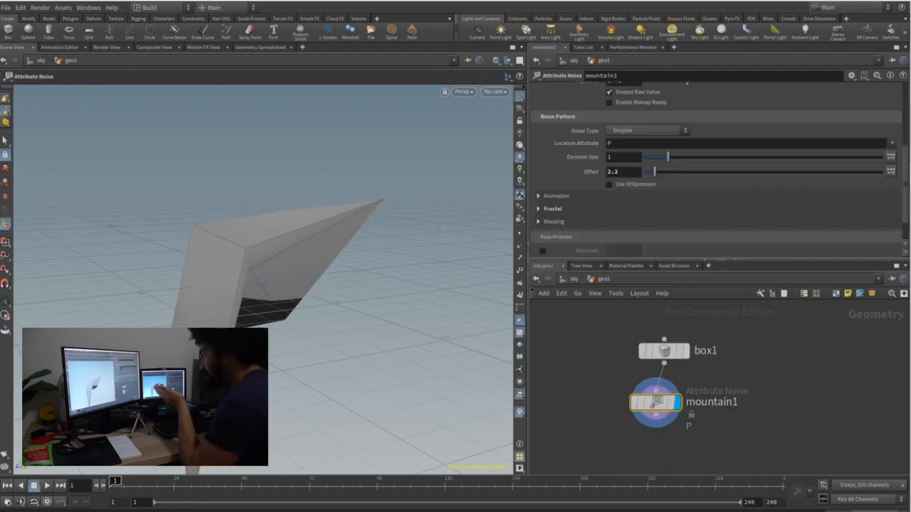
Insert a Transform node between box1 and mountain1 and set its uniform scale to 1.63.
{"action": "middle_click_drag", "start_coordinate": [746, 371], "coordinate": [749, 333]}
{"action": "middle_click_drag", "start_coordinate": [675, 403], "coordinate": [678, 390]}
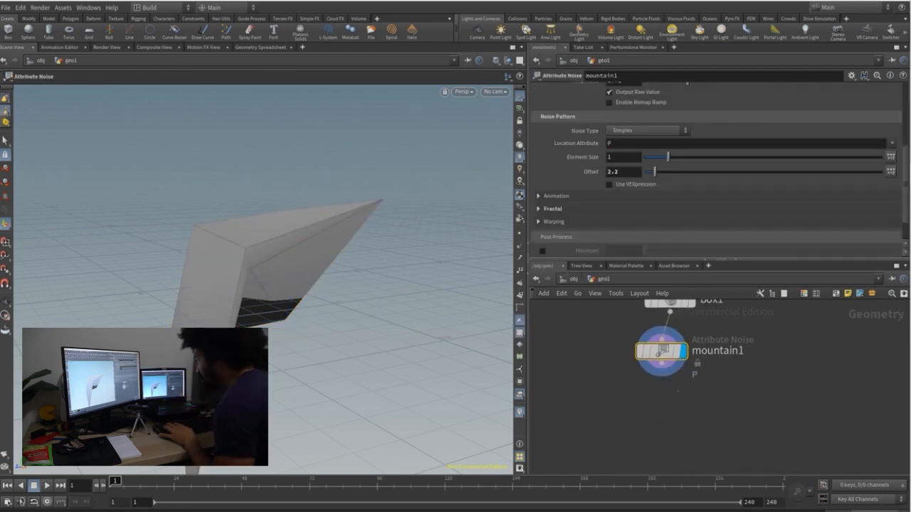
{"action": "key", "text": "Tab"}
{"action": "type", "text": "tr"}
{"action": "left_click", "coordinate": [769, 142]}
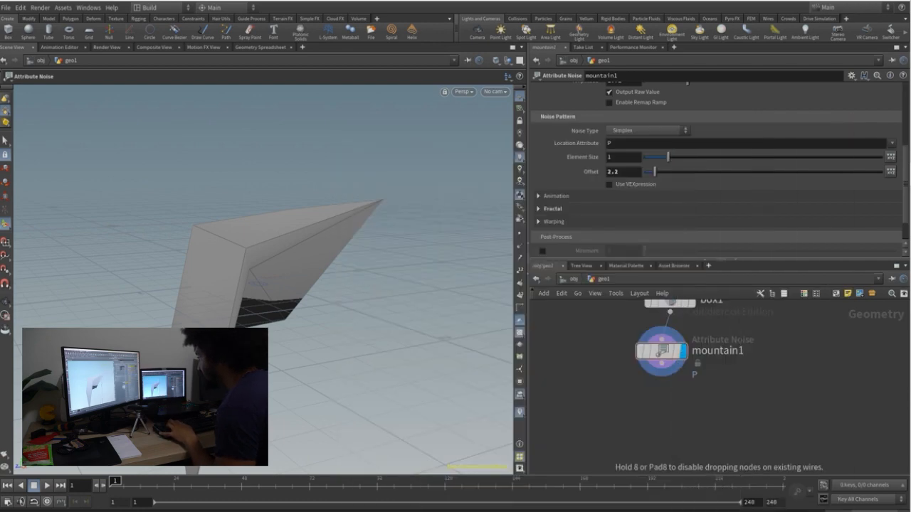
{"action": "left_click", "coordinate": [647, 406]}
{"action": "left_click_drag", "start_coordinate": [647, 406], "coordinate": [670, 350]}
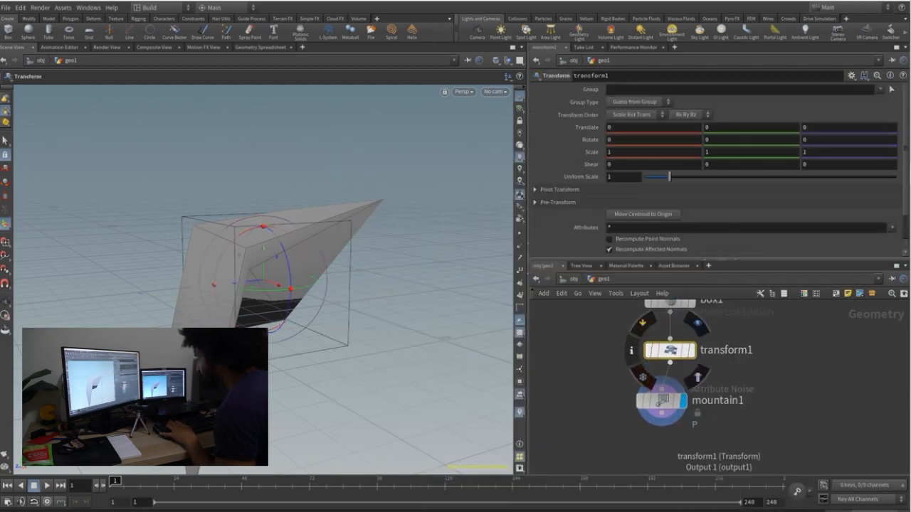
{"action": "left_click_drag", "start_coordinate": [669, 177], "coordinate": [685, 176]}
{"action": "left_click", "coordinate": [769, 370]}
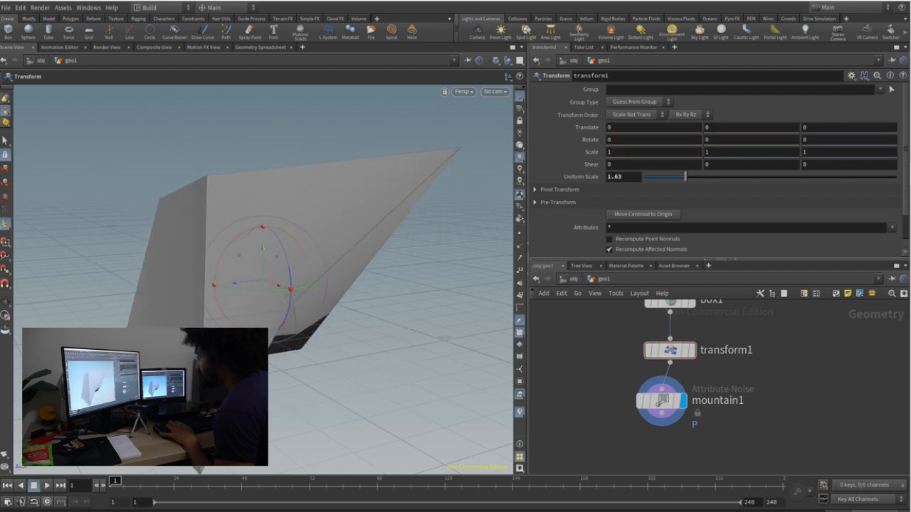
Check the geo1 transform parameters at the object level and go back inside geo1.
{"action": "key", "text": "u"}
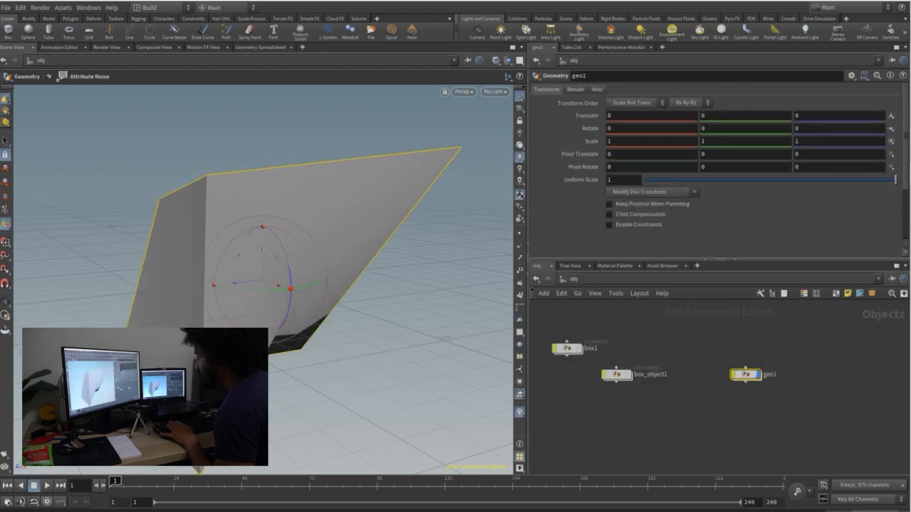
{"action": "left_click", "coordinate": [695, 331]}
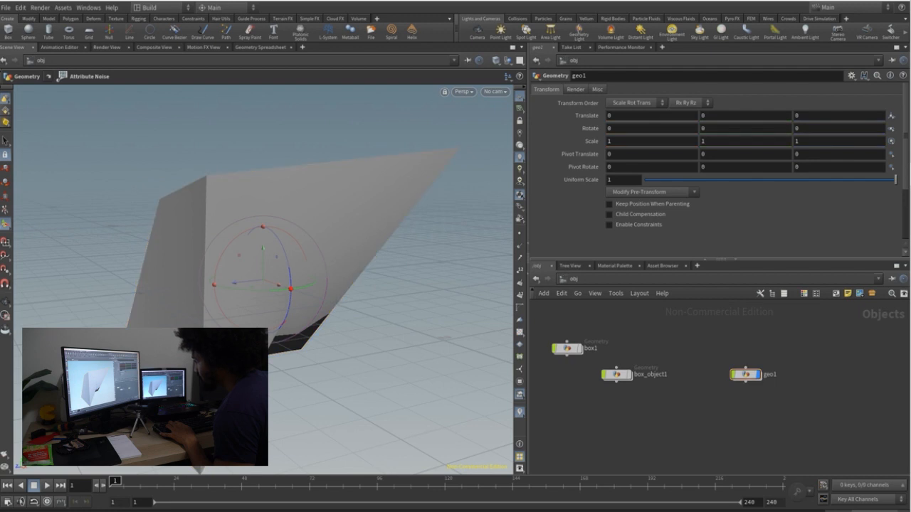
{"action": "mouse_move", "coordinate": [896, 180]}
{"action": "left_mouse_down"}
{"action": "mouse_move", "coordinate": [748, 180]}
{"action": "mouse_move", "coordinate": [896, 180]}
{"action": "left_mouse_up"}
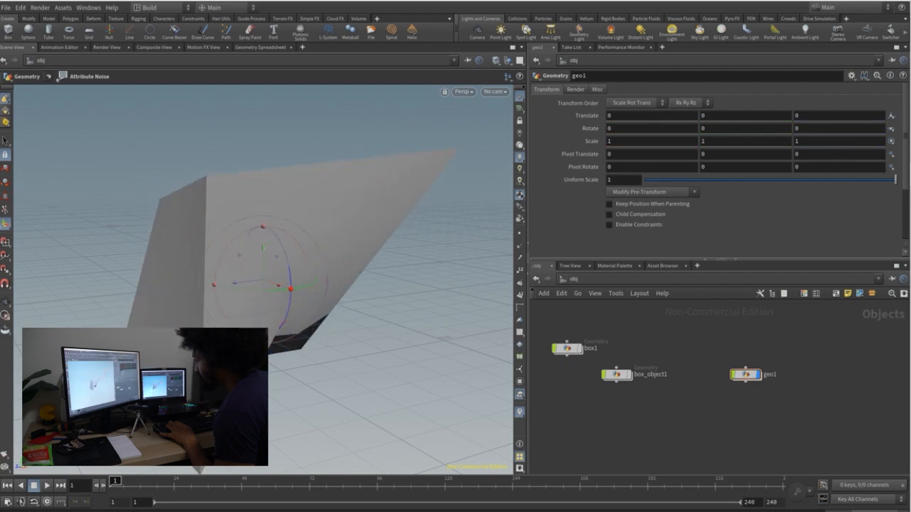
{"action": "double_click", "coordinate": [746, 374]}
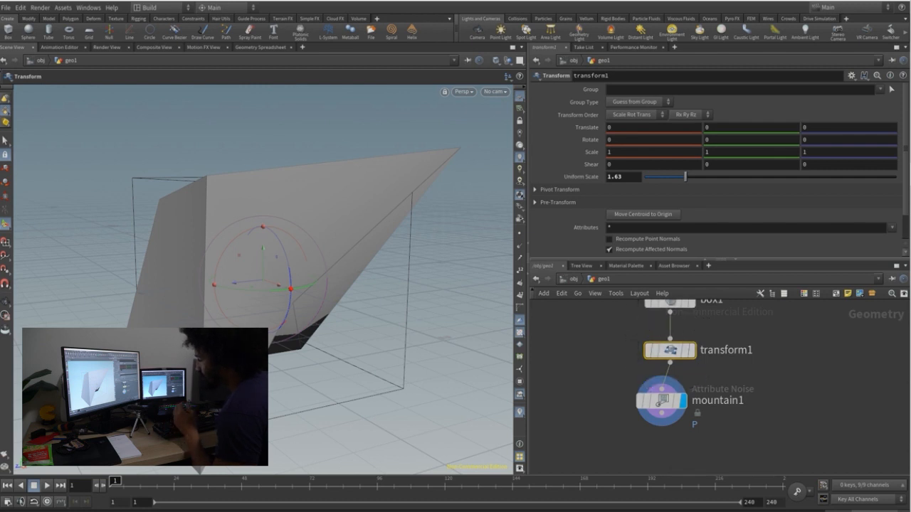
Move the box1 node up and to the left of transform1 to make room in the network.
{"action": "scroll", "coordinate": [605, 323], "scroll_direction": "down", "scroll_amount": 3}
{"action": "middle_click_drag", "start_coordinate": [605, 325], "coordinate": [605, 358]}
{"action": "left_click", "coordinate": [650, 332]}
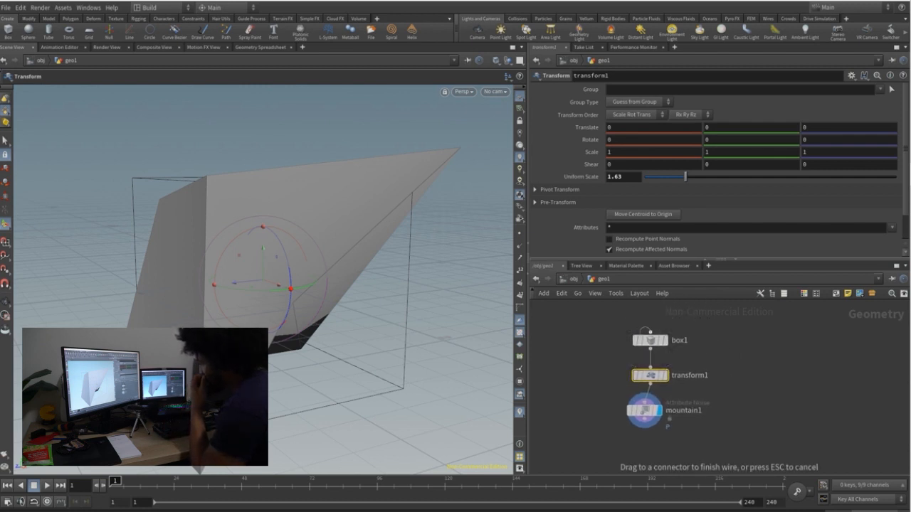
{"action": "left_click_drag", "start_coordinate": [650, 340], "coordinate": [588, 324]}
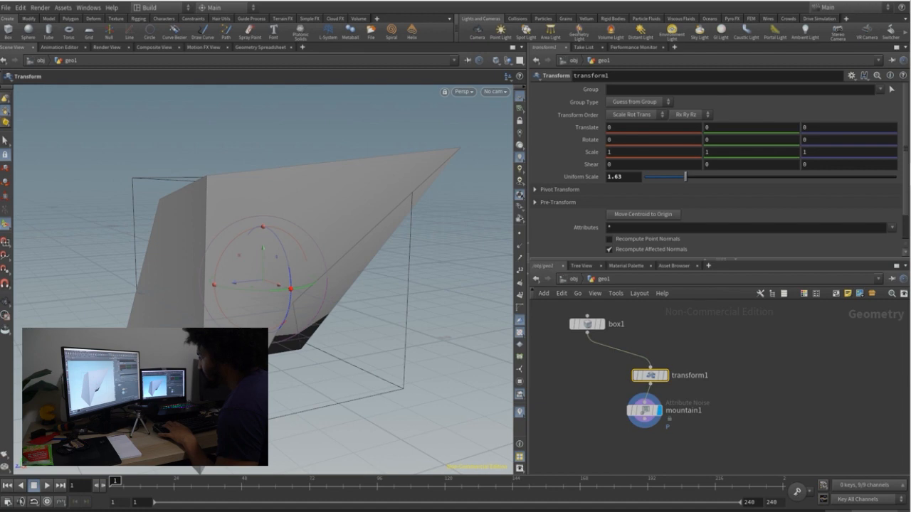
Add a Sphere node to the geo1 network, placed to the right of box1.
{"action": "key", "text": "Tab"}
{"action": "type", "text": "b"}
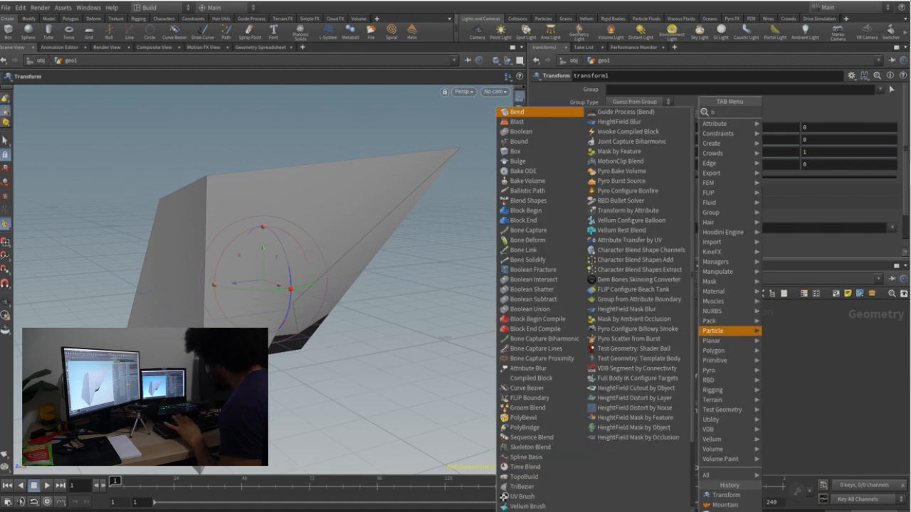
{"action": "key", "text": "BackSpace"}
{"action": "type", "text": "sphere"}
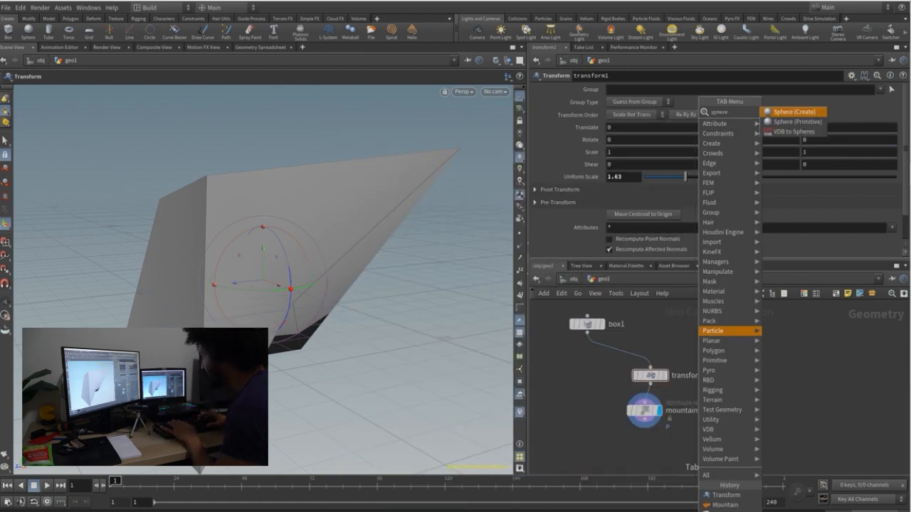
{"action": "key", "text": "Return"}
{"action": "left_click", "coordinate": [695, 315]}
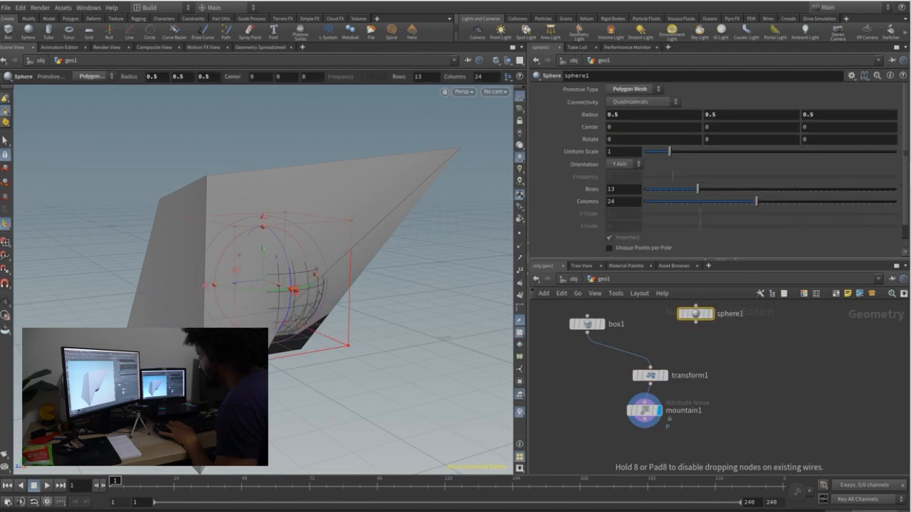
Insert a Merge node on the wire between box1 and transform1.
{"action": "key", "text": "Tab"}
{"action": "type", "text": "n"}
{"action": "key", "text": "BackSpace"}
{"action": "type", "text": "merge"}
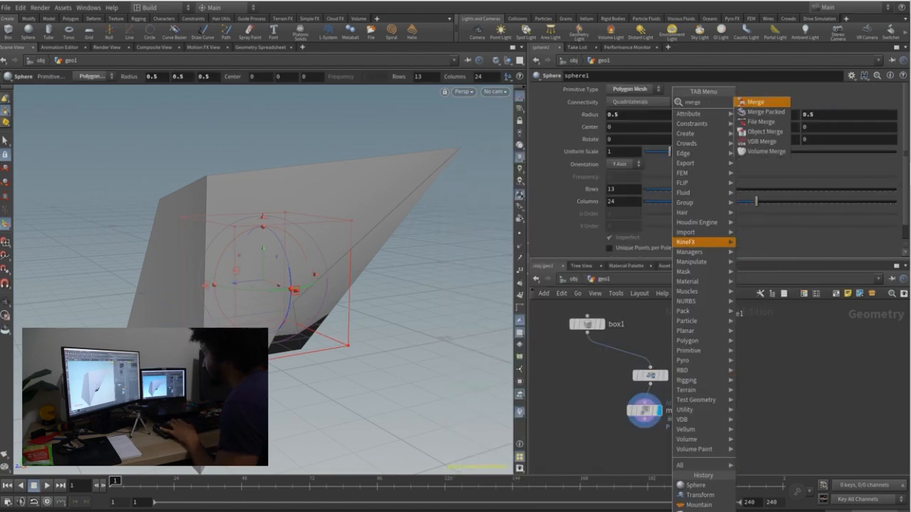
{"action": "key", "text": "Return"}
{"action": "left_click", "coordinate": [620, 346]}
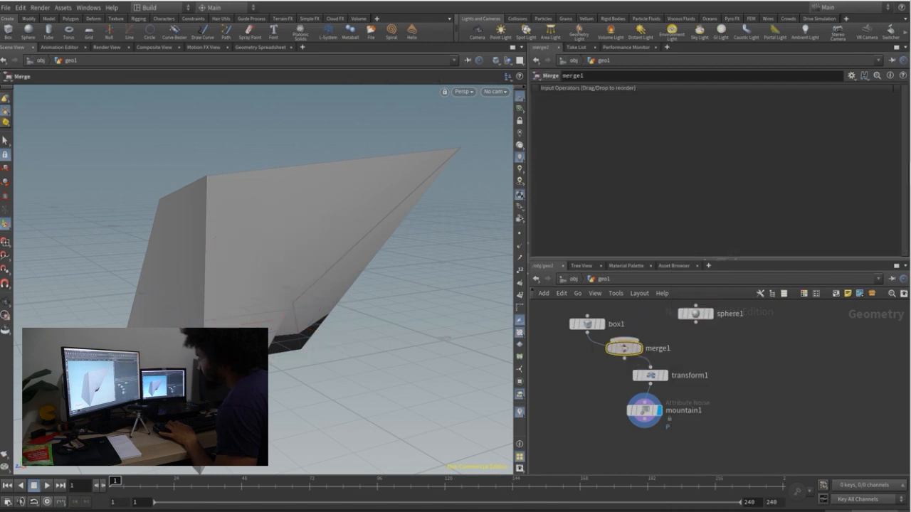
Connect the output of sphere1 to merge1 as its second input and view the combined shape.
{"action": "left_click", "coordinate": [696, 320]}
{"action": "left_click", "coordinate": [634, 351]}
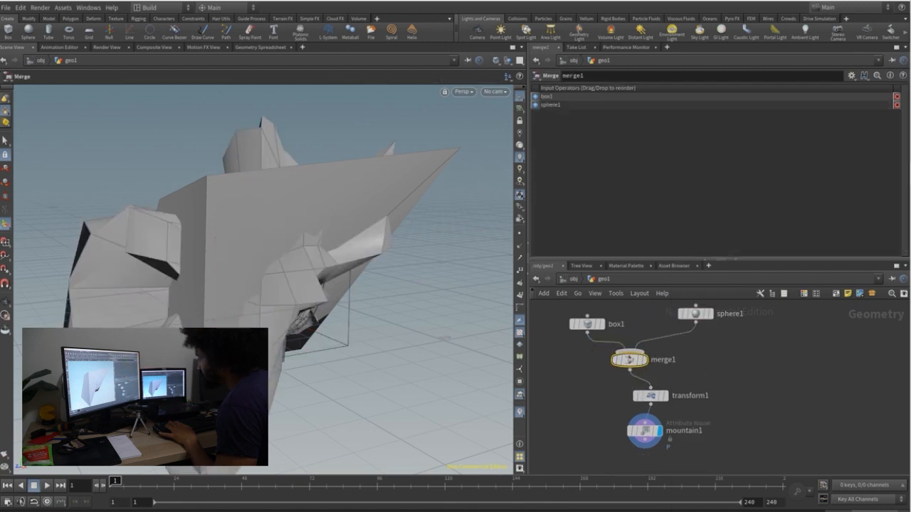
{"action": "scroll", "coordinate": [306, 264], "scroll_direction": "down", "scroll_amount": 3}
{"action": "left_click_drag", "start_coordinate": [334, 263], "coordinate": [242, 249], "text": "alt"}
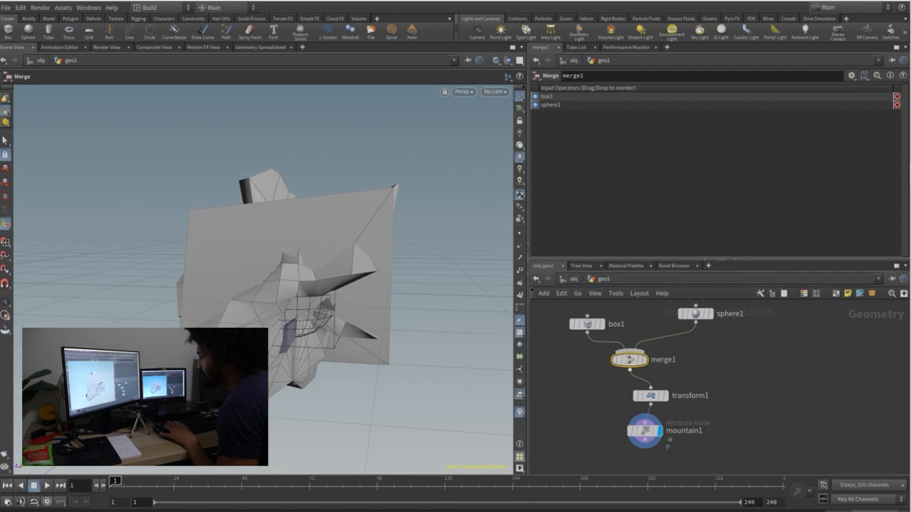
Move sphere1 slightly aside and insert a Transform node between sphere1 and merge1.
{"action": "left_click_drag", "start_coordinate": [696, 313], "coordinate": [719, 324]}
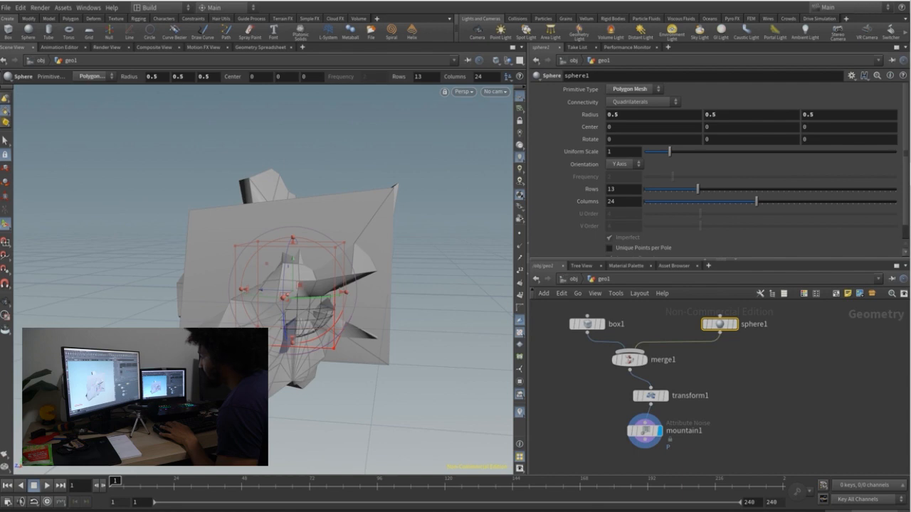
{"action": "key", "text": "Tab"}
{"action": "type", "text": "tra"}
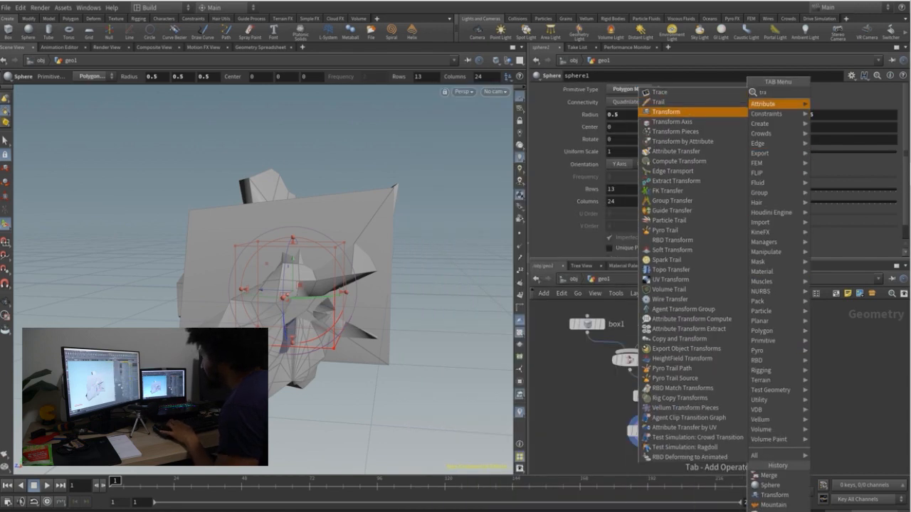
{"action": "key", "text": "Return"}
{"action": "left_click", "coordinate": [696, 358]}
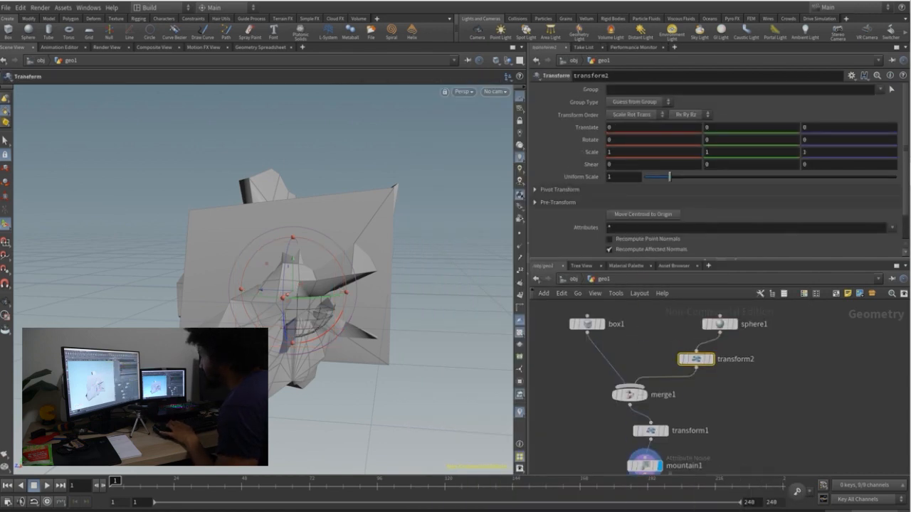
Raise the sphere above the box by changing the Y translation of transform2, trying 10 and 1.
{"action": "double_click", "coordinate": [708, 128]}
{"action": "type", "text": "10"}
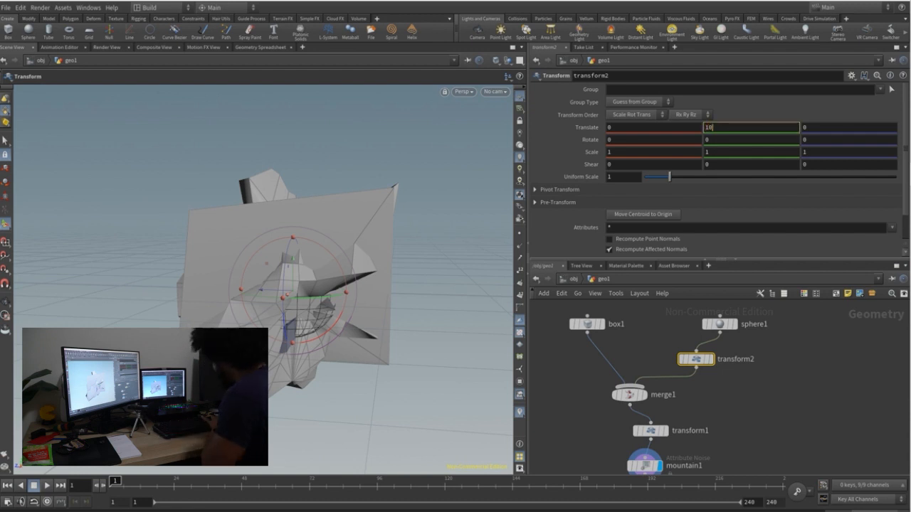
{"action": "key", "text": "Return"}
{"action": "key", "text": "BackSpace"}
{"action": "key", "text": "Return"}
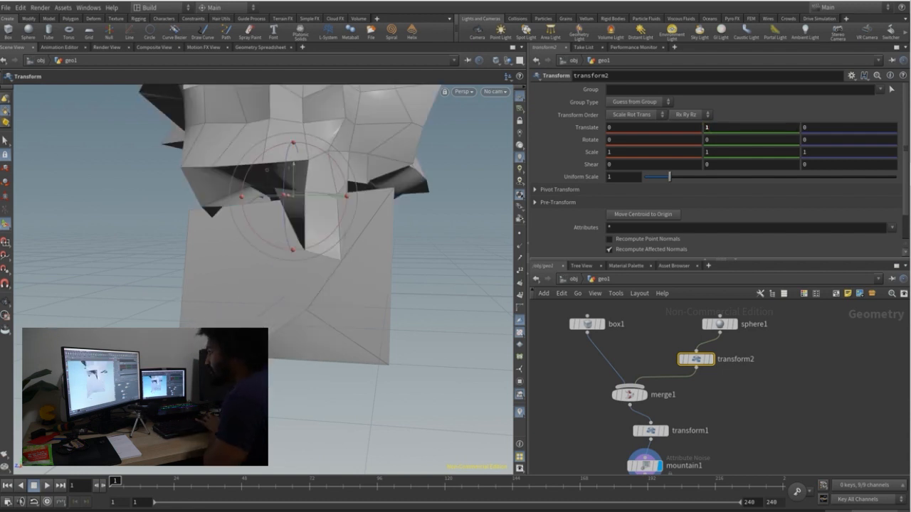
{"action": "left_click", "coordinate": [710, 127]}
{"action": "key", "text": "Return"}
{"action": "scroll", "coordinate": [313, 186], "scroll_direction": "down", "scroll_amount": 5}
{"action": "mouse_move", "coordinate": [313, 186]}
{"action": "left_mouse_down", "text": "alt"}
{"action": "mouse_move", "coordinate": [290, 186]}
{"action": "mouse_move", "coordinate": [394, 190]}
{"action": "mouse_move", "coordinate": [282, 168]}
{"action": "mouse_move", "coordinate": [313, 178]}
{"action": "left_mouse_up", "text": "alt"}
Set the noise pattern offset of mountain1 to 2.9.
{"action": "left_click", "coordinate": [756, 418]}
{"action": "middle_click_drag", "start_coordinate": [756, 419], "coordinate": [756, 405]}
{"action": "middle_click_drag", "start_coordinate": [642, 453], "coordinate": [642, 437]}
{"action": "left_click", "coordinate": [642, 437]}
{"action": "left_click_drag", "start_coordinate": [655, 172], "coordinate": [658, 172]}
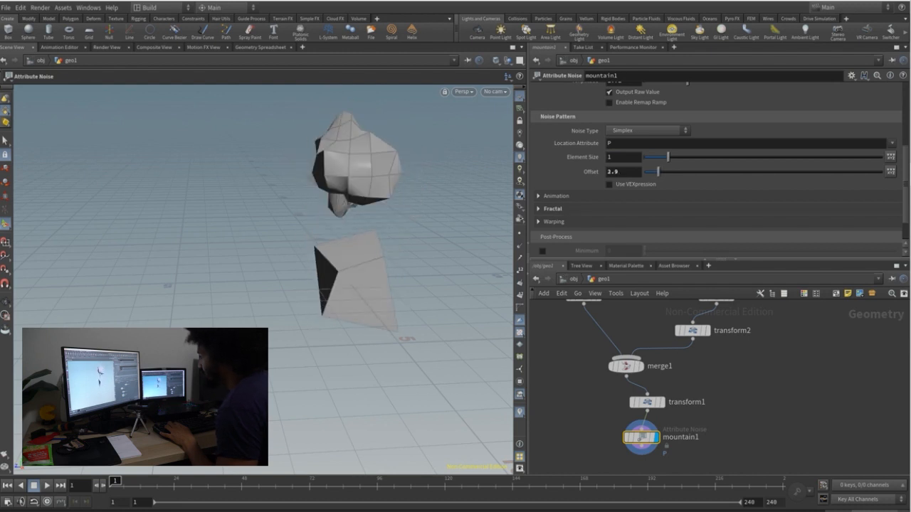
Switch between the object level and geo1's network, look over the node categories available inside it, and return to the object level.
{"action": "key", "text": "u"}
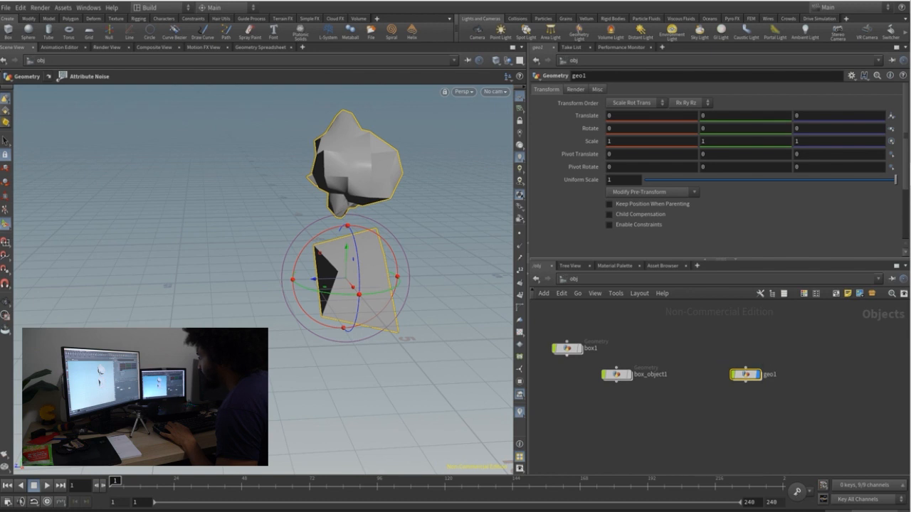
{"action": "mouse_move", "coordinate": [895, 180]}
{"action": "left_mouse_down"}
{"action": "mouse_move", "coordinate": [687, 180]}
{"action": "mouse_move", "coordinate": [896, 180]}
{"action": "left_mouse_up"}
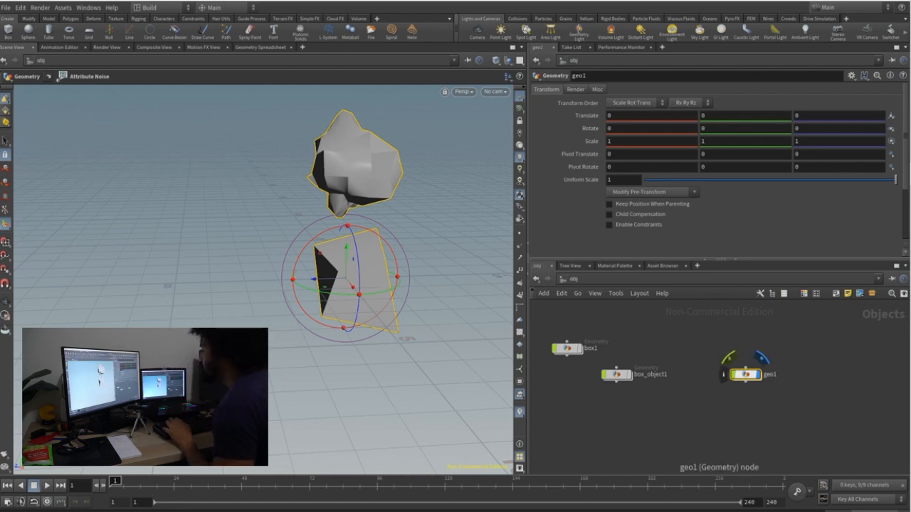
{"action": "double_click", "coordinate": [745, 374]}
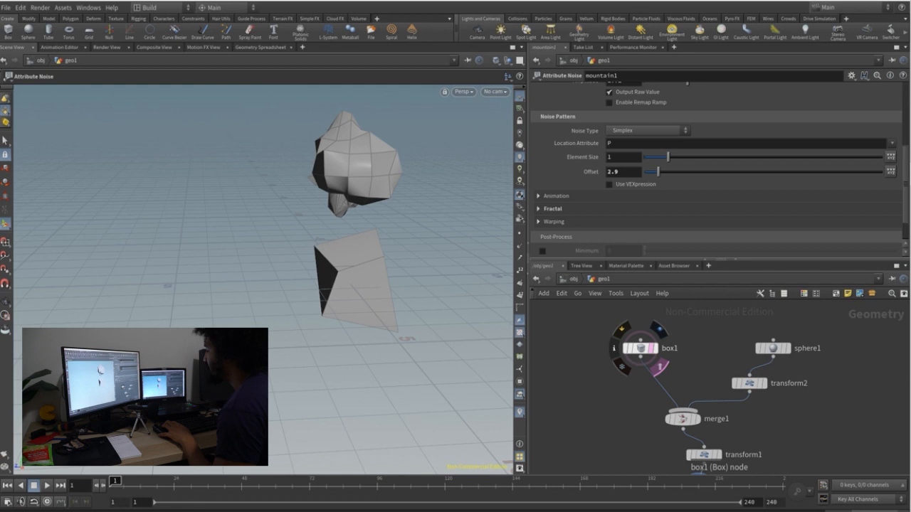
{"action": "key", "text": "Tab"}
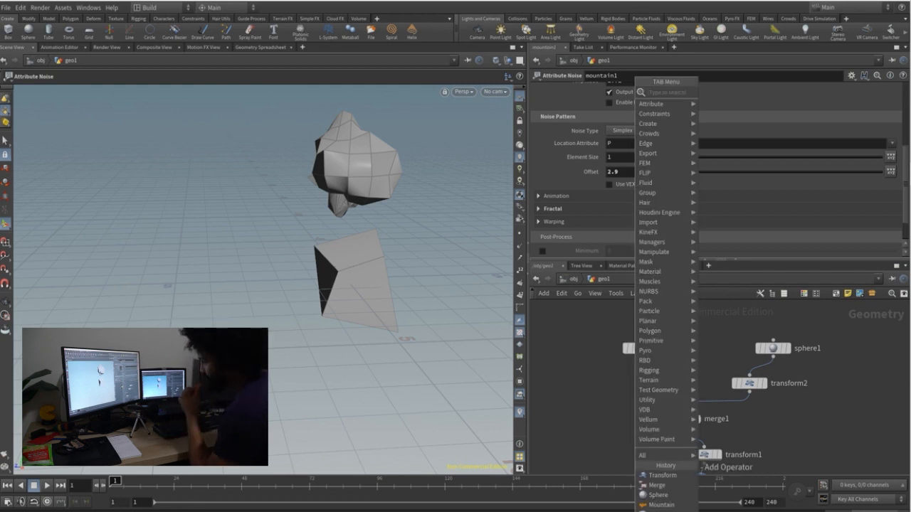
{"action": "key", "text": "Escape"}
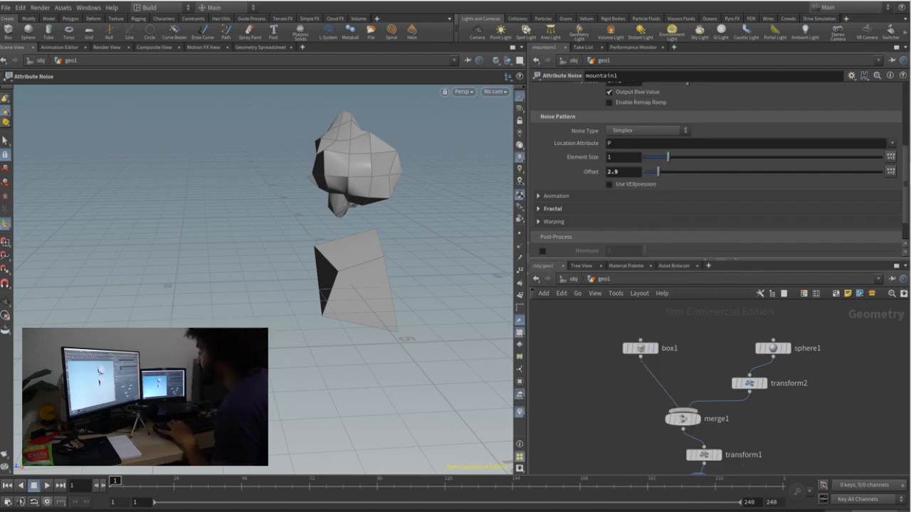
{"action": "key", "text": "h"}
{"action": "key", "text": "u"}
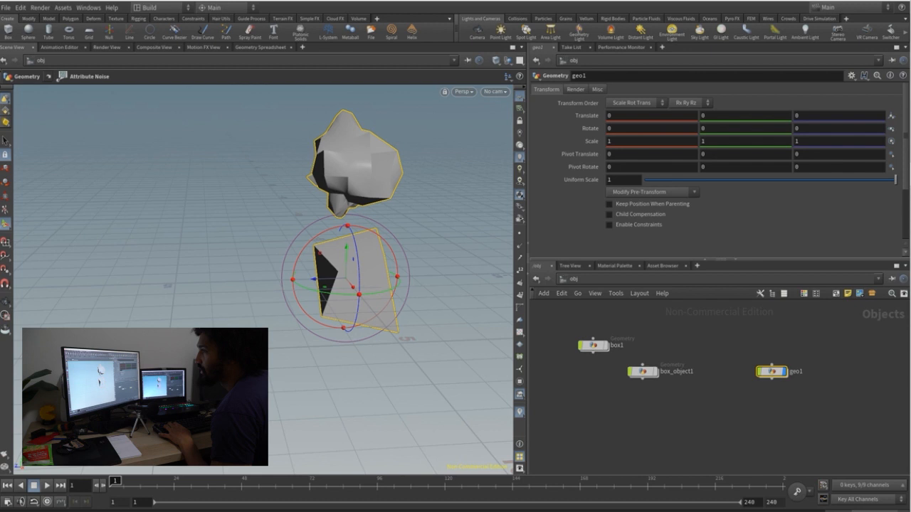
Look through the Modify, Model, Polygon and Deform shelf tools, including Bulge, and return to the Create tools.
{"action": "left_click", "coordinate": [28, 19]}
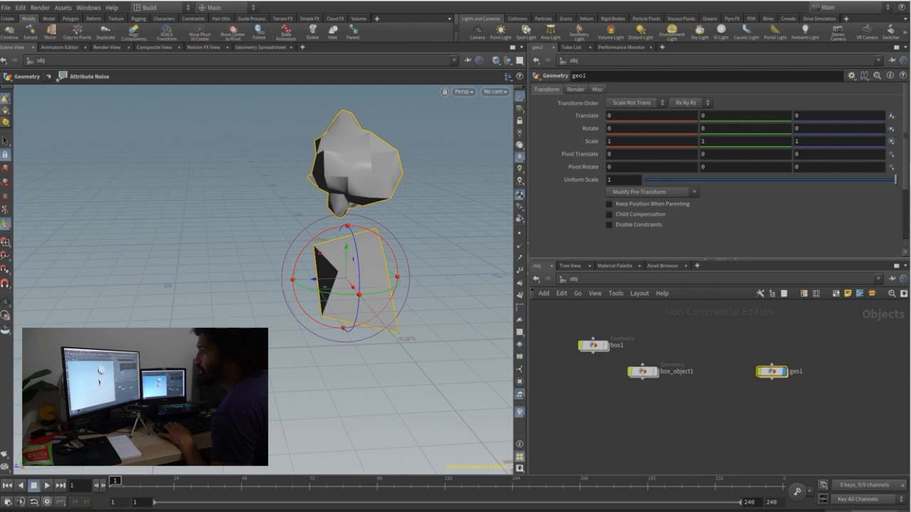
{"action": "left_click", "coordinate": [48, 19]}
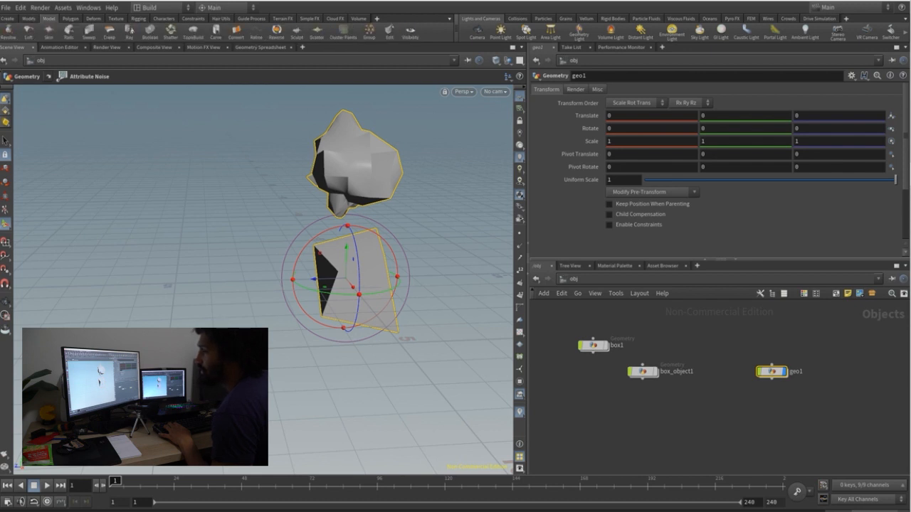
{"action": "left_click", "coordinate": [71, 18]}
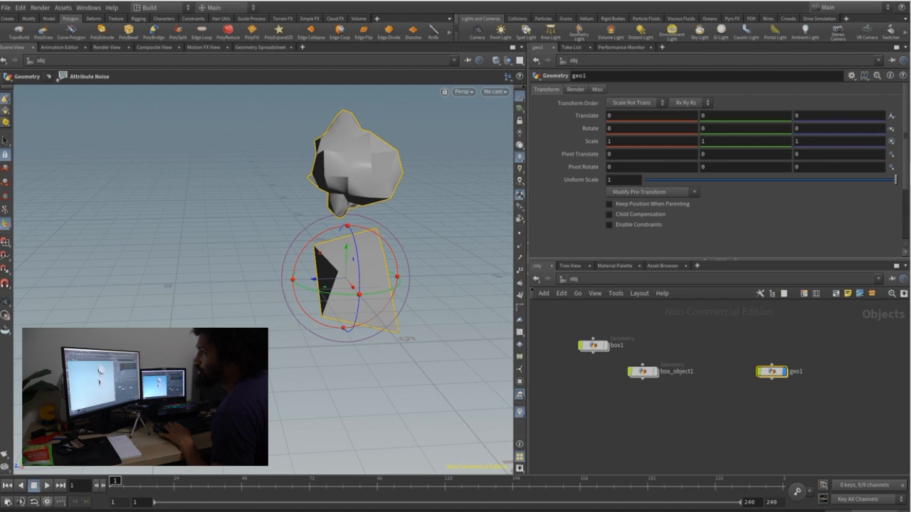
{"action": "left_click", "coordinate": [93, 18]}
{"action": "left_click", "coordinate": [110, 31]}
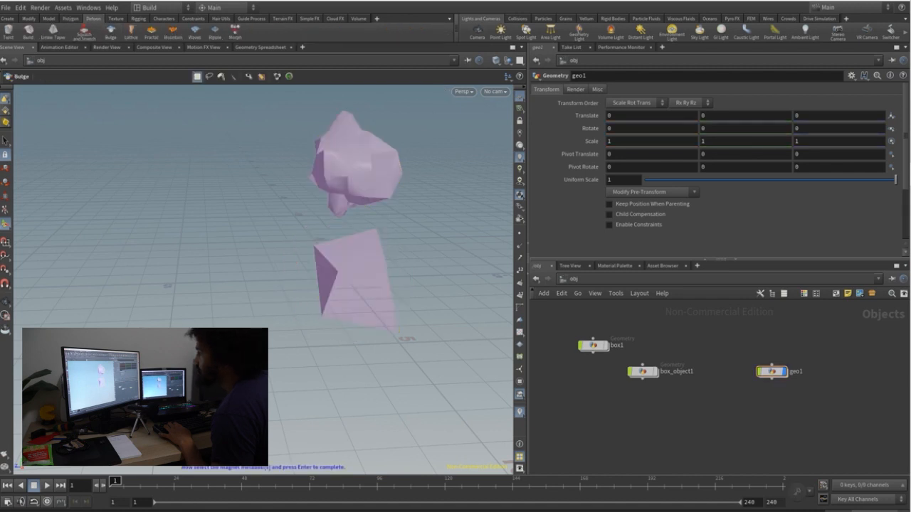
{"action": "left_click", "coordinate": [7, 19]}
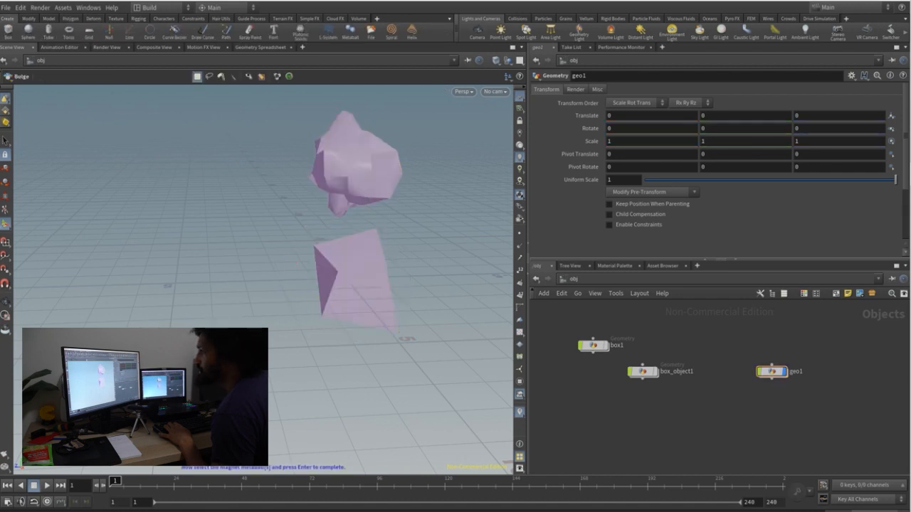
Create a camera from the current view, place it below geo1, and add a second Camera node under it.
{"action": "left_click", "coordinate": [477, 32], "text": "ctrl"}
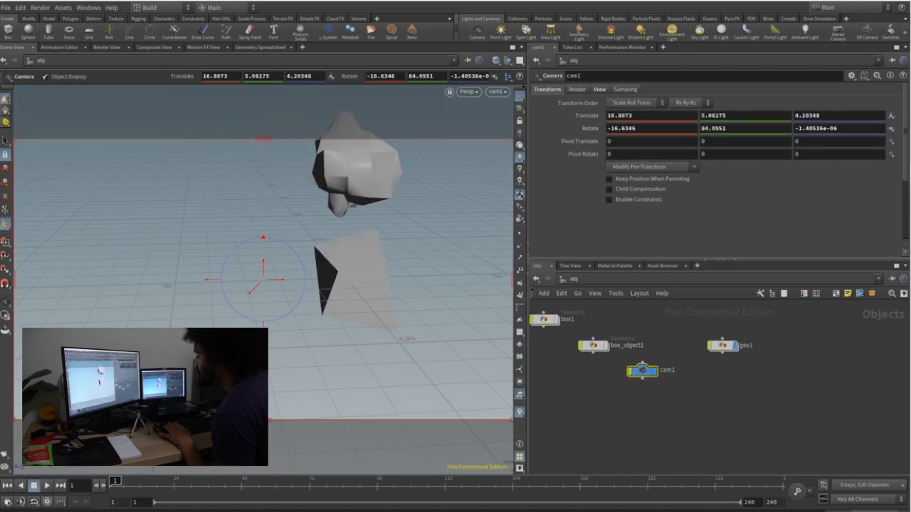
{"action": "left_click_drag", "start_coordinate": [643, 370], "coordinate": [683, 384]}
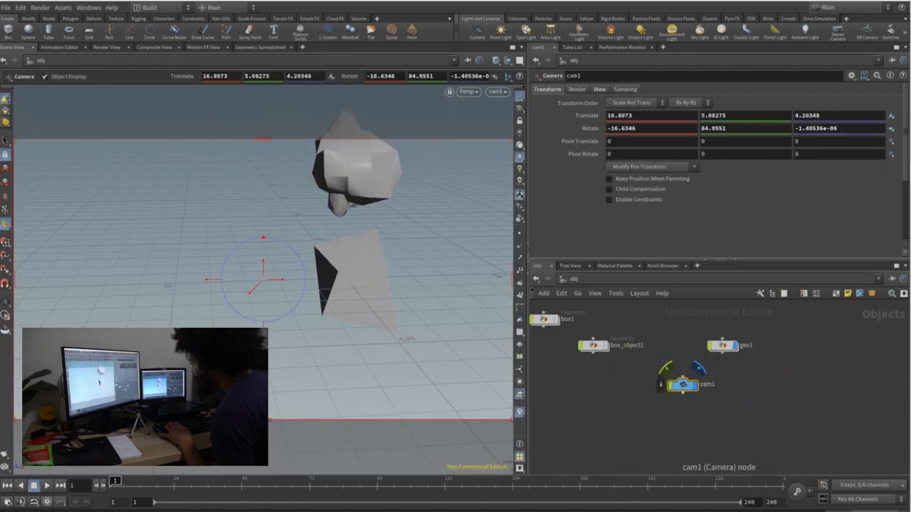
{"action": "key", "text": "Tab"}
{"action": "type", "text": "ca"}
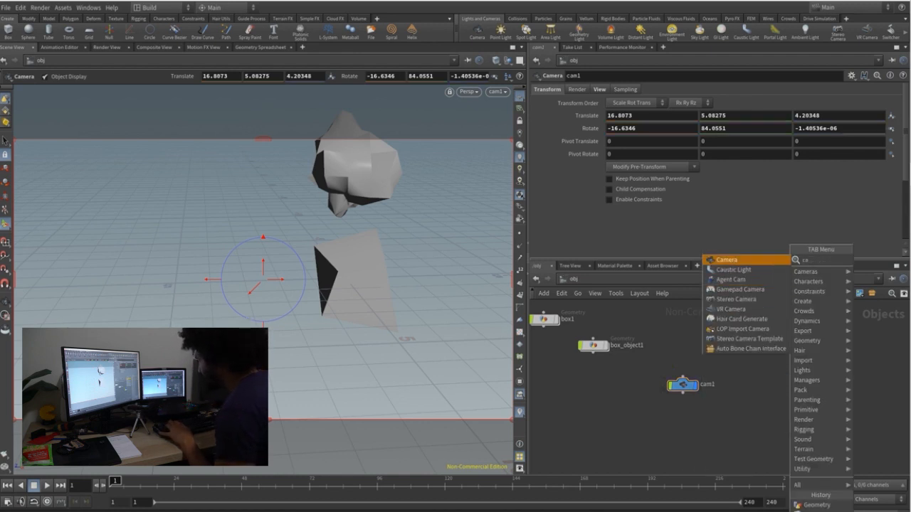
{"action": "left_click", "coordinate": [729, 261]}
{"action": "left_click", "coordinate": [733, 443]}
Move and rotate cam1 with its viewport handles to translate about 16.66, 6.15, 2.49 and rotate about -12.56, 82.16, 4.11.
{"action": "left_click", "coordinate": [682, 385]}
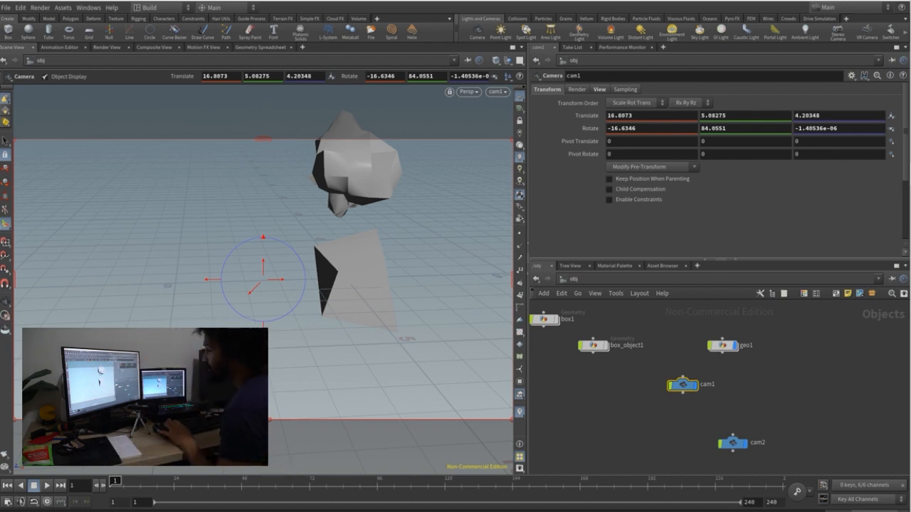
{"action": "left_click_drag", "start_coordinate": [282, 280], "coordinate": [324, 280]}
{"action": "left_click_drag", "start_coordinate": [263, 264], "coordinate": [263, 235]}
{"action": "left_click_drag", "start_coordinate": [212, 279], "coordinate": [257, 281]}
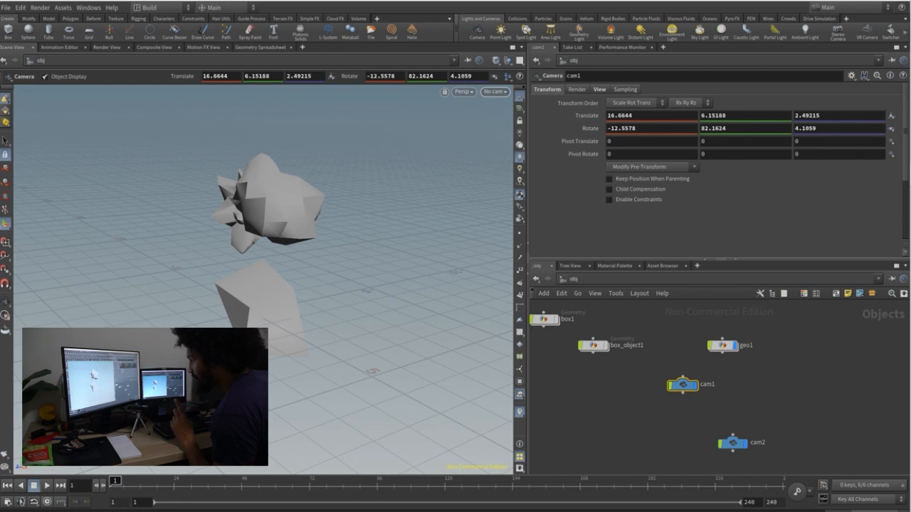
Look through cam1, orbit out of it, and restore the cam1 view.
{"action": "left_click", "coordinate": [495, 91]}
{"action": "left_click", "coordinate": [504, 102]}
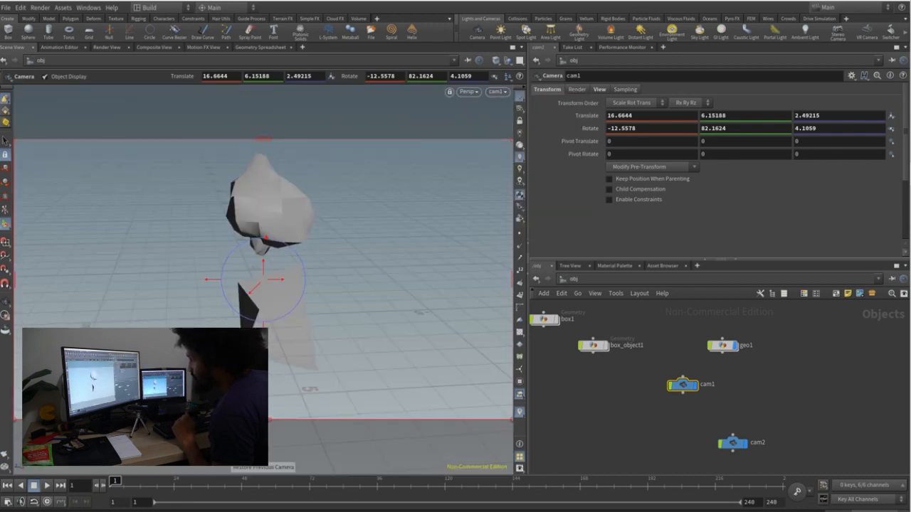
{"action": "left_click_drag", "start_coordinate": [284, 249], "coordinate": [323, 251], "text": "alt"}
{"action": "left_click", "coordinate": [494, 91]}
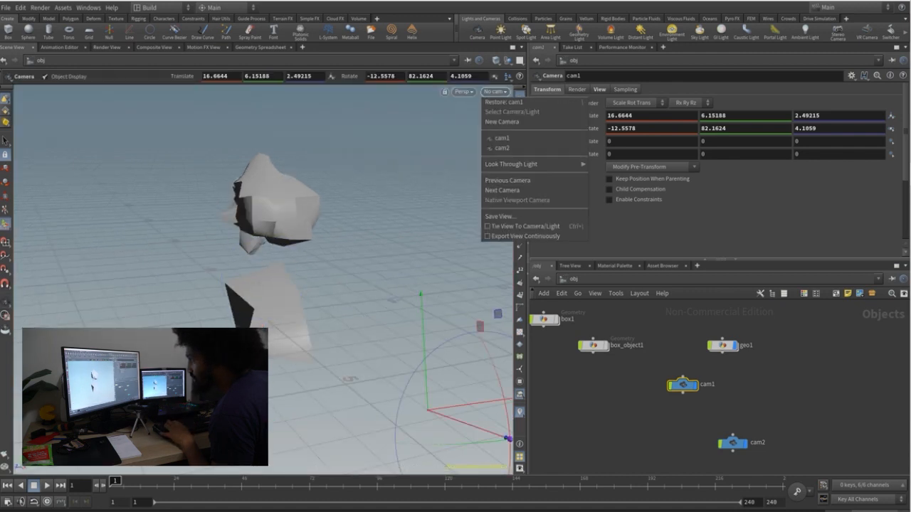
{"action": "left_click", "coordinate": [504, 101]}
Lock cam1 to the view, orbit and pan it to translate about 1.13, 5.81, 17.03, and unlock it.
{"action": "left_click", "coordinate": [520, 121]}
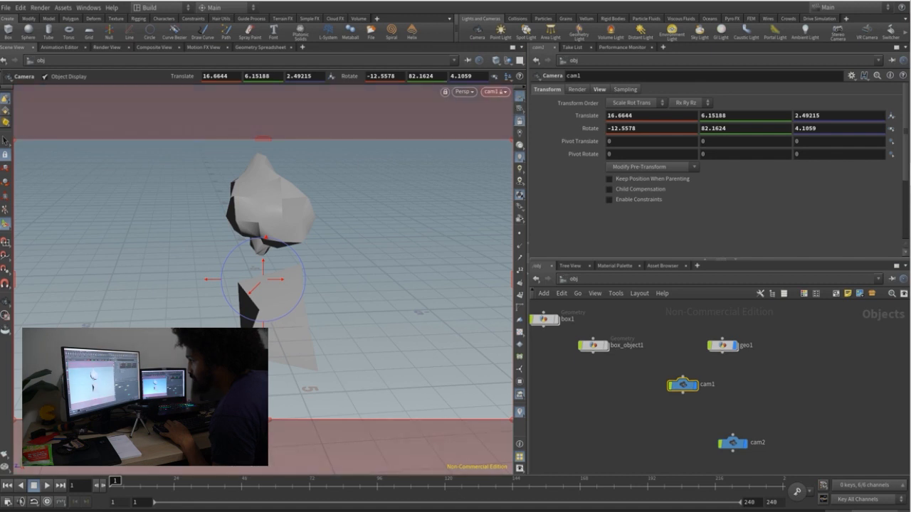
{"action": "left_click_drag", "start_coordinate": [285, 249], "coordinate": [359, 261], "text": "alt"}
{"action": "middle_click_drag", "start_coordinate": [284, 249], "coordinate": [285, 279], "text": "alt"}
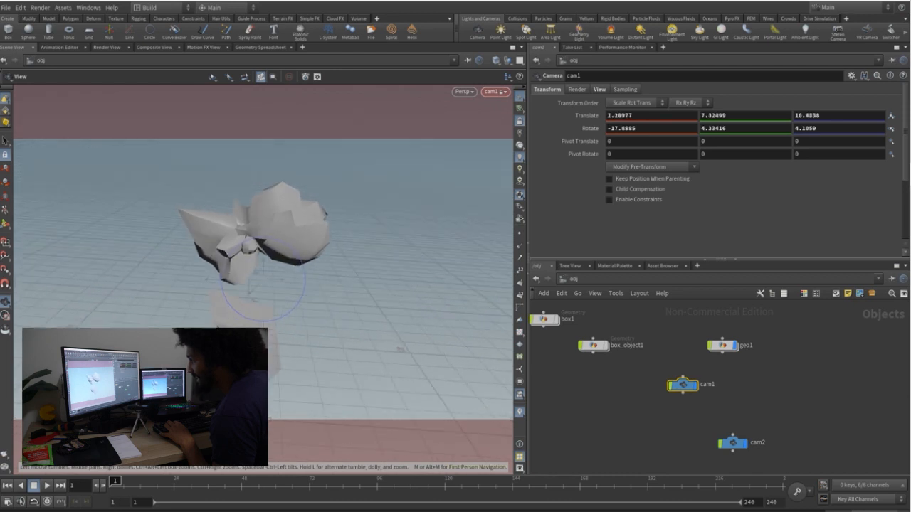
{"action": "key", "text": "Return"}
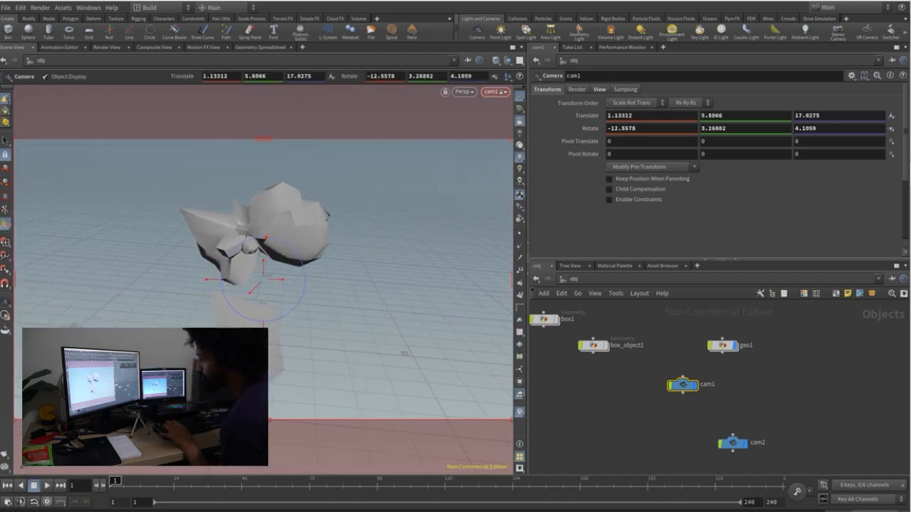
{"action": "left_click", "coordinate": [519, 121]}
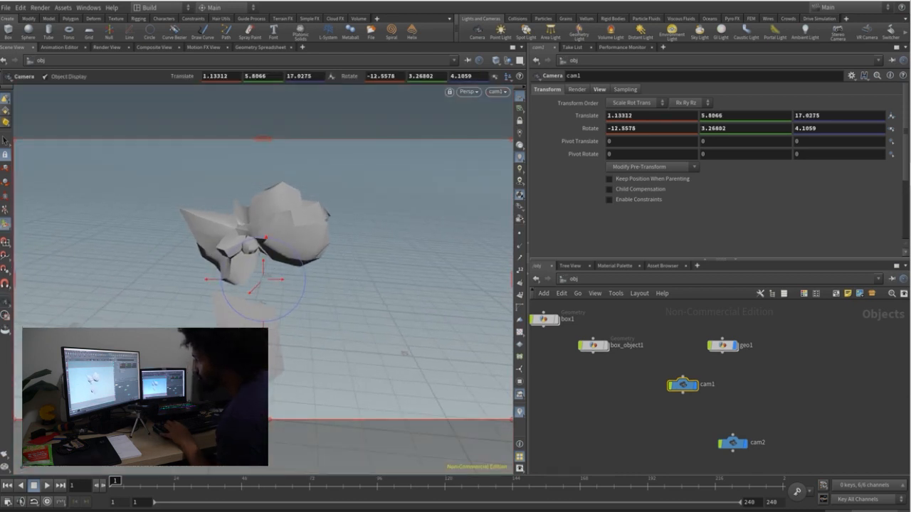
Orbit out of the unlocked cam1, look through cam1 again, and leave it for the free perspective view.
{"action": "left_click_drag", "start_coordinate": [257, 235], "coordinate": [278, 235], "text": "alt"}
{"action": "key", "text": "Escape"}
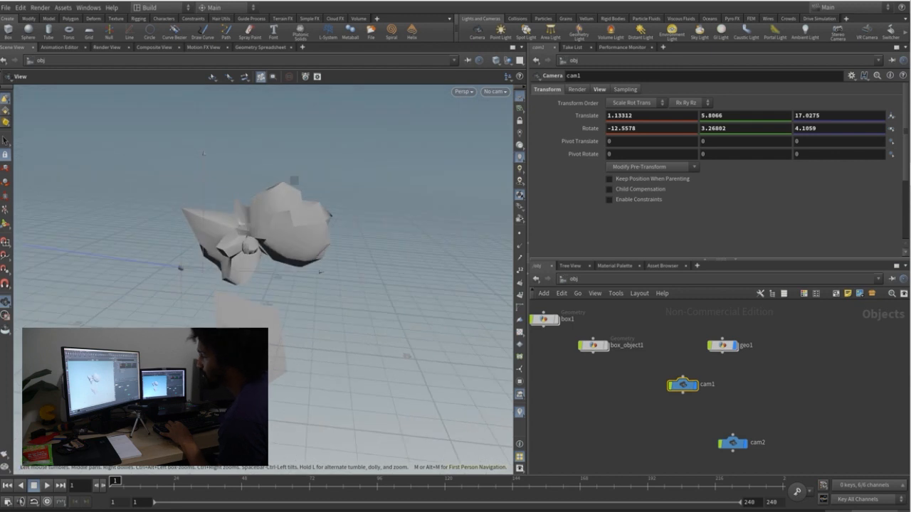
{"action": "key", "text": "Return"}
{"action": "left_click", "coordinate": [496, 91]}
{"action": "left_click", "coordinate": [502, 117]}
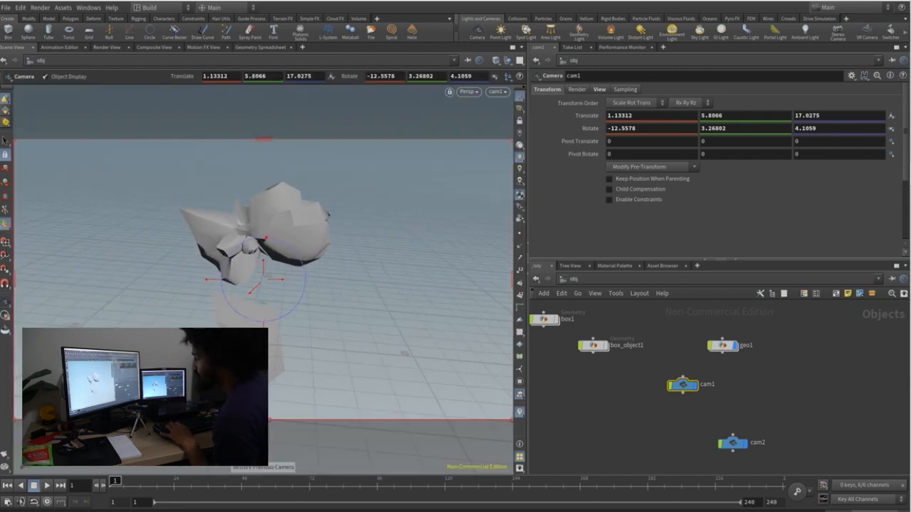
{"action": "left_click_drag", "start_coordinate": [278, 235], "coordinate": [303, 237]}
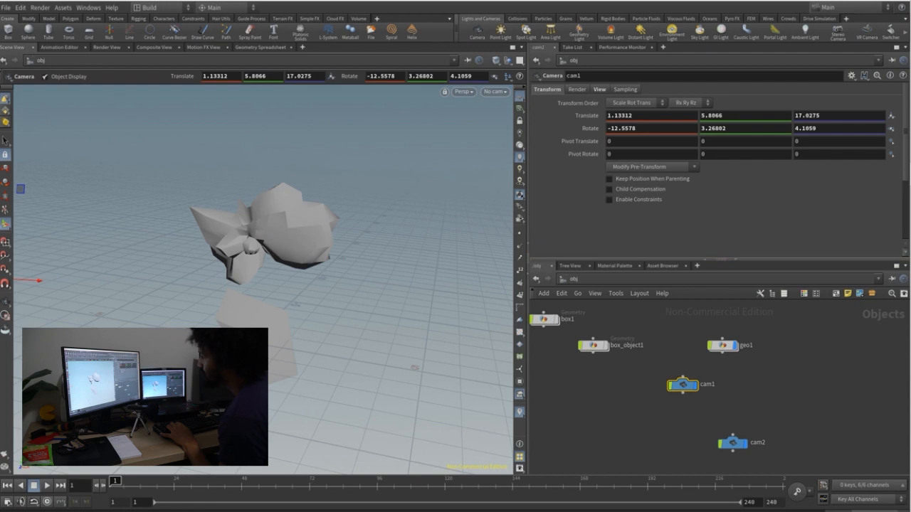
Inspect the file1 and xform1 nodes inside cam1 and return to the object level.
{"action": "double_click", "coordinate": [681, 384]}
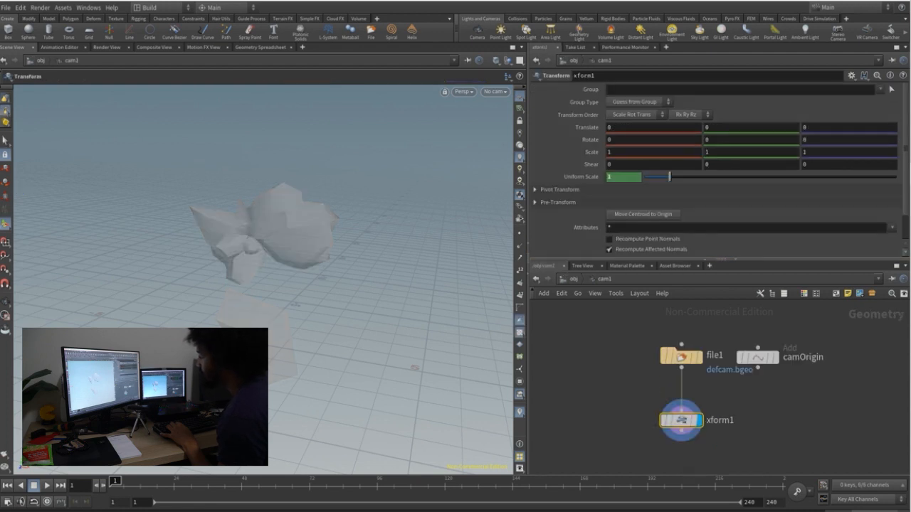
{"action": "left_click", "coordinate": [681, 356]}
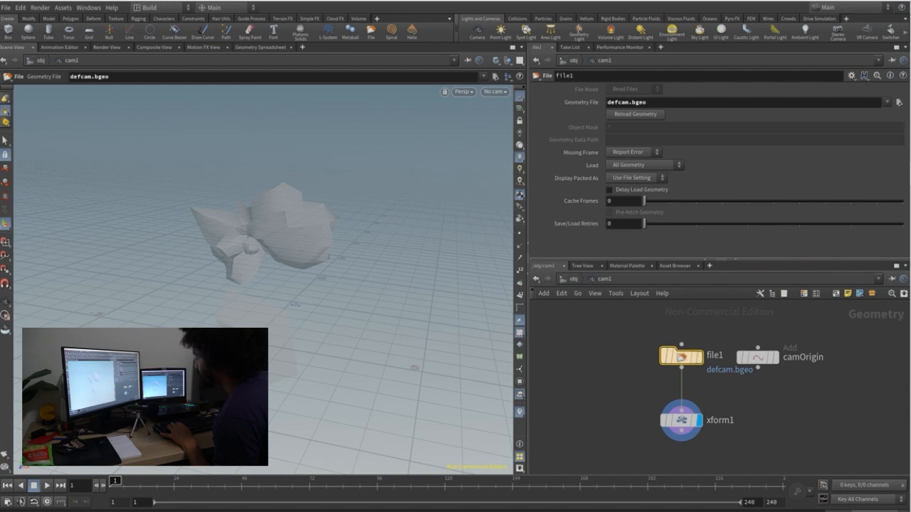
{"action": "left_click", "coordinate": [682, 420]}
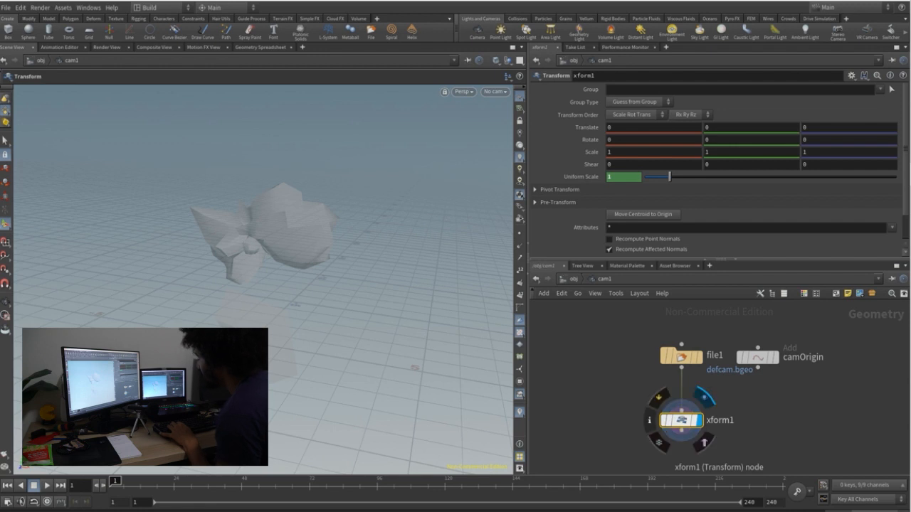
{"action": "key", "text": "u"}
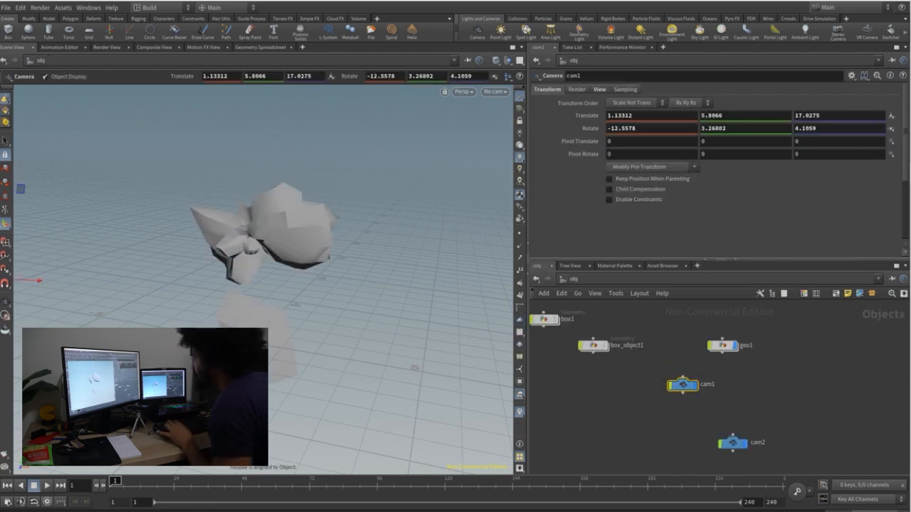
Review cam1's render, view and sampling parameters, such as resolution, focal length, clipping and shutter time.
{"action": "left_click", "coordinate": [577, 90]}
{"action": "left_click", "coordinate": [600, 90]}
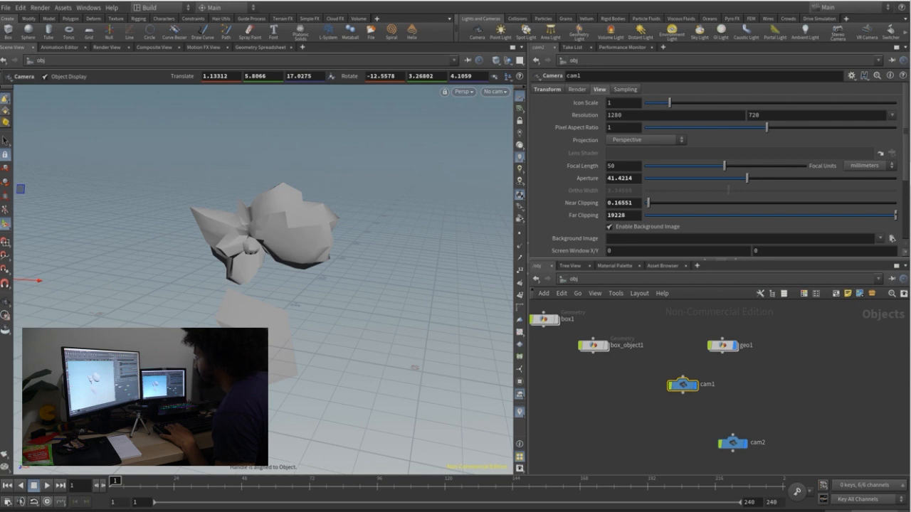
{"action": "scroll", "coordinate": [719, 168], "scroll_direction": "down", "scroll_amount": 1}
{"action": "scroll", "coordinate": [719, 168], "scroll_direction": "down", "scroll_amount": 1}
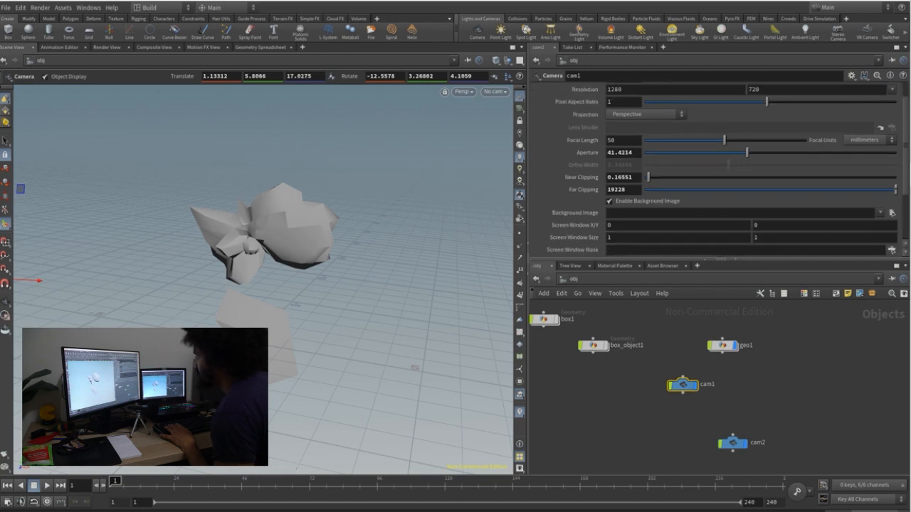
{"action": "scroll", "coordinate": [569, 200], "scroll_direction": "down", "scroll_amount": 5}
{"action": "scroll", "coordinate": [569, 234], "scroll_direction": "up", "scroll_amount": 7}
{"action": "left_click", "coordinate": [625, 89]}
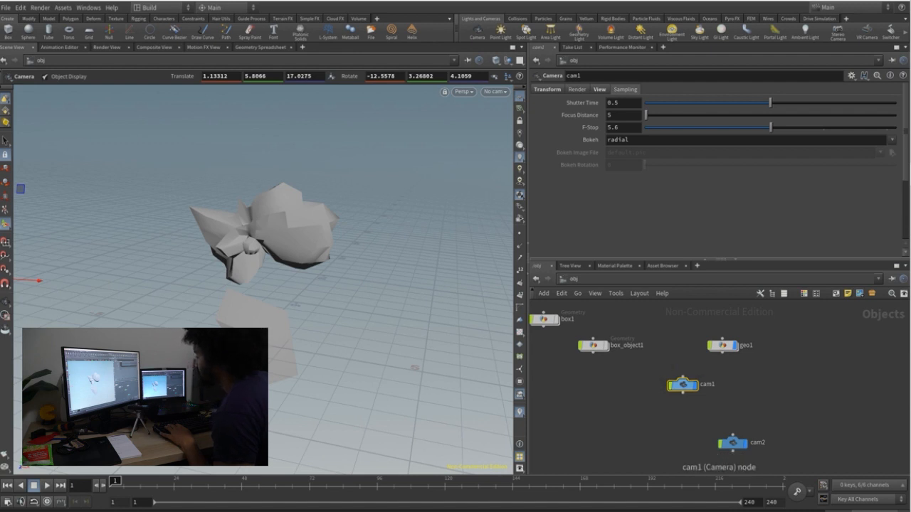
Add an area light to the scene and place its node beside cam1.
{"action": "left_click", "coordinate": [547, 89]}
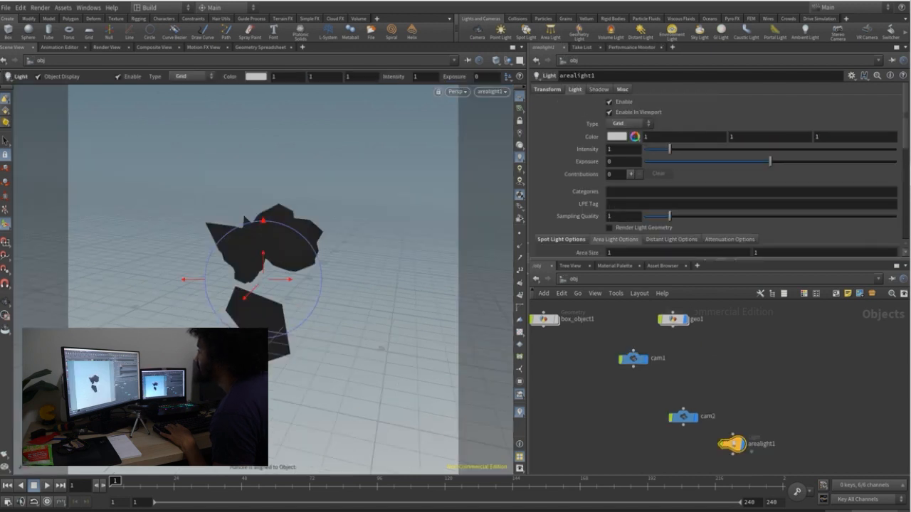
{"action": "left_click_drag", "start_coordinate": [733, 444], "coordinate": [749, 358]}
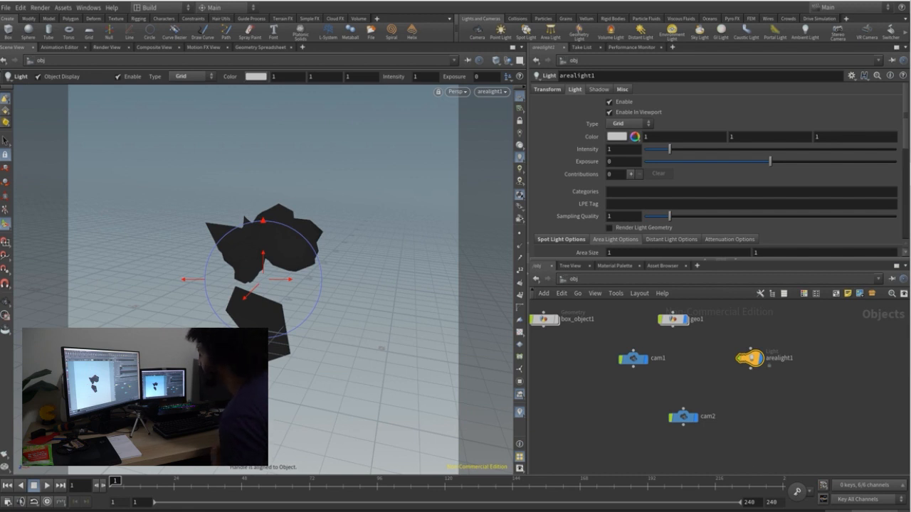
{"action": "scroll", "coordinate": [569, 164], "scroll_direction": "down", "scroll_amount": 3}
{"action": "scroll", "coordinate": [570, 191], "scroll_direction": "up", "scroll_amount": 3}
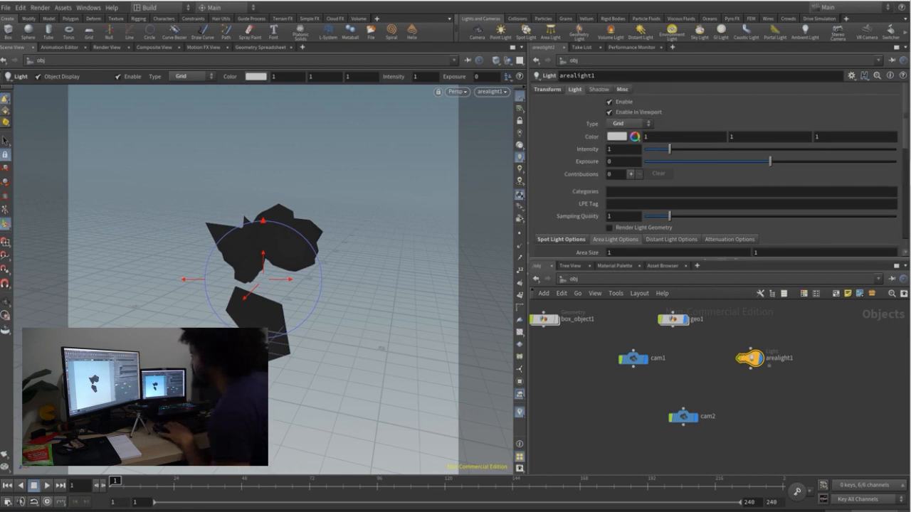
Review the area light's transform, light, shadow and miscellaneous parameters.
{"action": "left_click", "coordinate": [547, 90]}
{"action": "left_click", "coordinate": [576, 90]}
{"action": "left_click", "coordinate": [598, 89]}
{"action": "left_click", "coordinate": [622, 89]}
{"action": "left_click", "coordinate": [598, 90]}
{"action": "left_click", "coordinate": [576, 90]}
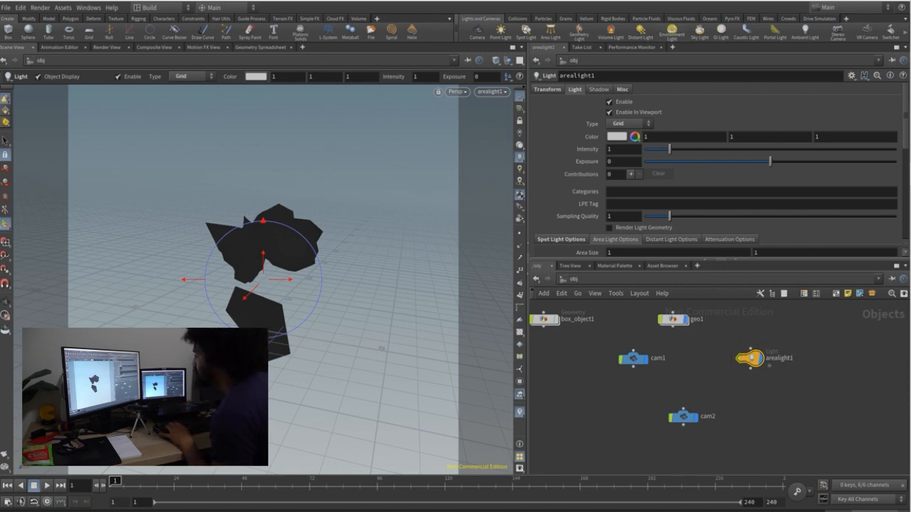
Delete the area light from the object network.
{"action": "key", "text": "Delete"}
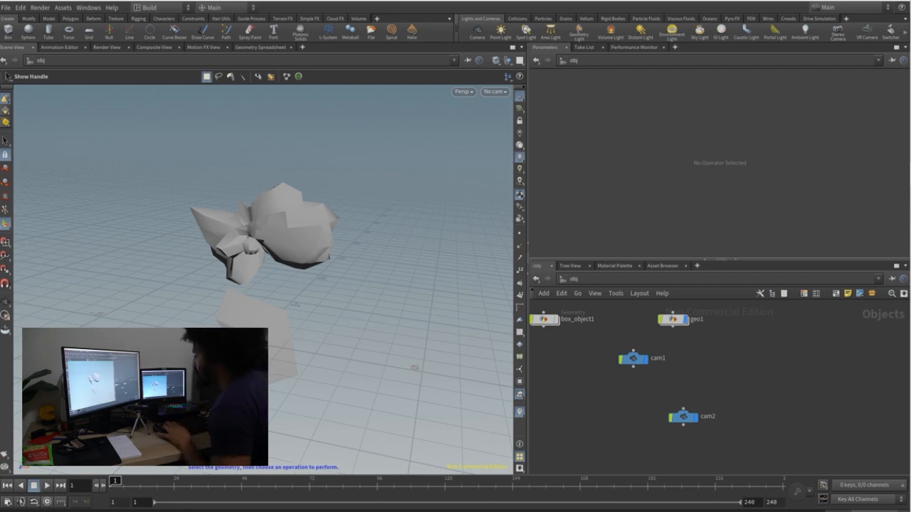
{"action": "middle_click_drag", "start_coordinate": [742, 406], "coordinate": [769, 420]}
{"action": "scroll", "coordinate": [789, 402], "scroll_direction": "up", "scroll_amount": 1}
{"action": "scroll", "coordinate": [789, 402], "scroll_direction": "down", "scroll_amount": 3}
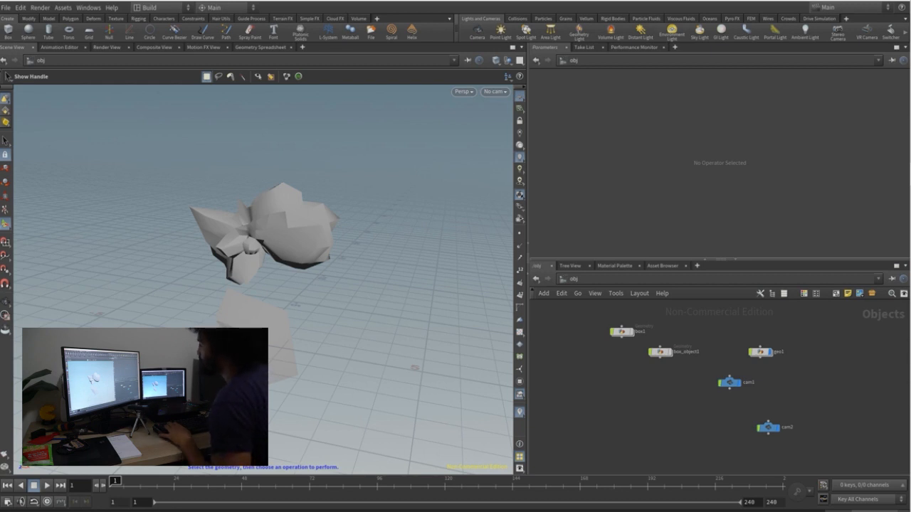
{"action": "scroll", "coordinate": [810, 378], "scroll_direction": "up", "scroll_amount": 1}
{"action": "scroll", "coordinate": [755, 365], "scroll_direction": "down", "scroll_amount": 2}
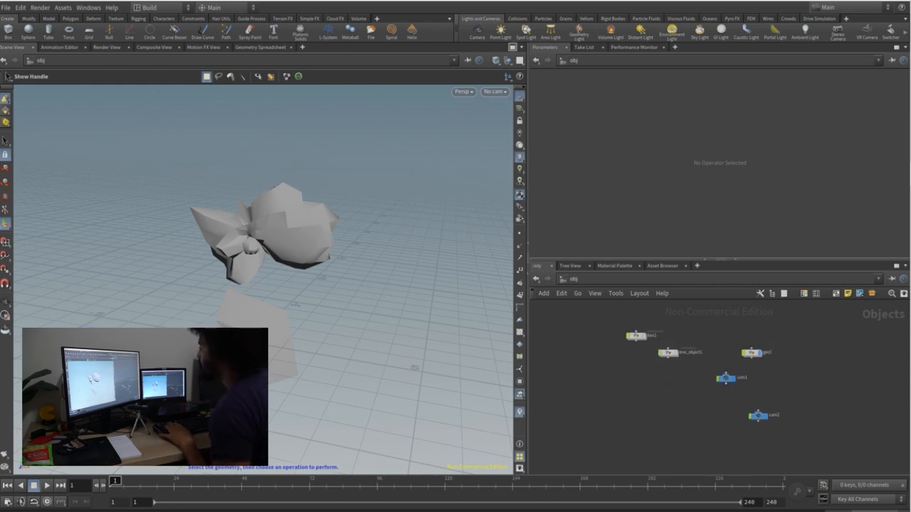
Browse the simulation shelf tools from Collisions through Particles, Grains, Vellum, Rigid Bodies, fluids, Pyro FX, FEM, Wires and Crowds to Drive Simulation.
{"action": "left_click", "coordinate": [517, 19]}
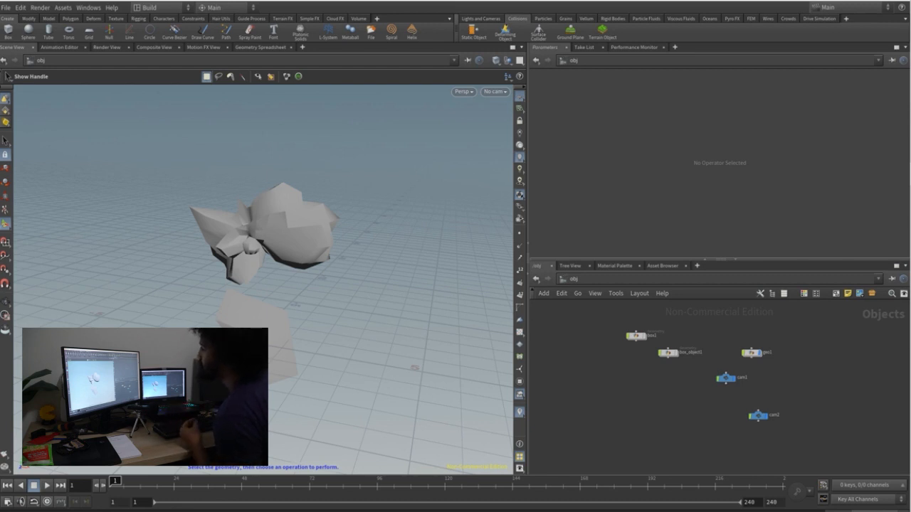
{"action": "left_click", "coordinate": [543, 19]}
{"action": "left_click", "coordinate": [566, 18]}
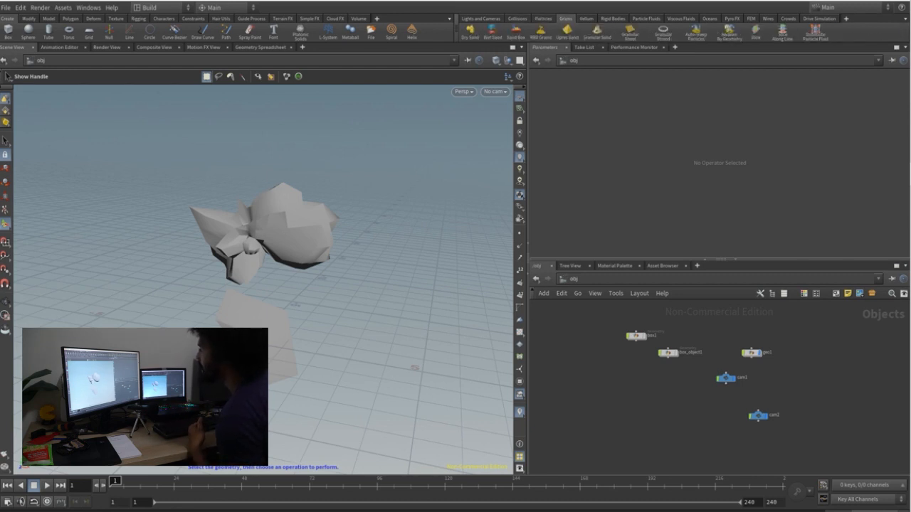
{"action": "left_click", "coordinate": [586, 18]}
{"action": "left_click", "coordinate": [613, 19]}
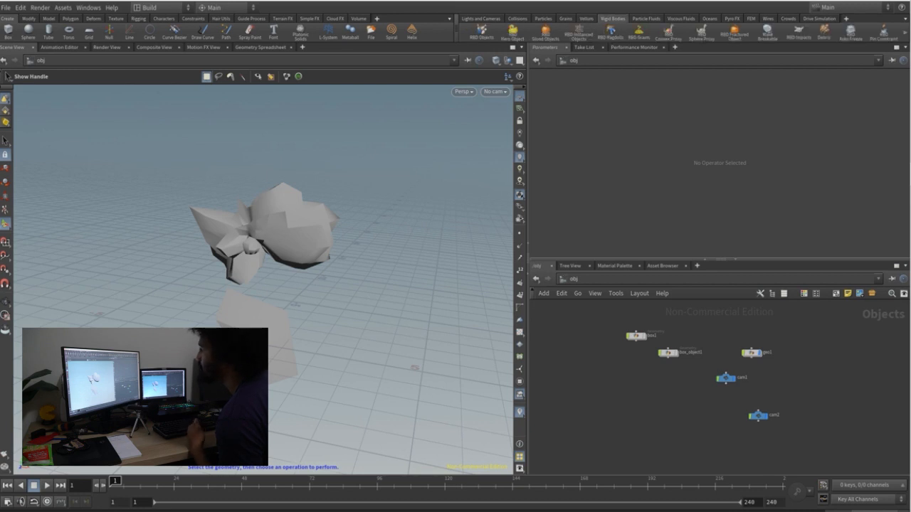
{"action": "left_click", "coordinate": [645, 18]}
{"action": "left_click", "coordinate": [680, 19]}
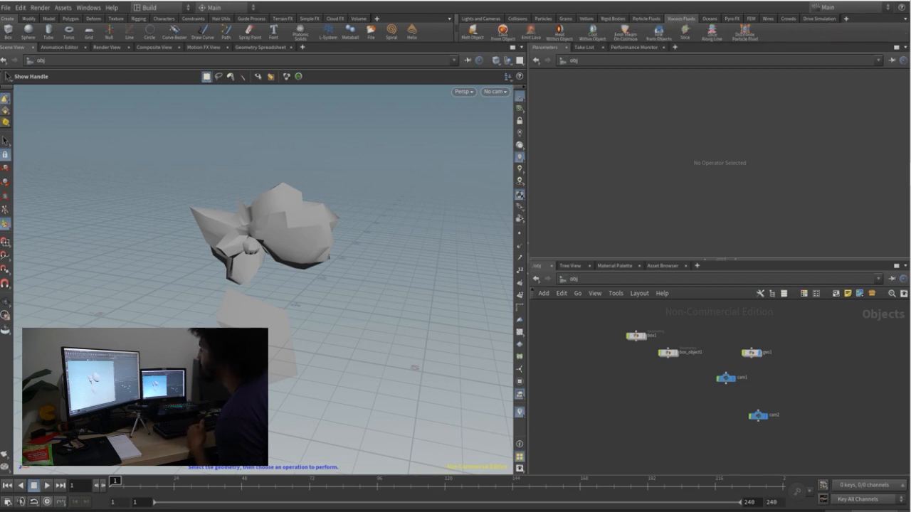
{"action": "left_click", "coordinate": [709, 19]}
{"action": "left_click", "coordinate": [732, 19]}
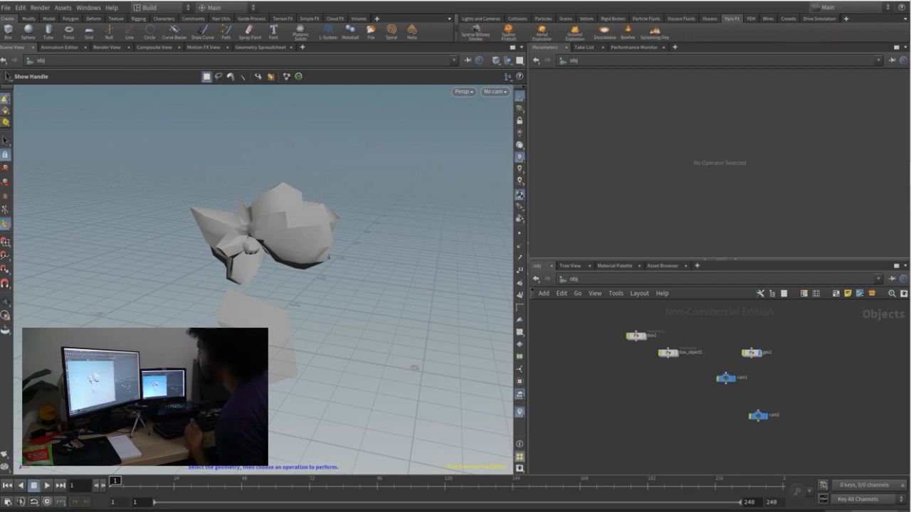
{"action": "left_click", "coordinate": [751, 19]}
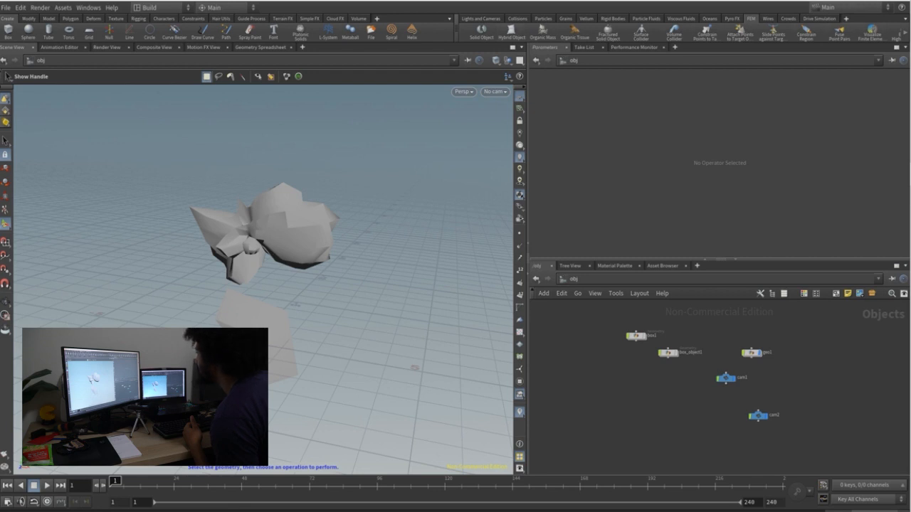
{"action": "left_click", "coordinate": [768, 19]}
{"action": "left_click", "coordinate": [788, 18]}
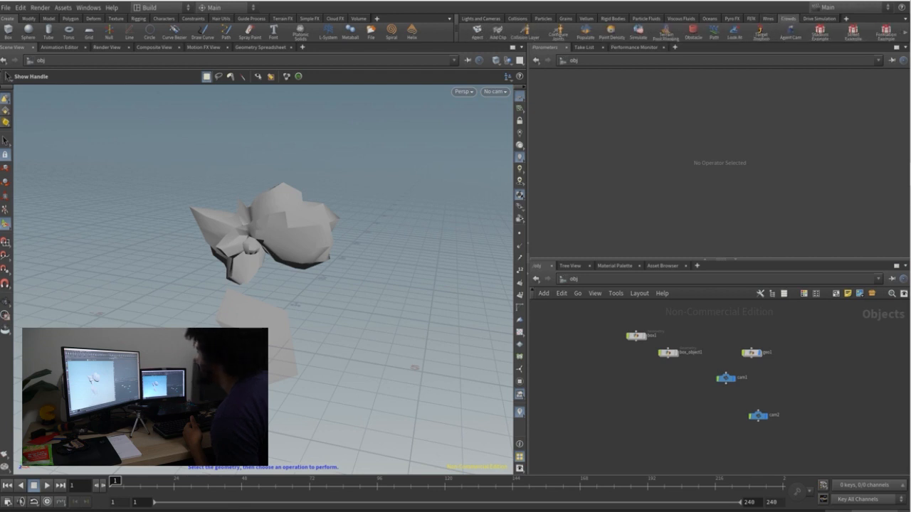
{"action": "left_click", "coordinate": [819, 19]}
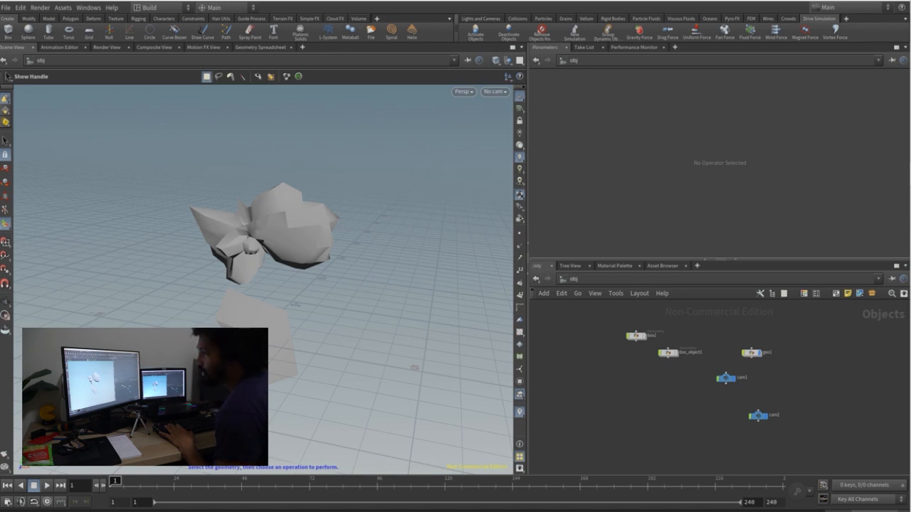
Look at the animation editor and set the render view's camera to /obj/cam1.
{"action": "left_click", "coordinate": [59, 48]}
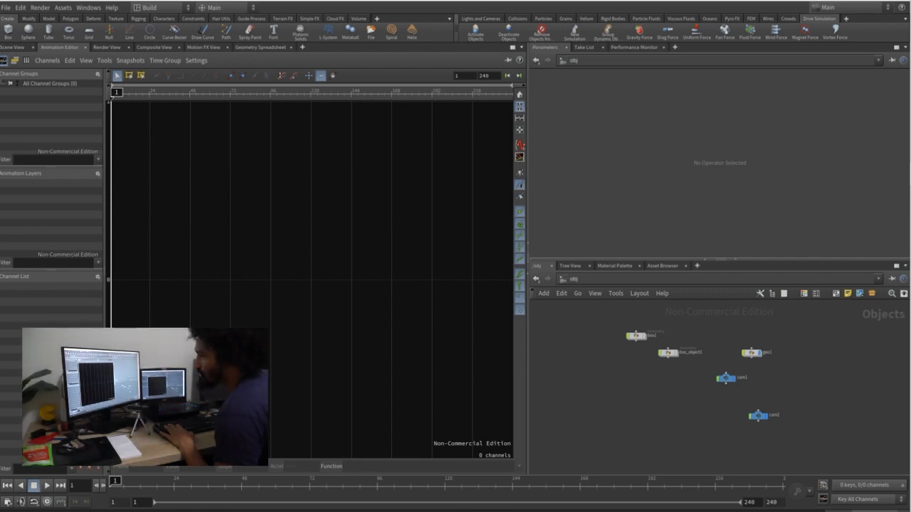
{"action": "left_click", "coordinate": [107, 47]}
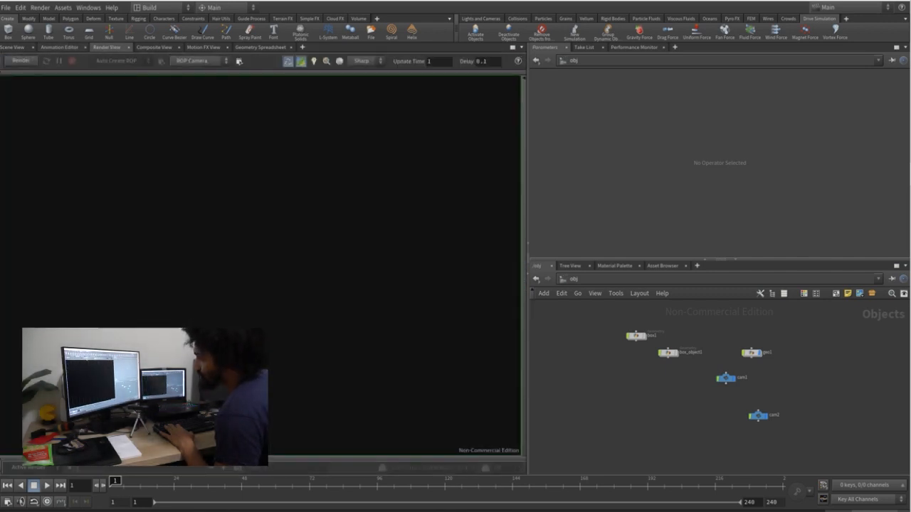
{"action": "left_click", "coordinate": [201, 60]}
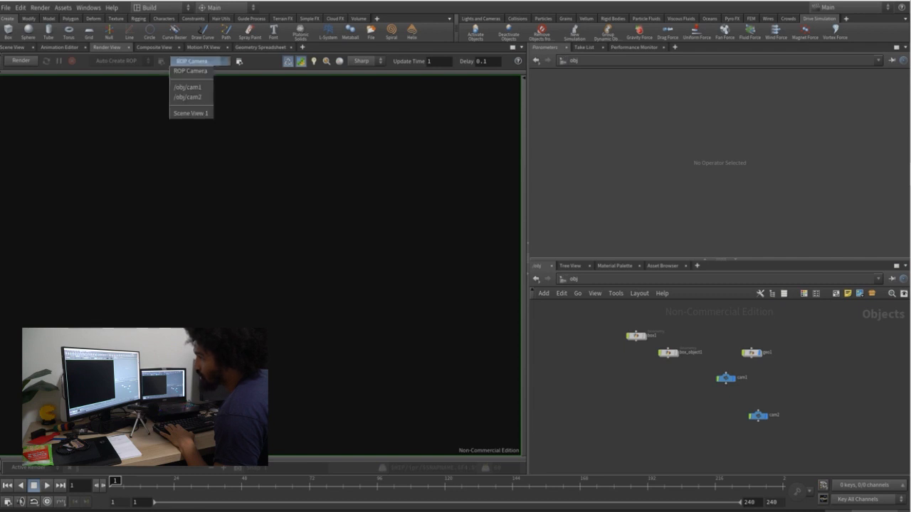
{"action": "left_click", "coordinate": [191, 87]}
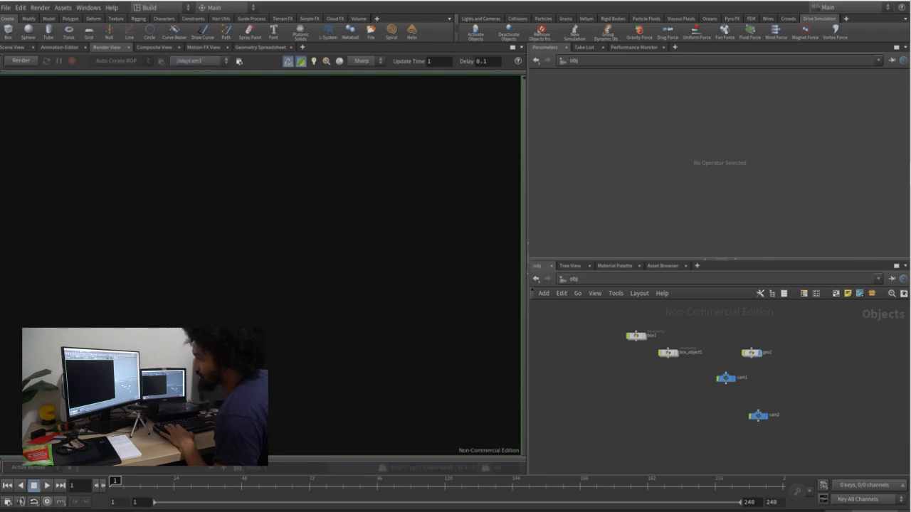
Look through the composite view, the Motion FX view and the geometry spreadsheet.
{"action": "left_click", "coordinate": [154, 47]}
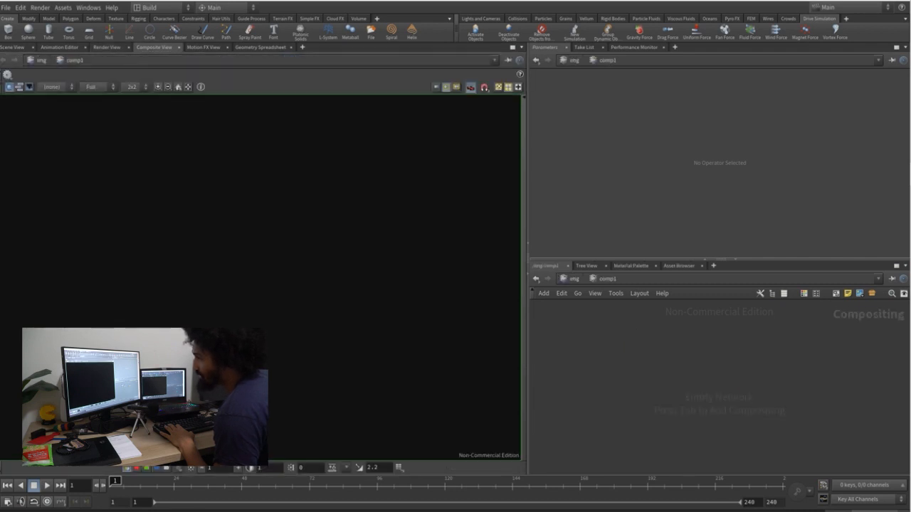
{"action": "left_click", "coordinate": [203, 47]}
{"action": "left_click", "coordinate": [260, 47]}
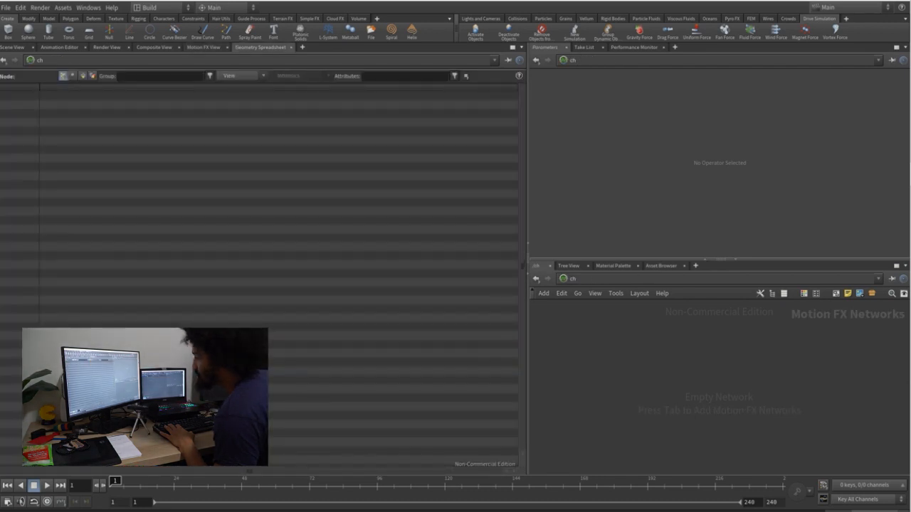
Return to the object level and examine the point positions of box_object1 and geo1 in the geometry spreadsheet.
{"action": "left_click", "coordinate": [572, 279]}
{"action": "left_click", "coordinate": [585, 324]}
{"action": "left_click", "coordinate": [667, 353]}
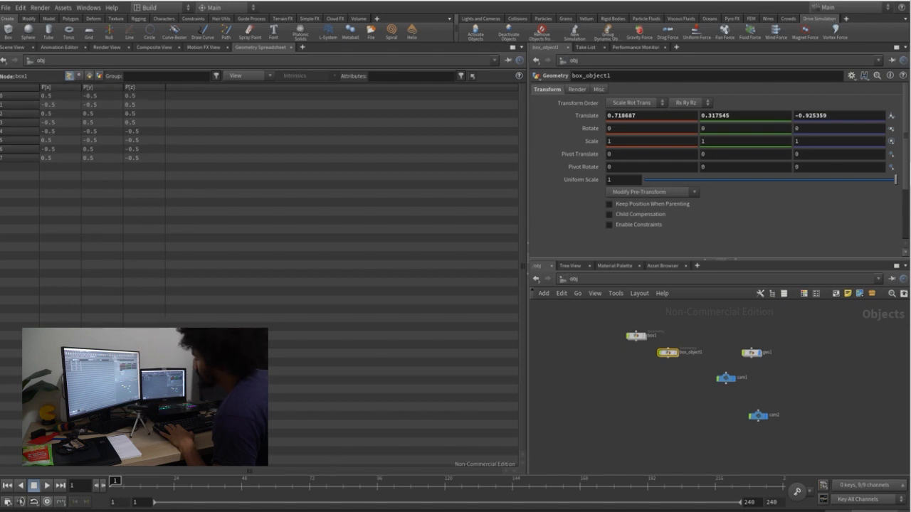
{"action": "left_click", "coordinate": [751, 353]}
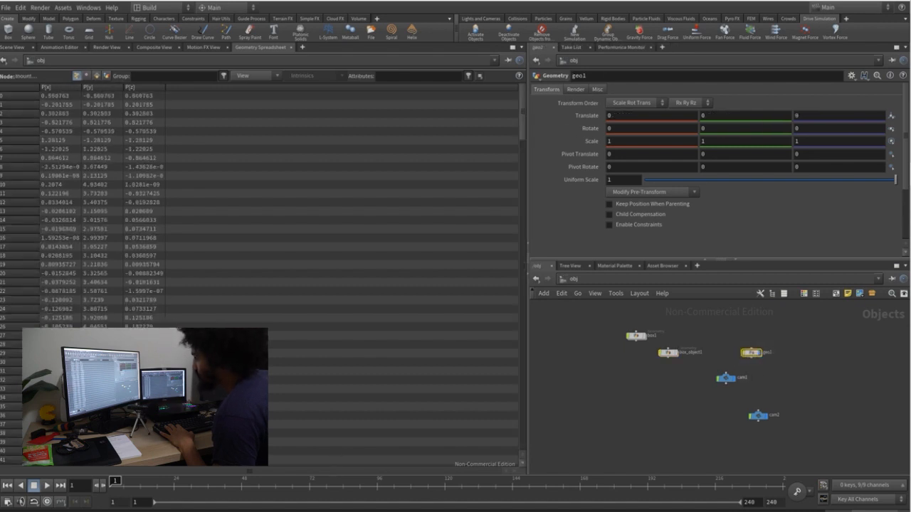
{"action": "scroll", "coordinate": [277, 206], "scroll_direction": "down", "scroll_amount": 7}
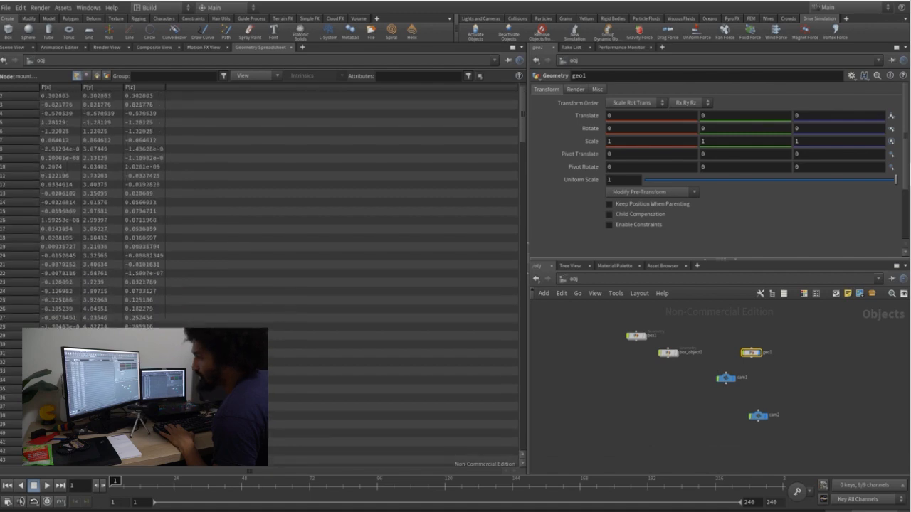
{"action": "scroll", "coordinate": [277, 206], "scroll_direction": "down", "scroll_amount": 3}
{"action": "left_click_drag", "start_coordinate": [523, 154], "coordinate": [522, 422]}
{"action": "left_click", "coordinate": [658, 399]}
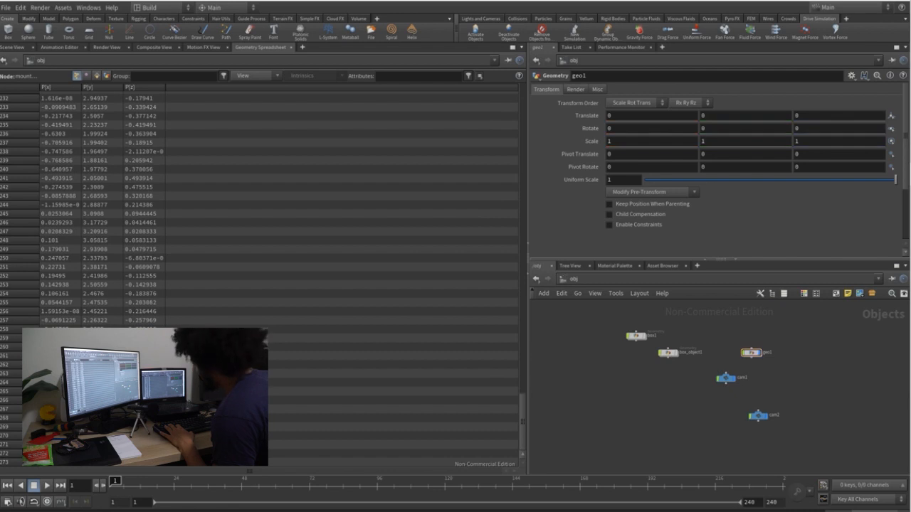
Return to the scene view and preview the Wireframe Bounding Box, Shaded Bounding Box, Wireframe and Wireframe Ghost display modes.
{"action": "left_click", "coordinate": [12, 48]}
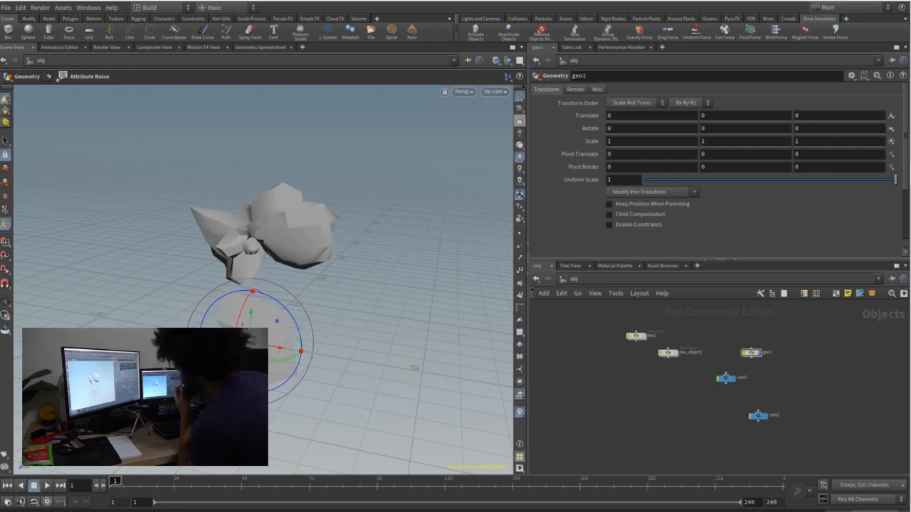
{"action": "left_click", "coordinate": [507, 61]}
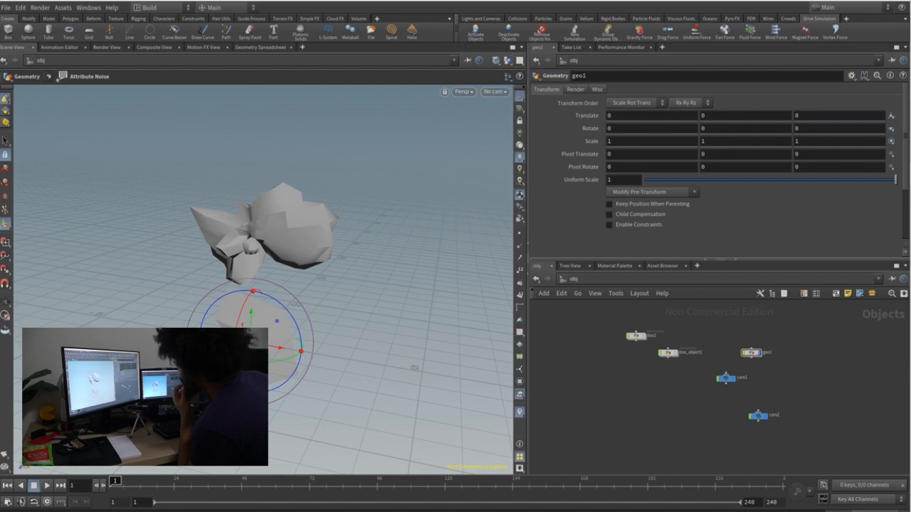
{"action": "left_click", "coordinate": [496, 60]}
{"action": "left_click", "coordinate": [499, 71]}
{"action": "left_click", "coordinate": [496, 61]}
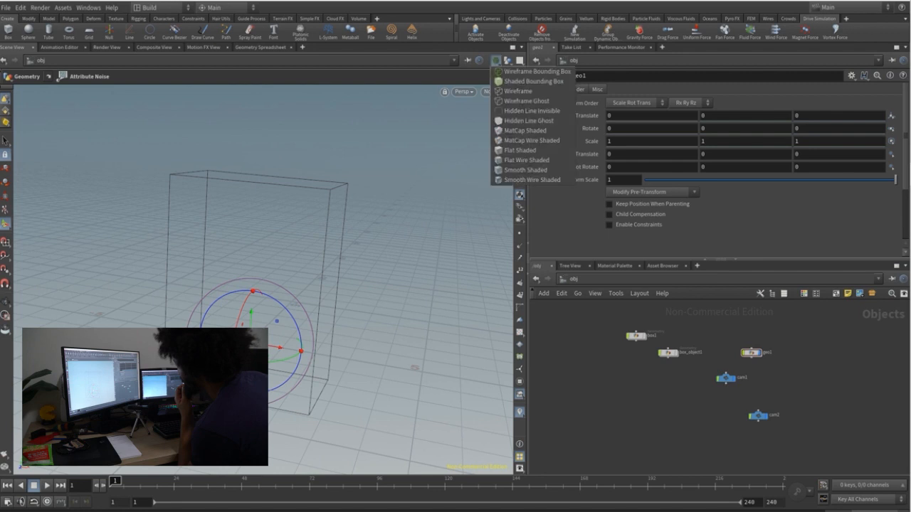
{"action": "left_click", "coordinate": [501, 81]}
{"action": "left_click", "coordinate": [496, 61]}
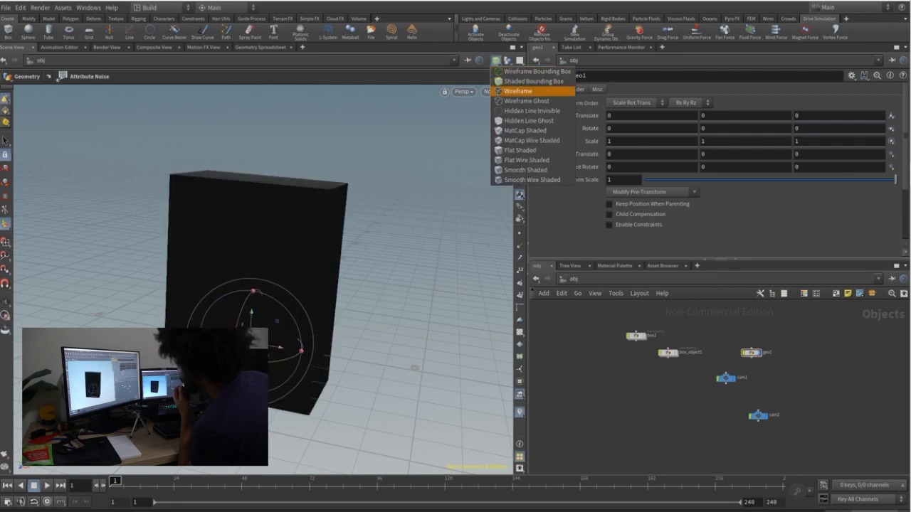
{"action": "left_click", "coordinate": [502, 91]}
{"action": "left_click", "coordinate": [496, 60]}
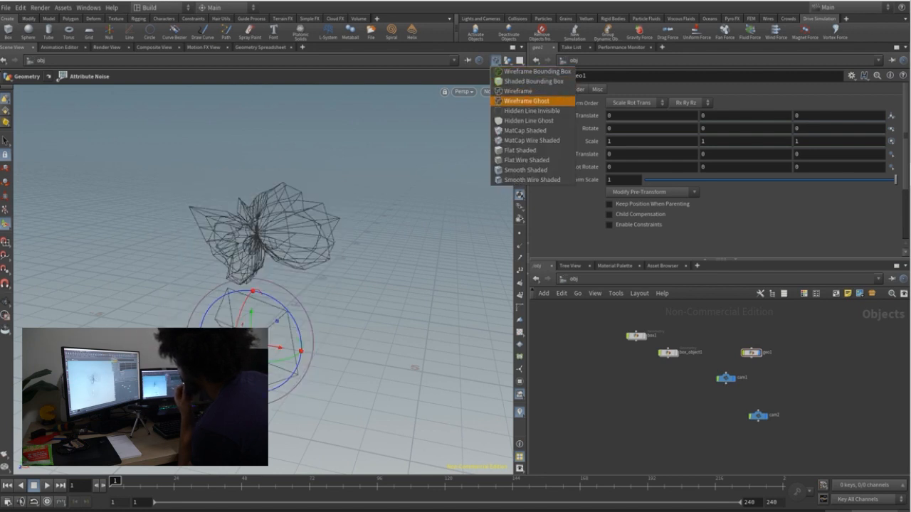
{"action": "left_click", "coordinate": [523, 101]}
Toggle the viewport repeatedly between wireframe and shaded display to compare them.
{"action": "key", "text": "w"}
{"action": "key", "text": "w"}
{"action": "key", "text": "w"}
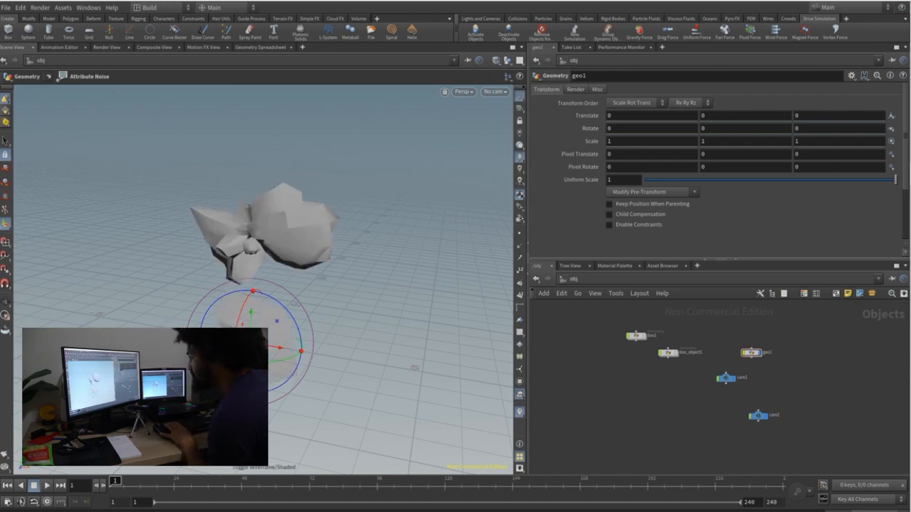
{"action": "key", "text": "w"}
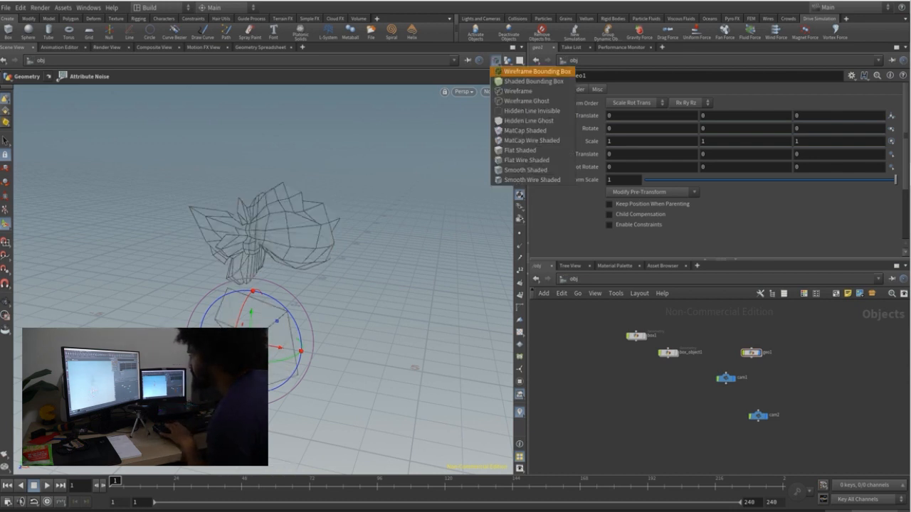
{"action": "key", "text": "w"}
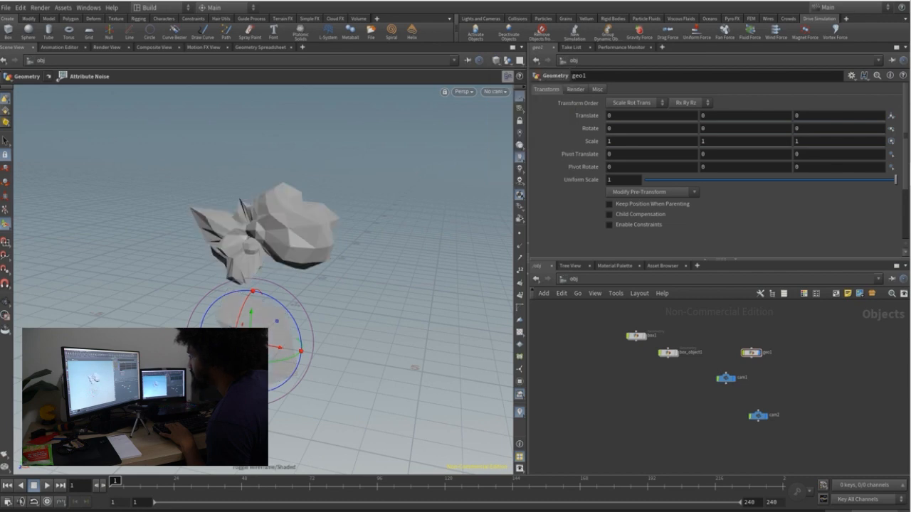
View the geometry from another angle and switch the viewport display to MatCap Wire Shaded.
{"action": "key", "text": "Escape"}
{"action": "left_click_drag", "start_coordinate": [299, 235], "coordinate": [431, 176]}
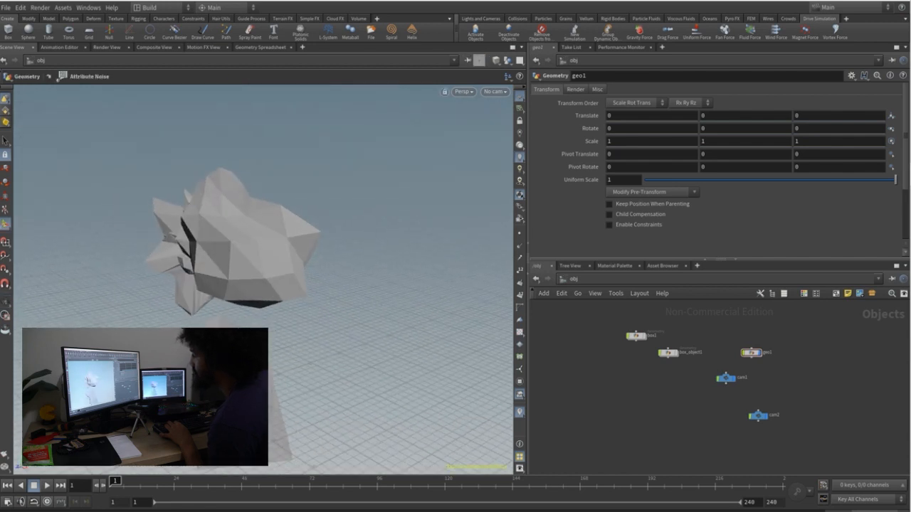
{"action": "left_click", "coordinate": [496, 60]}
{"action": "left_click", "coordinate": [533, 142]}
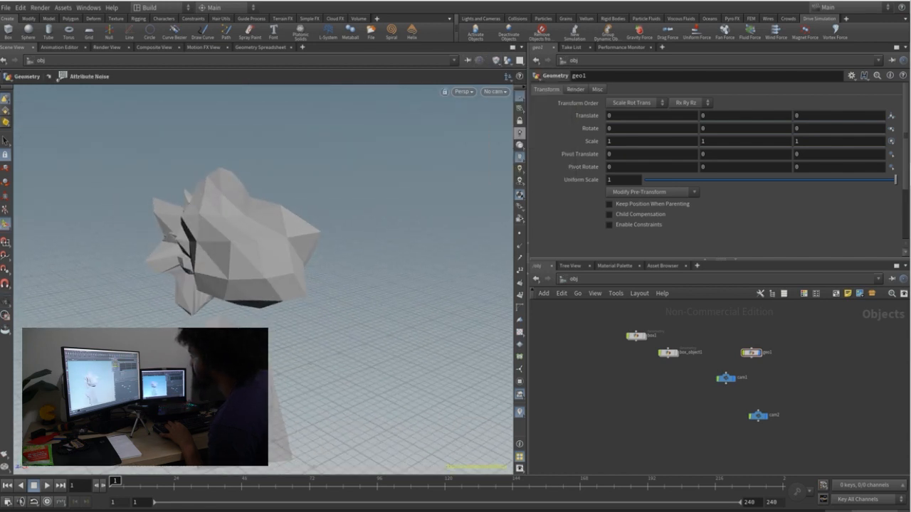
Change the viewport lighting, set the display mode to Smooth Shaded, and view the geometry from several angles.
{"action": "left_click", "coordinate": [520, 133]}
{"action": "left_click_drag", "start_coordinate": [284, 242], "coordinate": [265, 245], "text": "alt"}
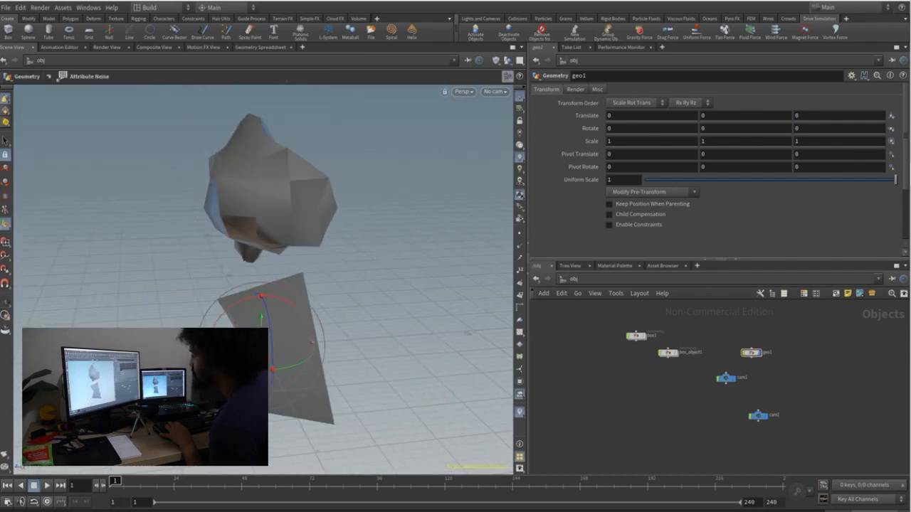
{"action": "left_click", "coordinate": [496, 60]}
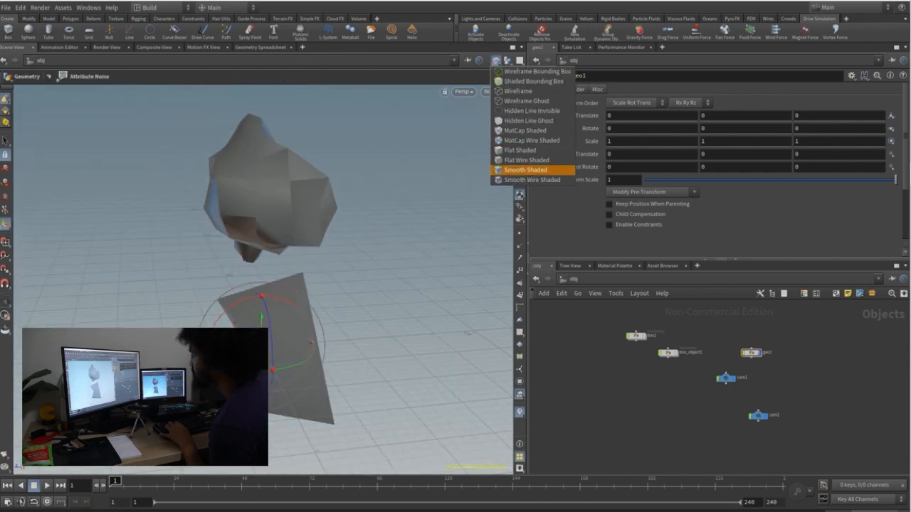
{"action": "left_click", "coordinate": [526, 171]}
{"action": "left_click_drag", "start_coordinate": [342, 214], "coordinate": [420, 213], "text": "alt"}
{"action": "left_click_drag", "start_coordinate": [327, 285], "coordinate": [244, 295], "text": "alt"}
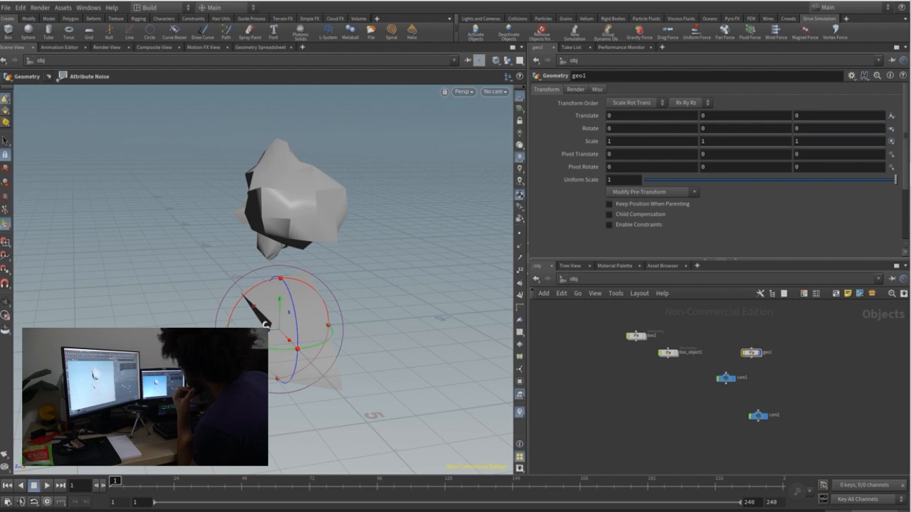
Widen the parameter and network panes and split the parameter pane left/right into two.
{"action": "middle_click_drag", "start_coordinate": [712, 384], "coordinate": [675, 376]}
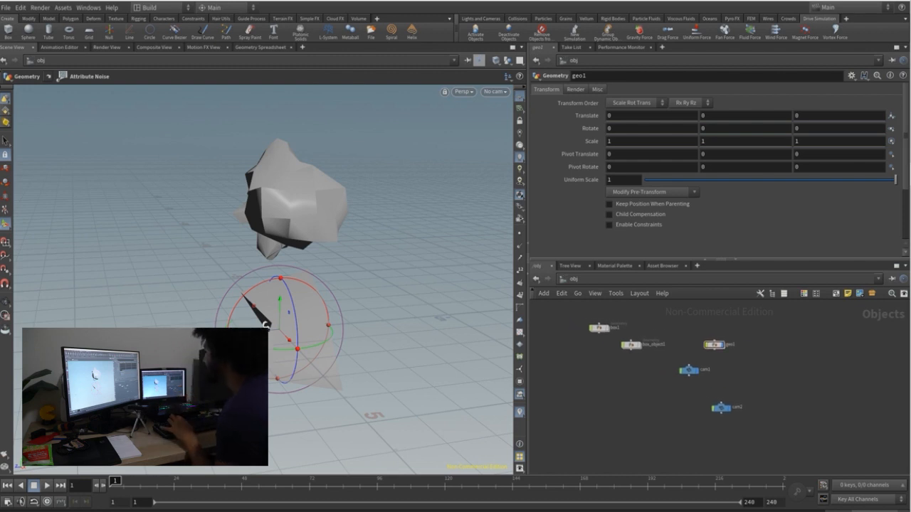
{"action": "left_click_drag", "start_coordinate": [528, 227], "coordinate": [442, 230]}
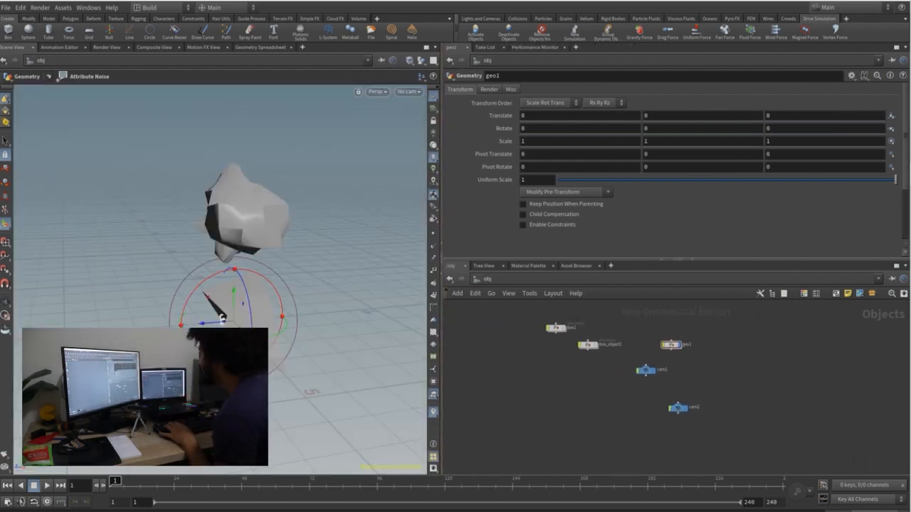
{"action": "left_click", "coordinate": [897, 47]}
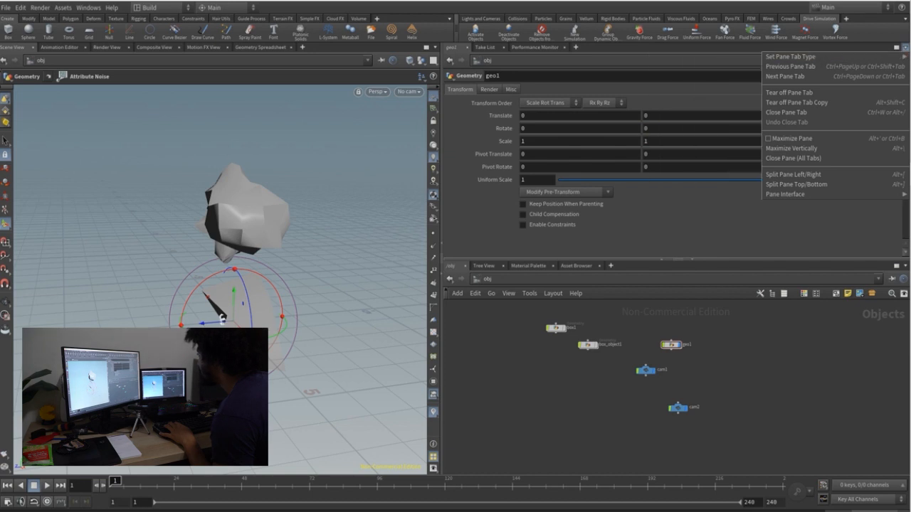
{"action": "left_click", "coordinate": [794, 174]}
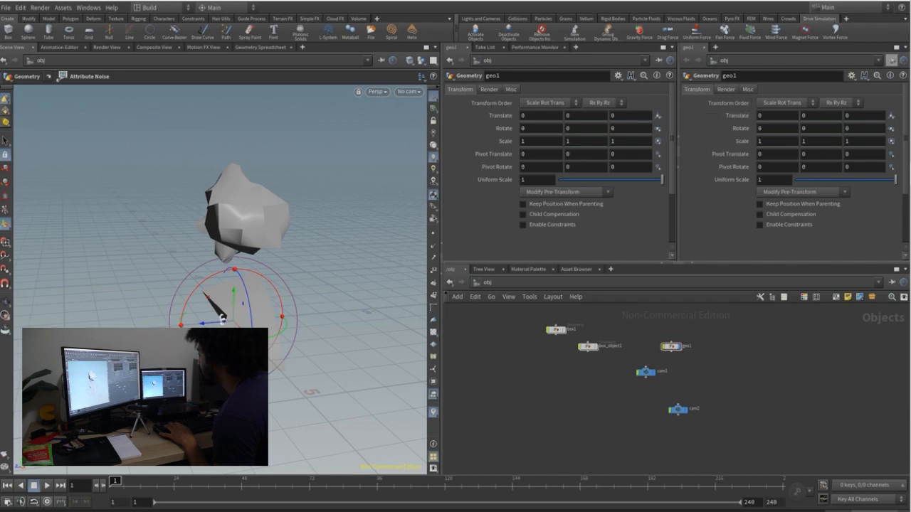
Look through the pane tab types available for the new pane, including Inspectors, Animation, Mantra Rendering and Misc, and the available windows.
{"action": "left_click", "coordinate": [714, 47]}
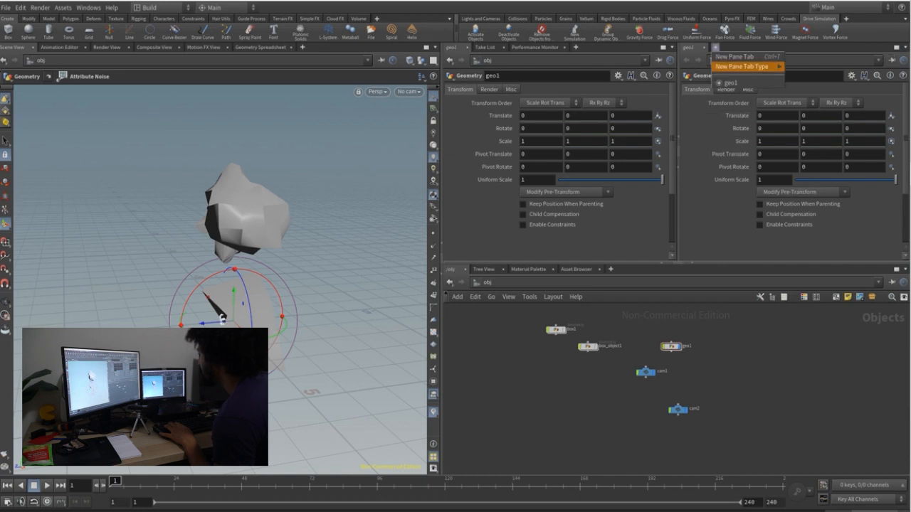
{"action": "mouse_move", "coordinate": [744, 66]}
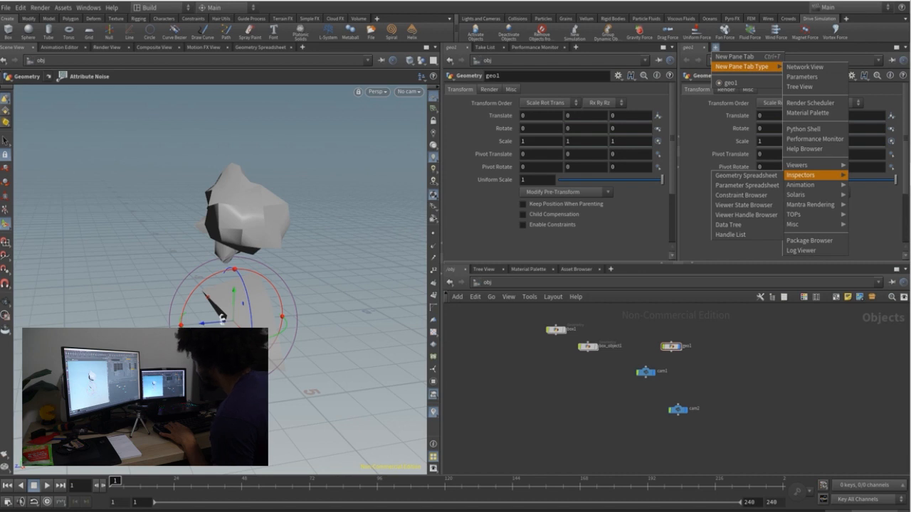
{"action": "mouse_move", "coordinate": [800, 184]}
{"action": "mouse_move", "coordinate": [793, 224]}
{"action": "mouse_move", "coordinate": [810, 204]}
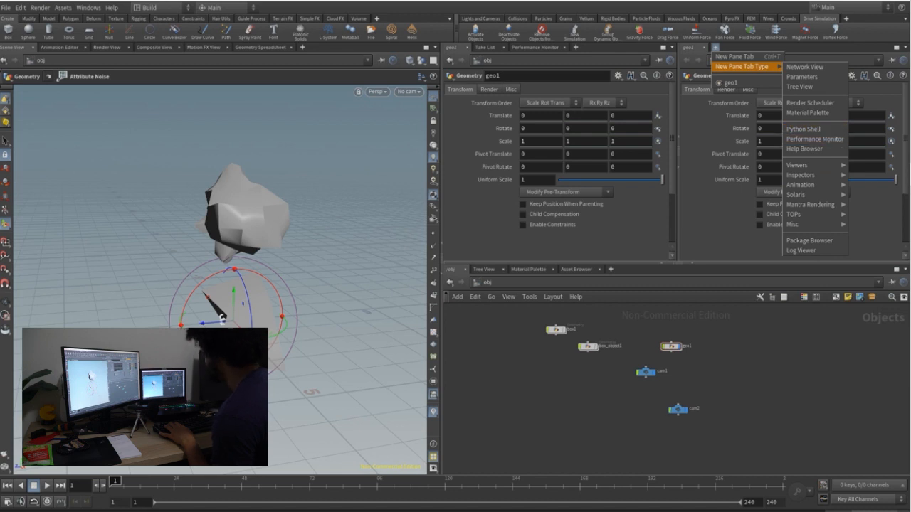
{"action": "left_click", "coordinate": [741, 141]}
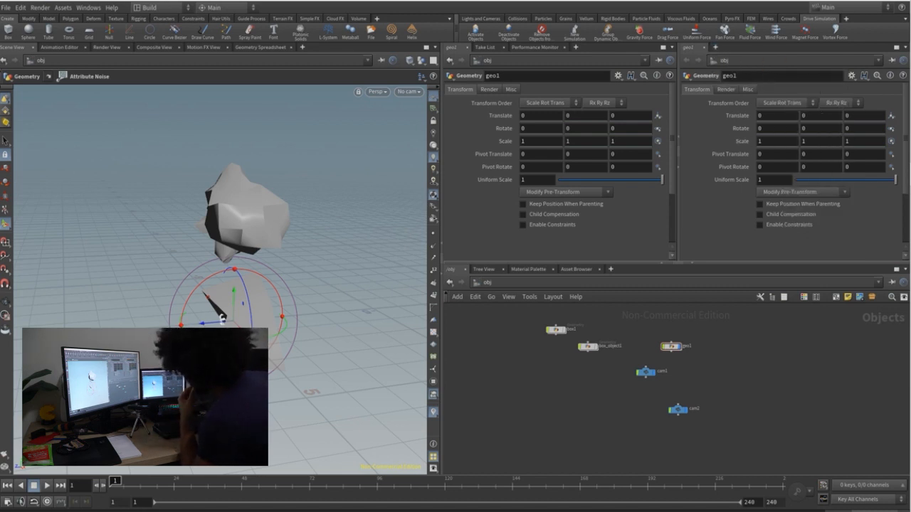
{"action": "left_click", "coordinate": [88, 7]}
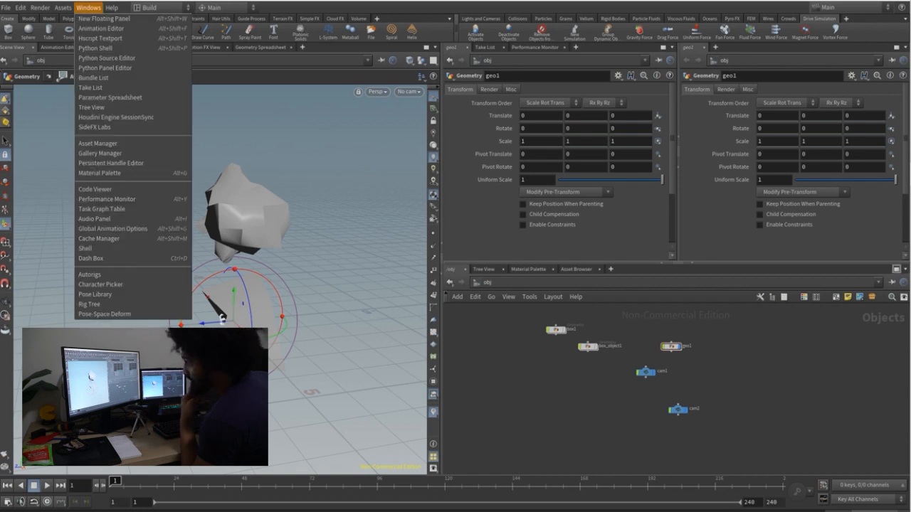
{"action": "key", "text": "Escape"}
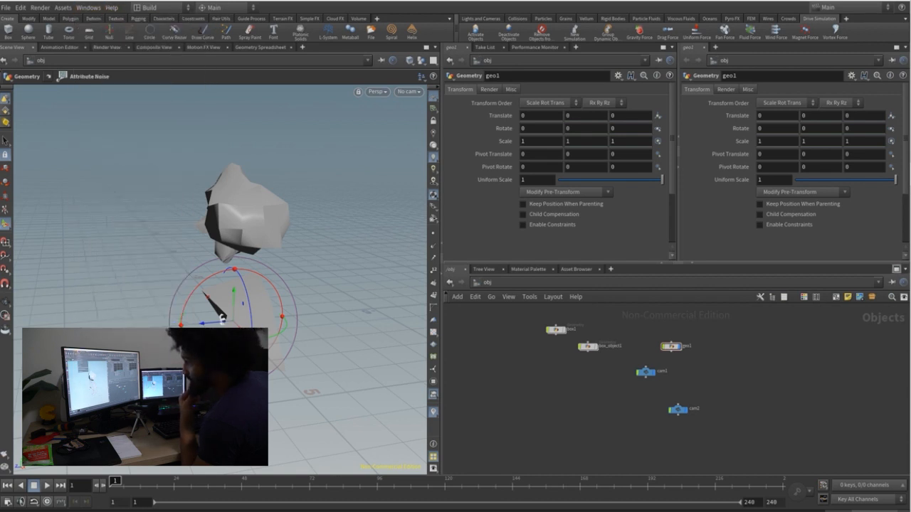
Preview the Animate desktop with its Characters, Rigging and Deform shelf tools, and return to the Build desktop.
{"action": "left_click", "coordinate": [111, 7]}
{"action": "left_click", "coordinate": [150, 7]}
{"action": "left_click", "coordinate": [152, 20]}
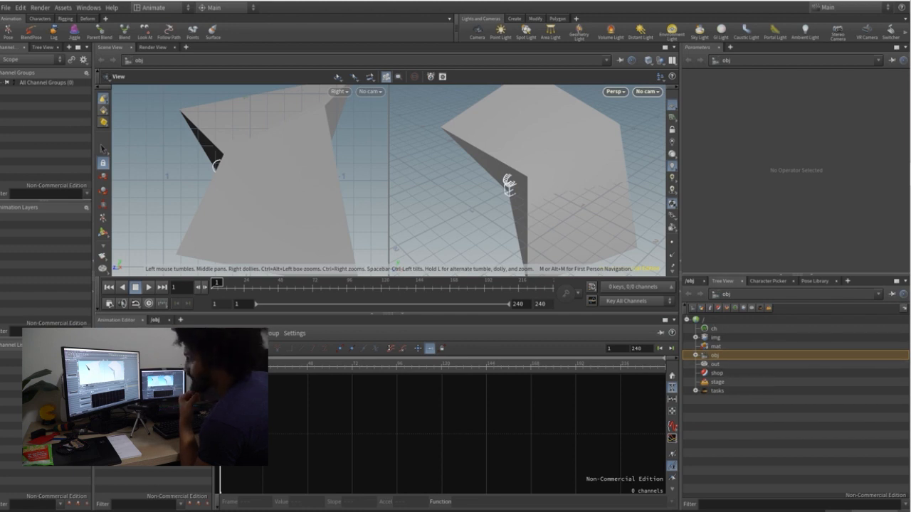
{"action": "left_click", "coordinate": [158, 8]}
{"action": "left_click", "coordinate": [158, 8]}
{"action": "left_click", "coordinate": [39, 20]}
{"action": "left_click", "coordinate": [65, 19]}
{"action": "left_click", "coordinate": [87, 19]}
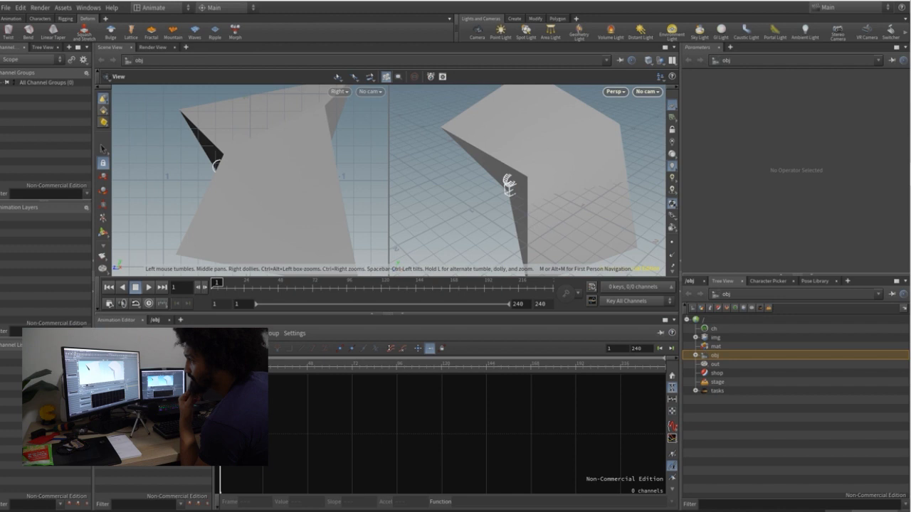
{"action": "left_click", "coordinate": [158, 8]}
{"action": "left_click", "coordinate": [168, 20]}
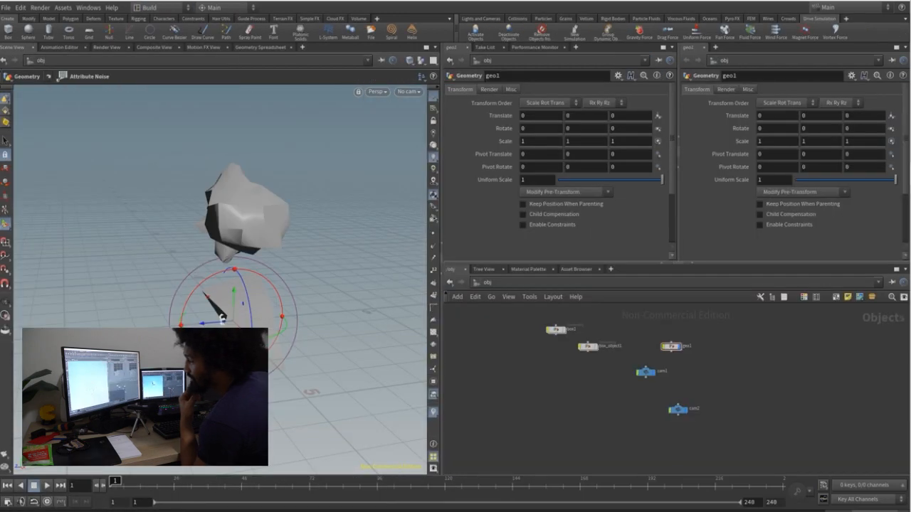
Preview the Games and Grooming desktop layouts and return to the Build desktop.
{"action": "left_click", "coordinate": [158, 7]}
{"action": "left_click", "coordinate": [158, 8]}
{"action": "left_click", "coordinate": [158, 8]}
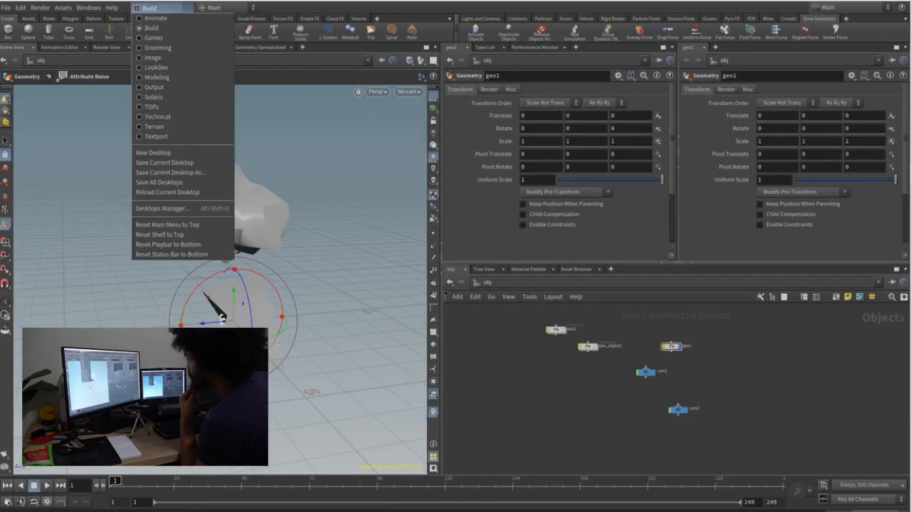
{"action": "left_click", "coordinate": [153, 38]}
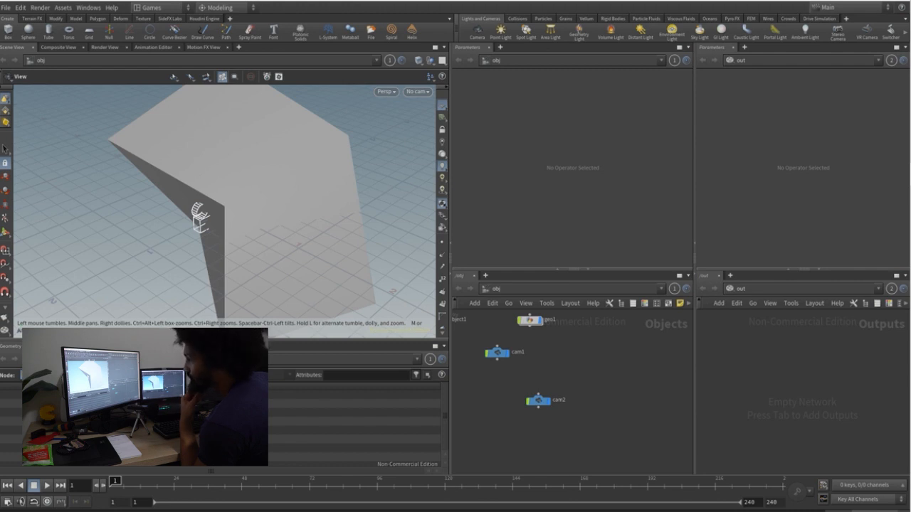
{"action": "left_click", "coordinate": [158, 8]}
{"action": "left_click", "coordinate": [158, 47]}
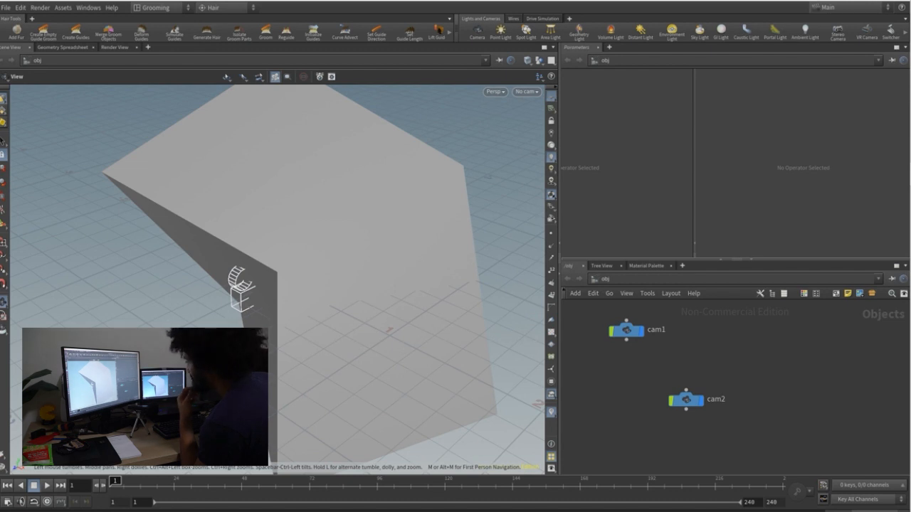
{"action": "left_click", "coordinate": [158, 8]}
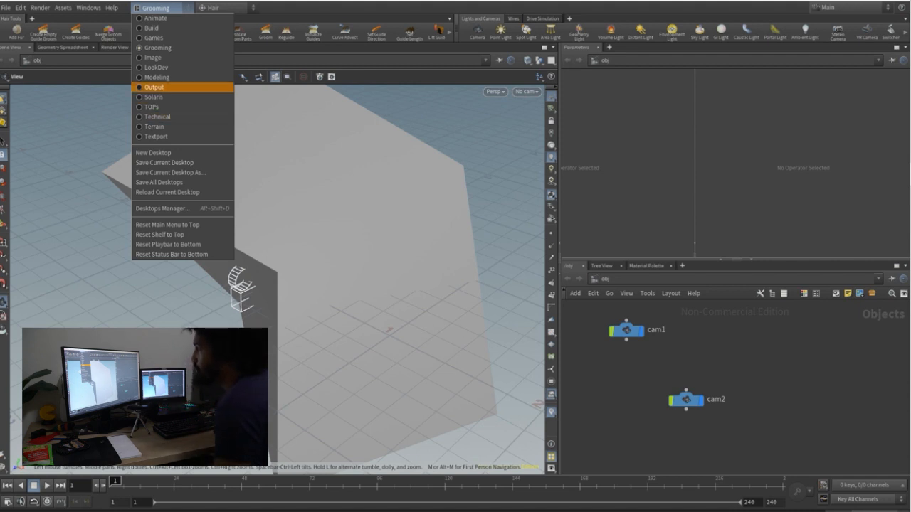
{"action": "left_click", "coordinate": [152, 28]}
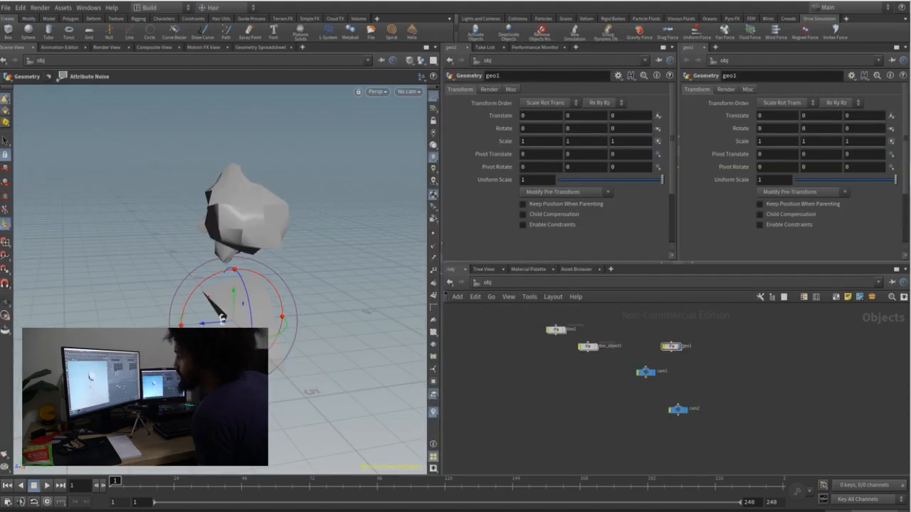
Look over the available commands for windows, help, desktop layouts and digital assets.
{"action": "left_click", "coordinate": [89, 7]}
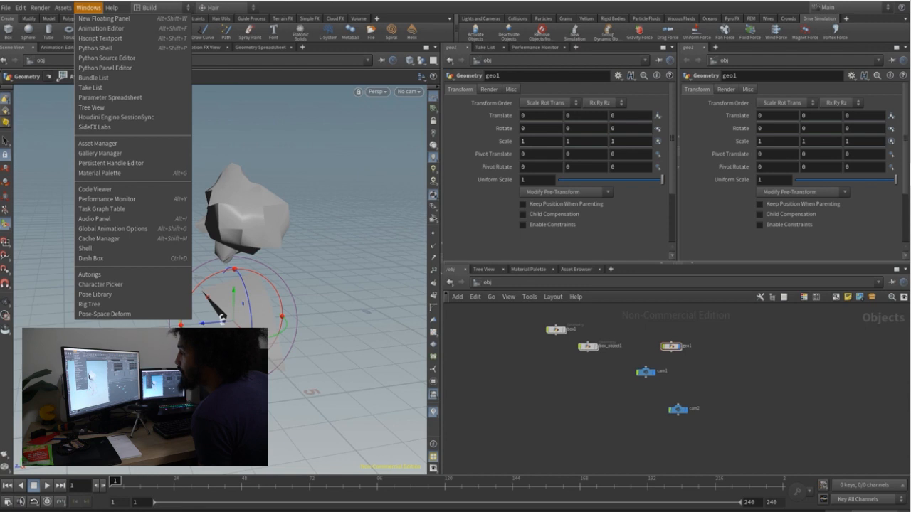
{"action": "mouse_move", "coordinate": [112, 8]}
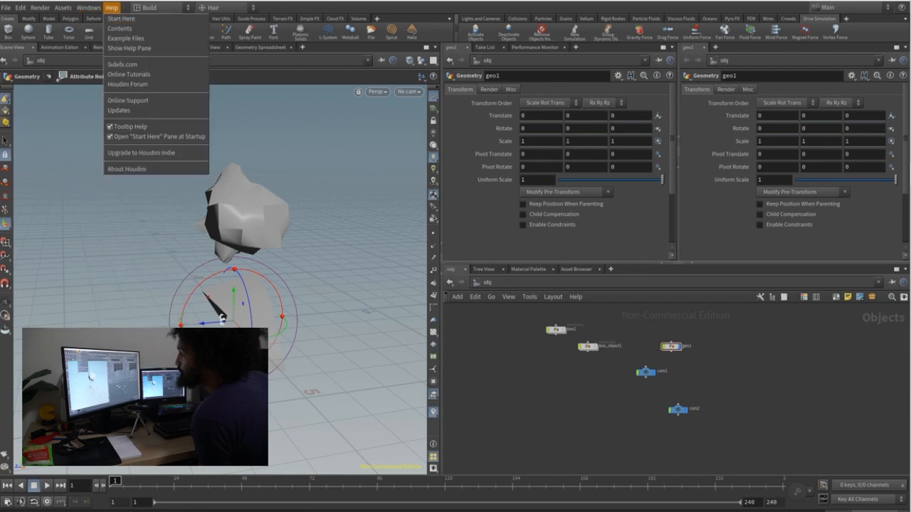
{"action": "mouse_move", "coordinate": [153, 7]}
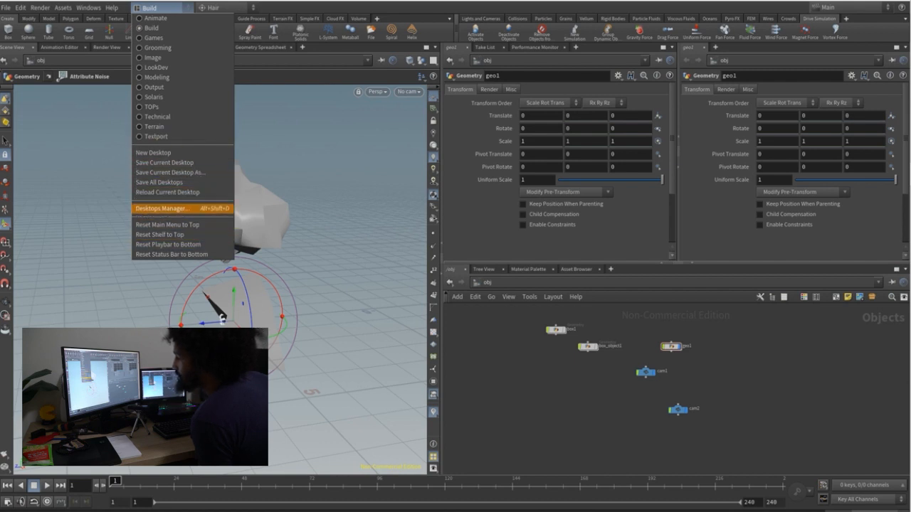
{"action": "key", "text": "Escape"}
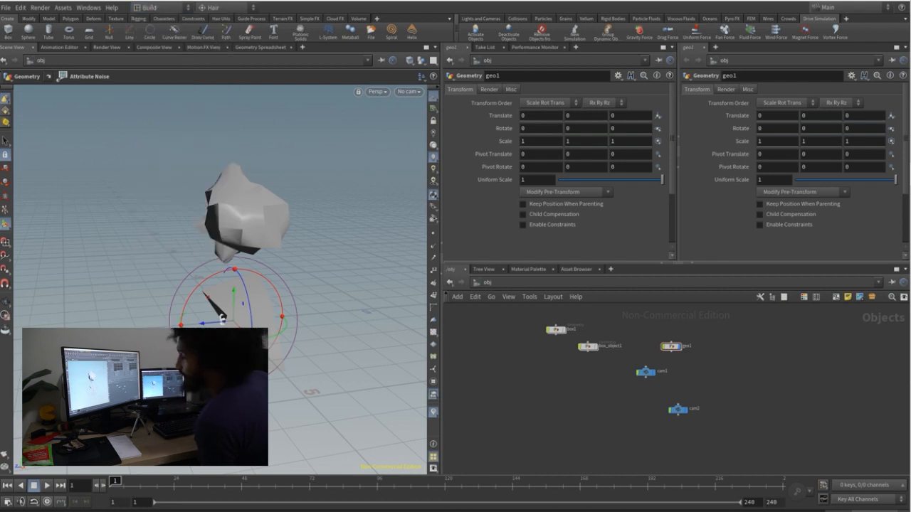
{"action": "key", "text": "alt+w"}
{"action": "key", "text": "Escape"}
{"action": "key", "text": "alt+a"}
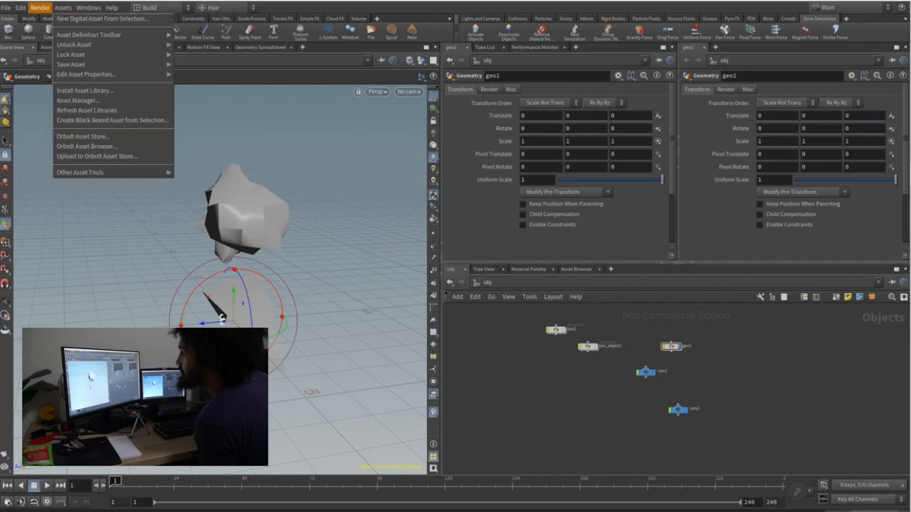
{"action": "key", "text": "Left"}
{"action": "key", "text": "Down"}
{"action": "key", "text": "Up"}
{"action": "key", "text": "Right"}
{"action": "key", "text": "Right"}
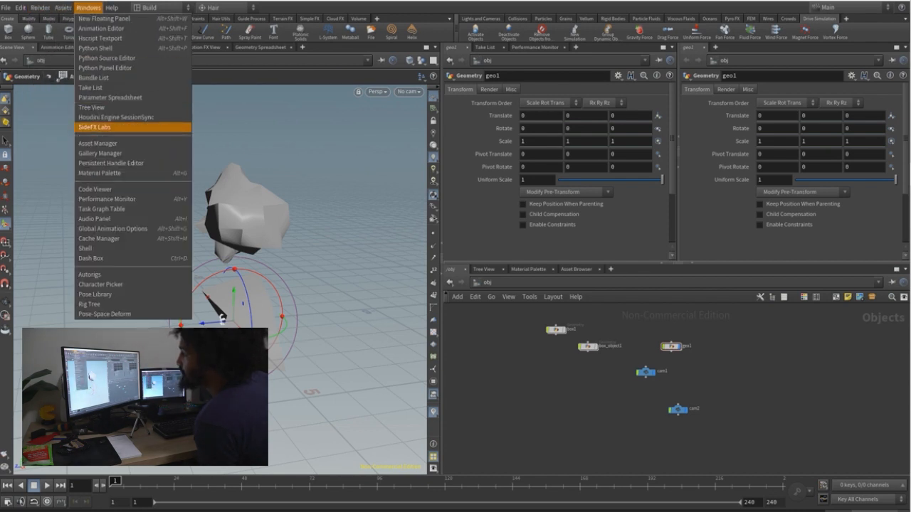
{"action": "key", "text": "Escape"}
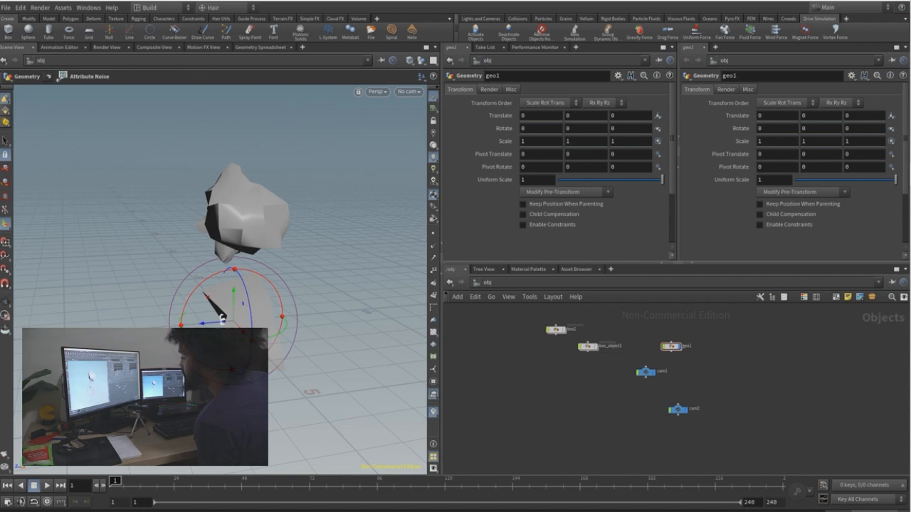